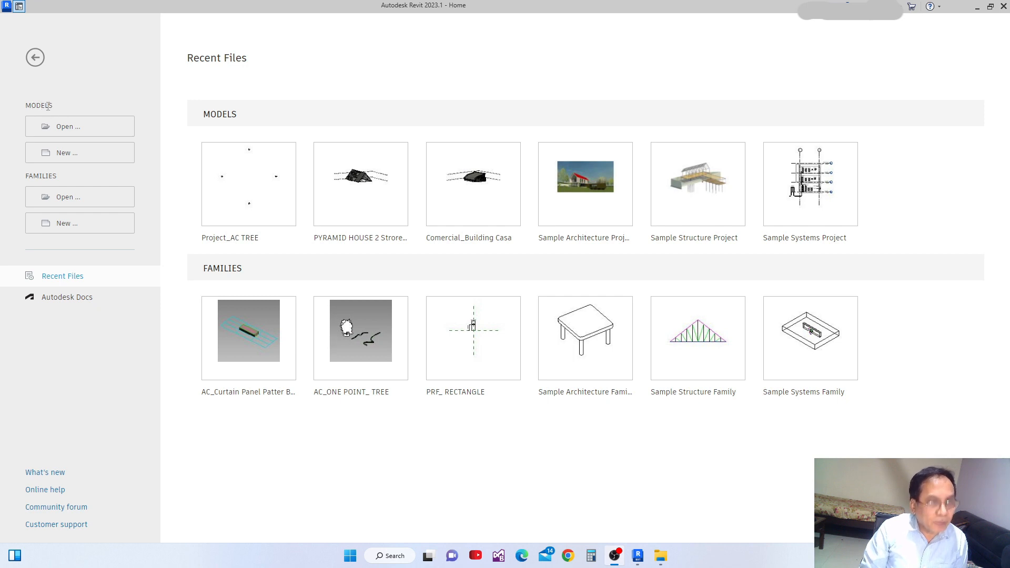
# - Examine the file list offered for opening an existing model, and close it without opening a file
pyautogui.click(67, 129)
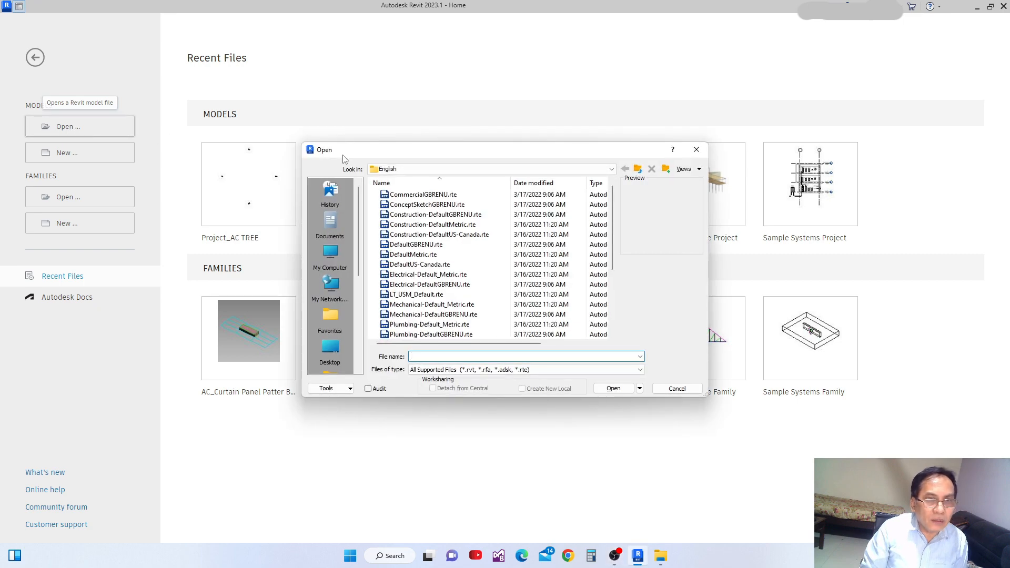
pyautogui.moveTo(427, 155); pyautogui.dragTo(375, 83)
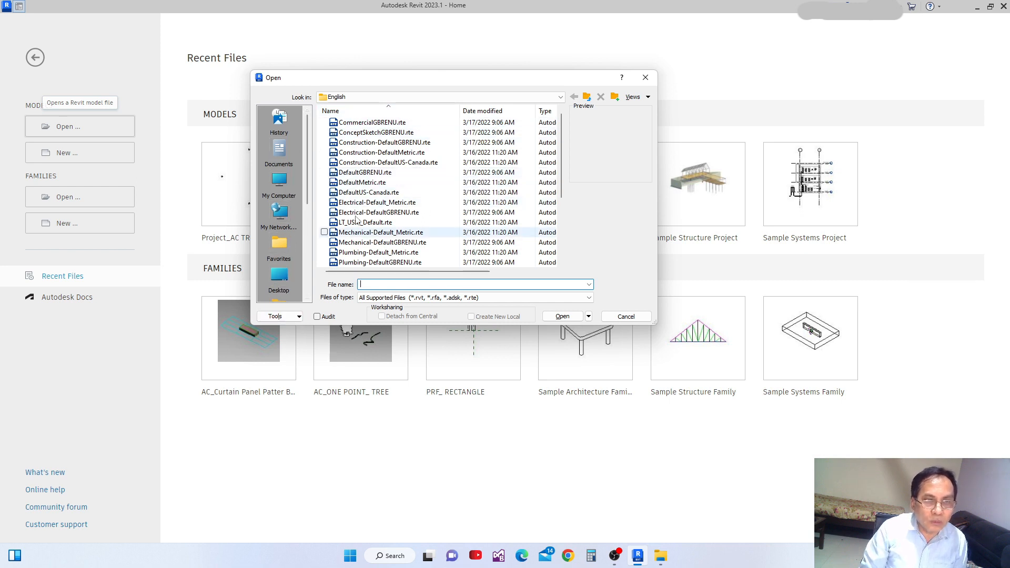
pyautogui.click(647, 78)
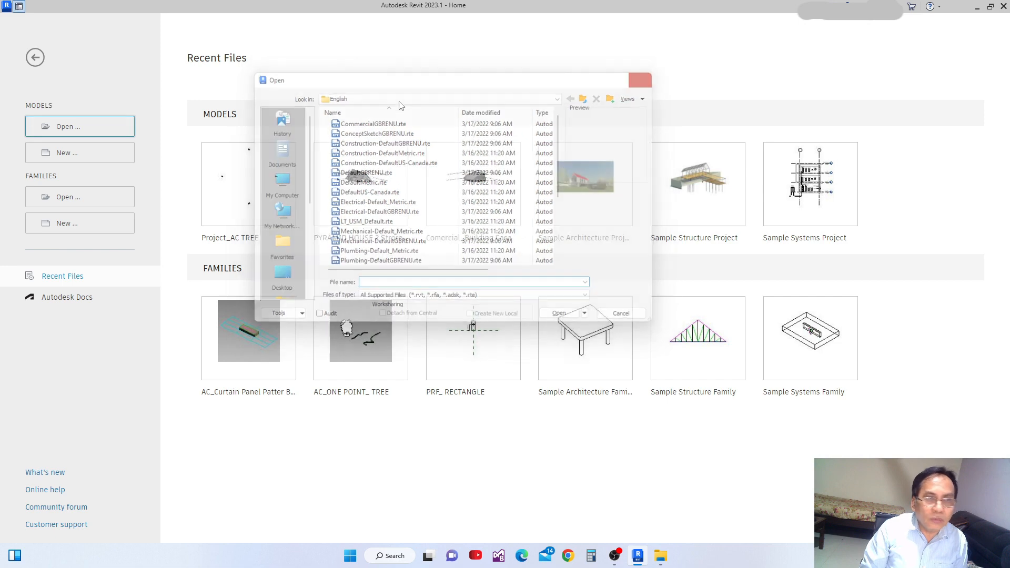
# - Look over the template and creation options for a new project, and close the dialog without creating one
pyautogui.click(63, 155)
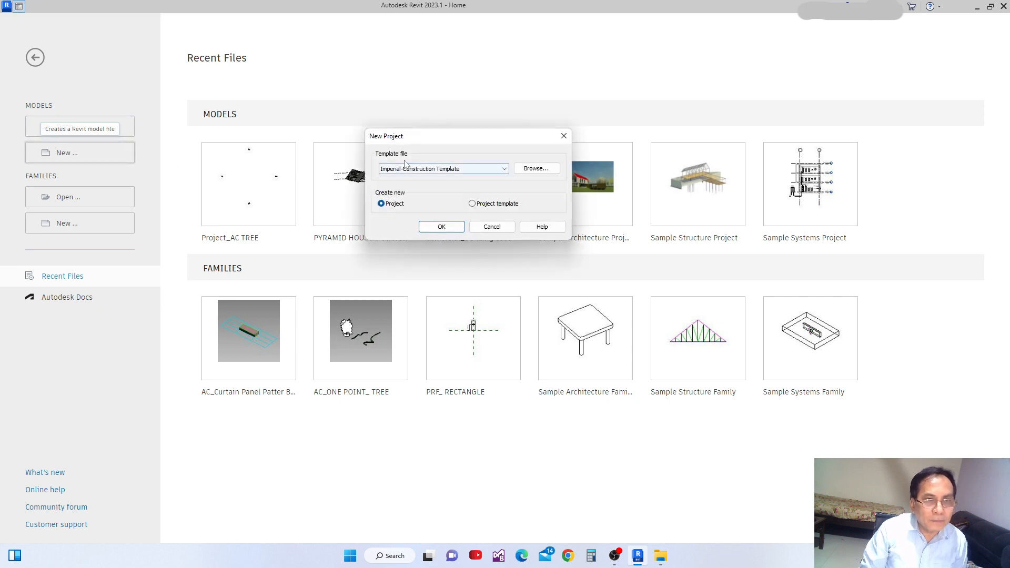
pyautogui.moveTo(442, 139); pyautogui.dragTo(341, 148)
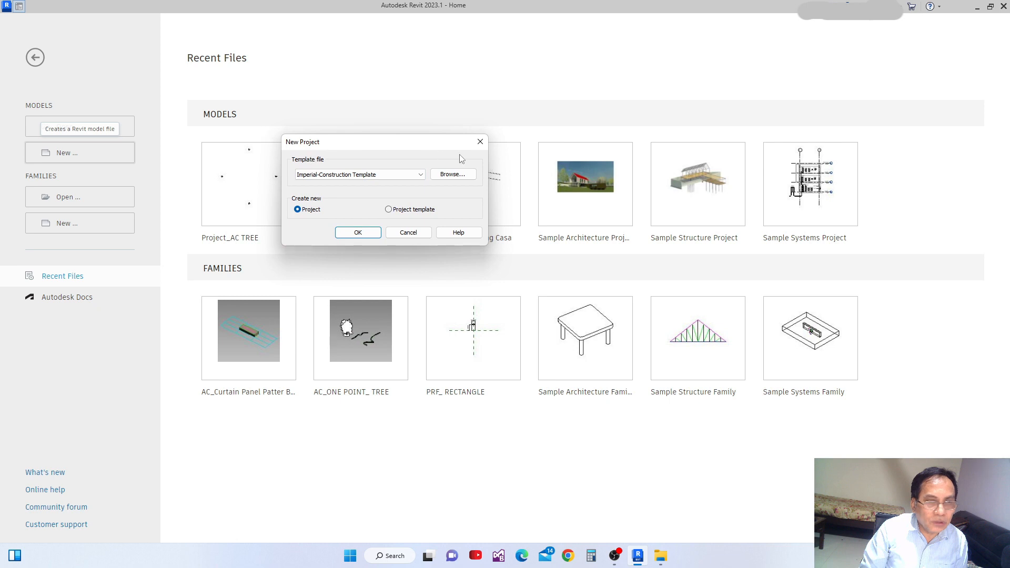
pyautogui.click(480, 141)
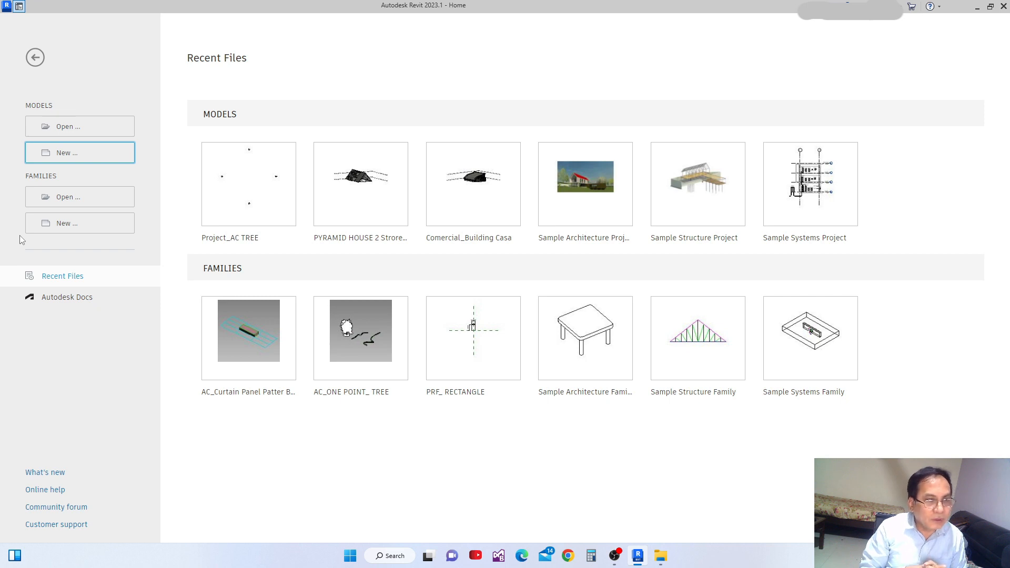
# - Browse the English family templates down to the Conceptual Mass folder, and cancel the new family
pyautogui.click(69, 224)
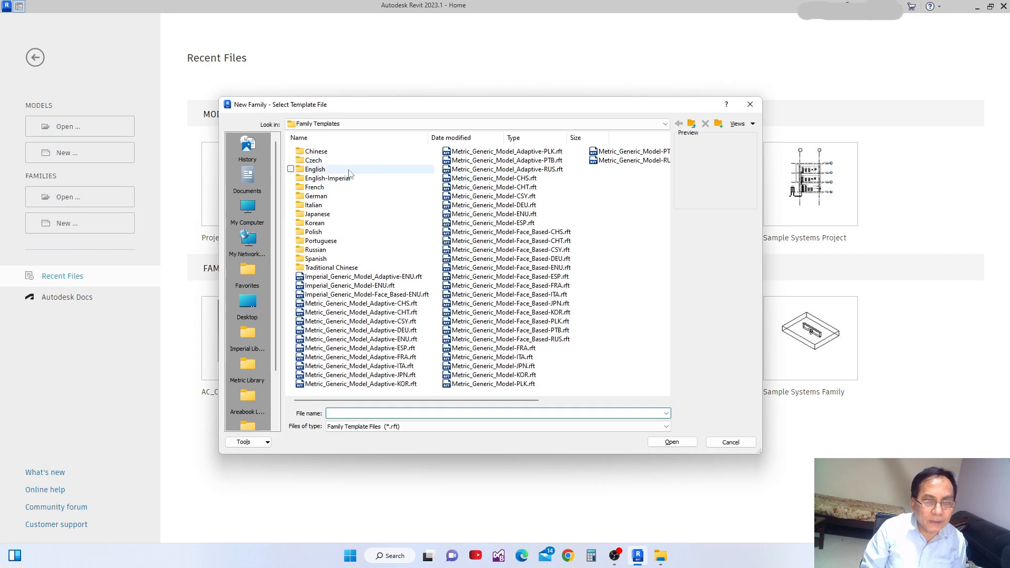
pyautogui.click(350, 170)
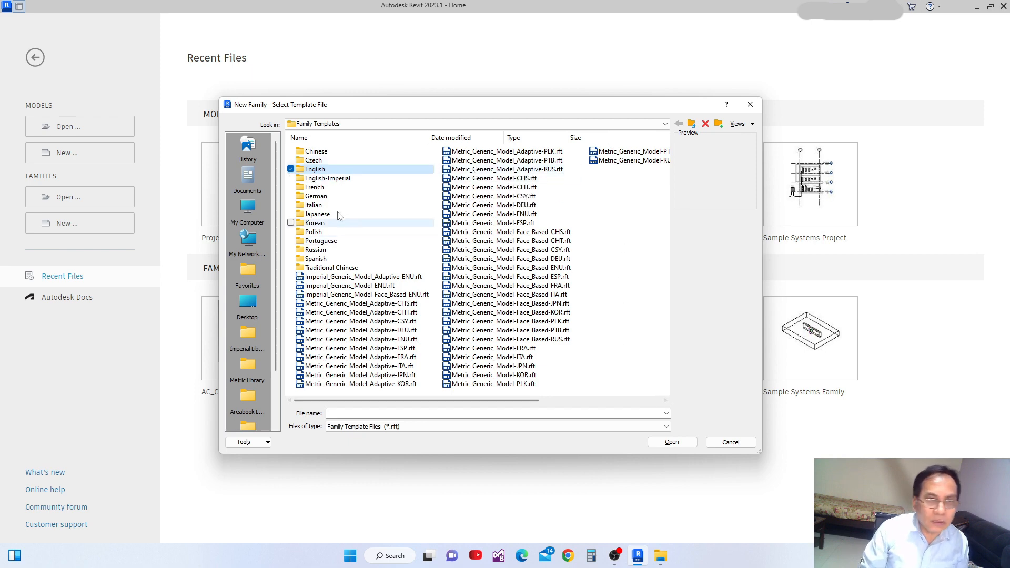
pyautogui.doubleClick(329, 170)
pyautogui.click(319, 161)
pyautogui.doubleClick(320, 161)
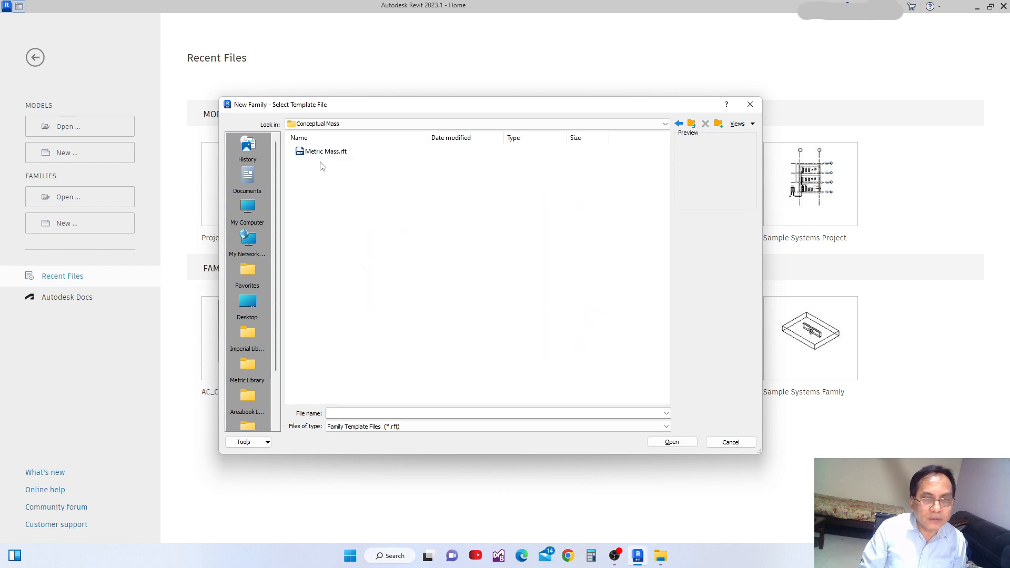
pyautogui.click(731, 442)
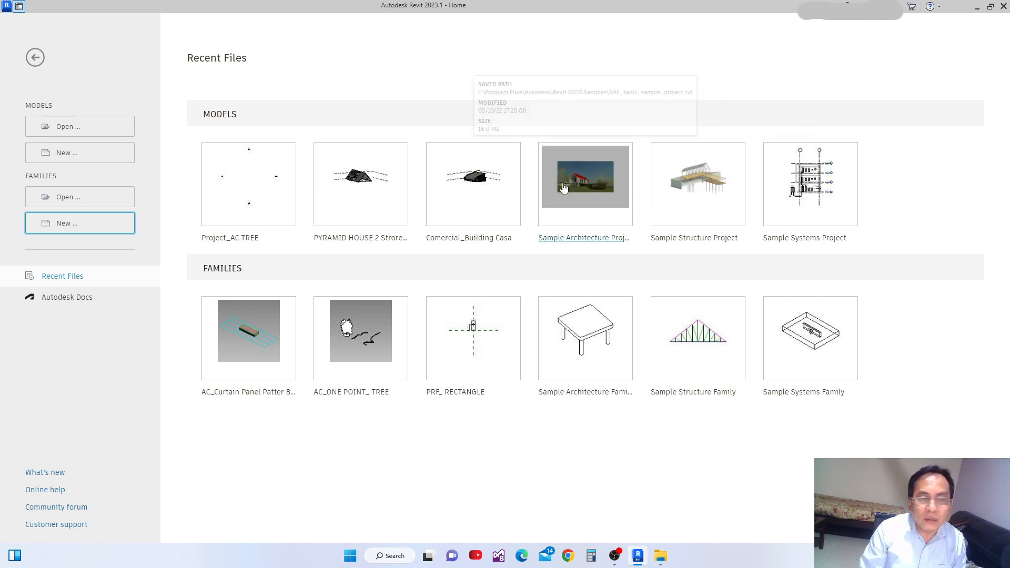
# - Start a new model and review the available Imperial and Metric template files without choosing one
pyautogui.click(64, 153)
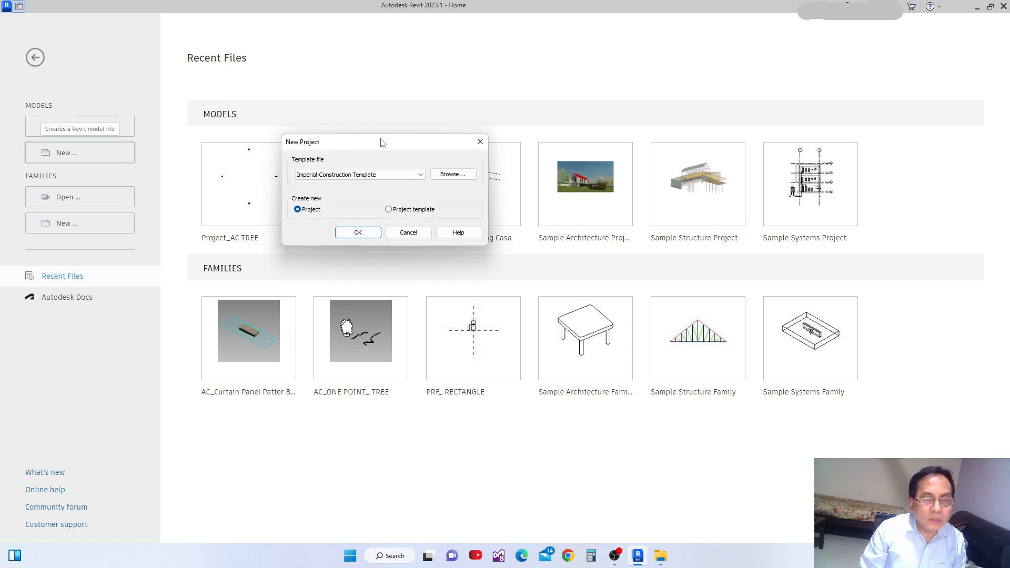
pyautogui.moveTo(381, 141); pyautogui.dragTo(466, 149)
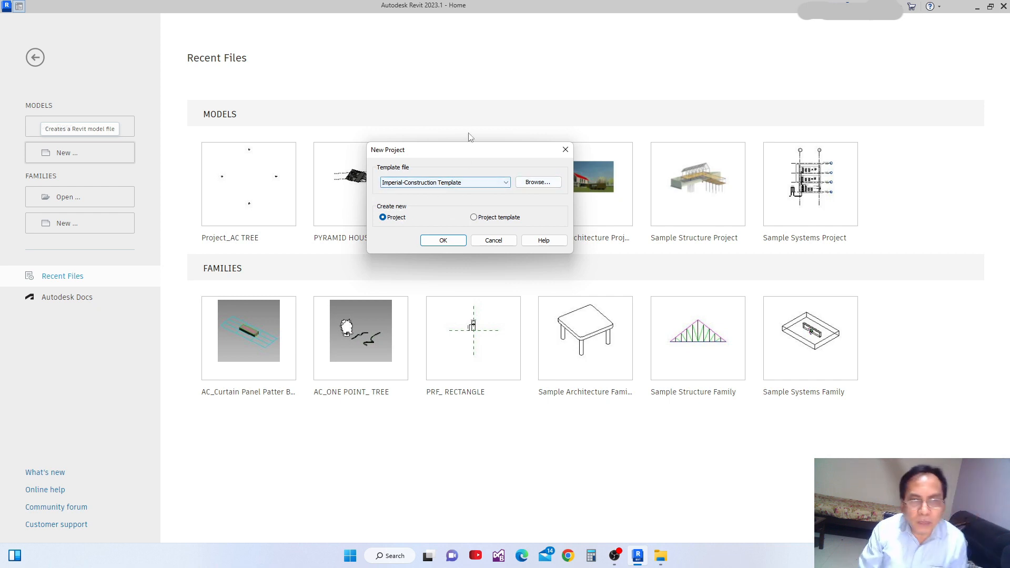
pyautogui.moveTo(449, 151); pyautogui.dragTo(433, 135)
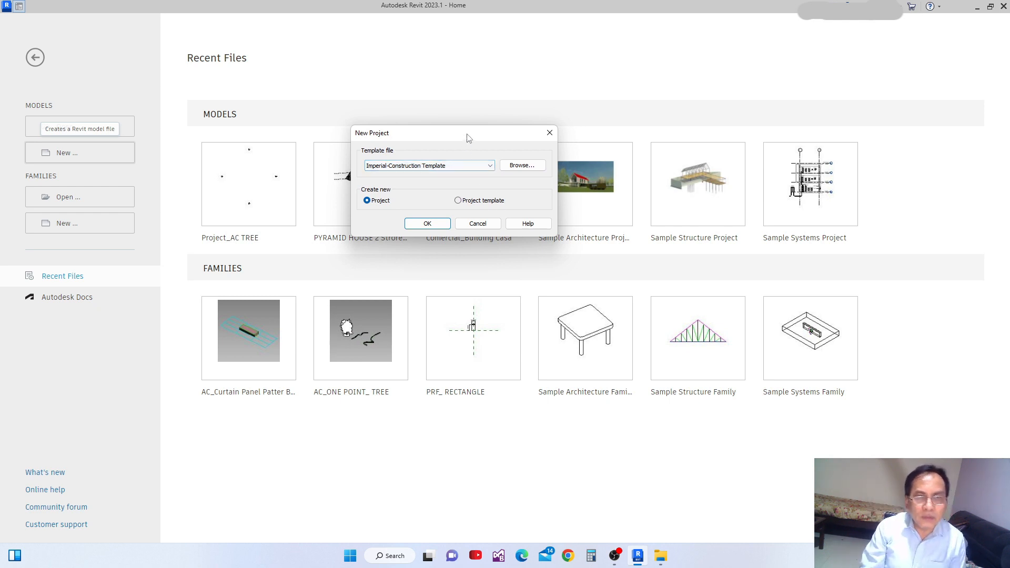
pyautogui.moveTo(468, 138); pyautogui.dragTo(475, 148)
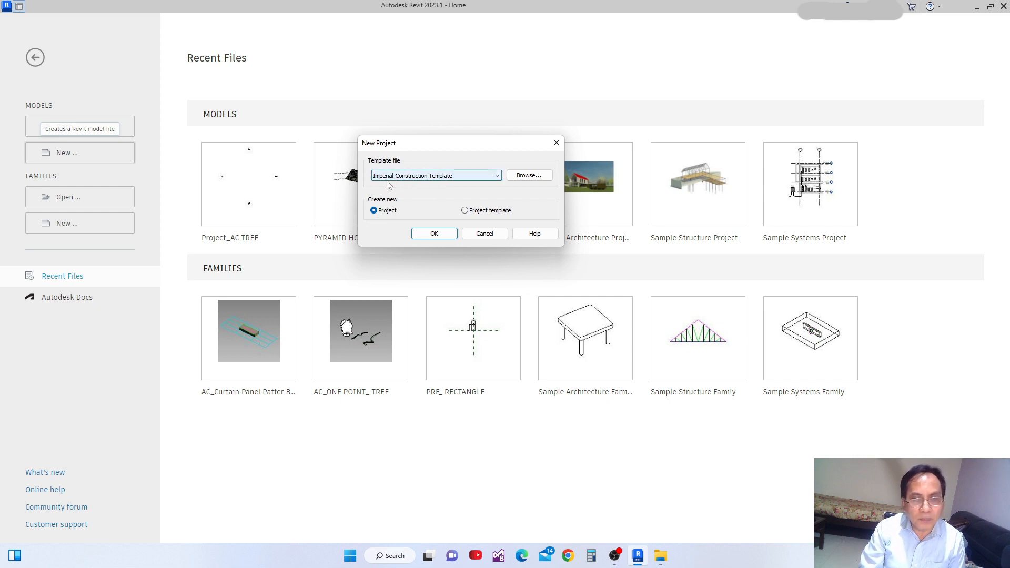
pyautogui.click(497, 178)
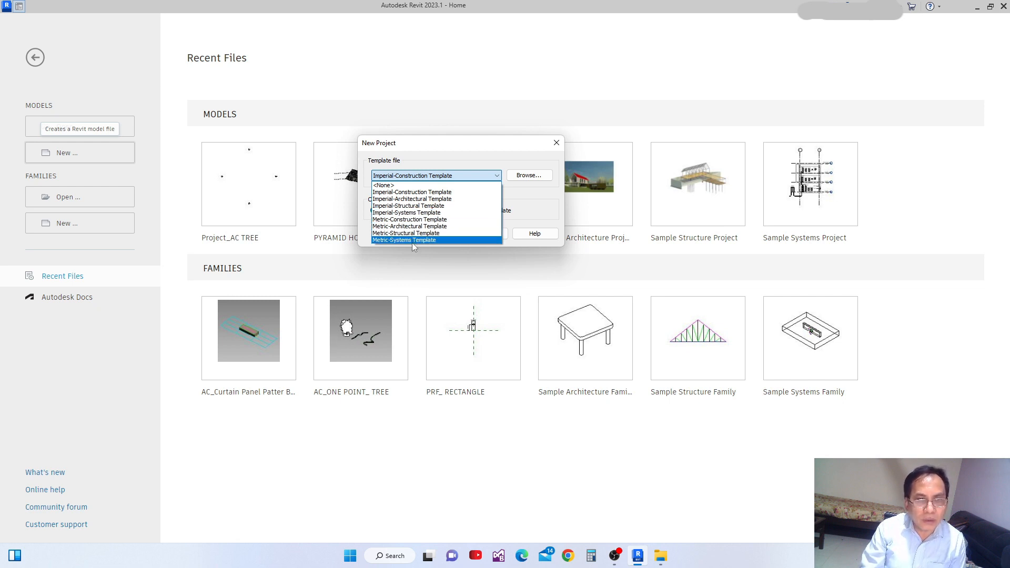
pyautogui.click(459, 142)
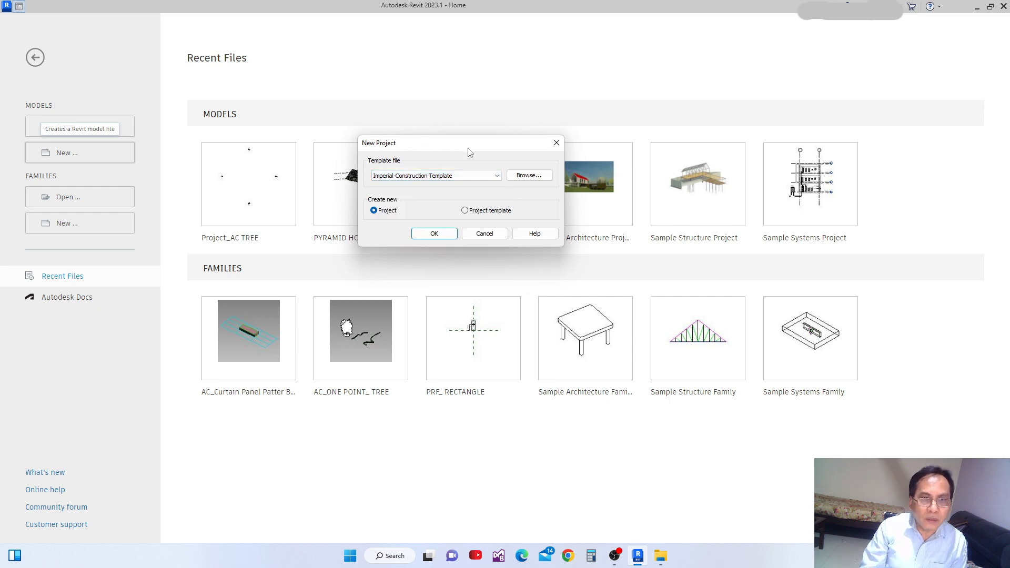
pyautogui.moveTo(470, 152); pyautogui.dragTo(440, 152)
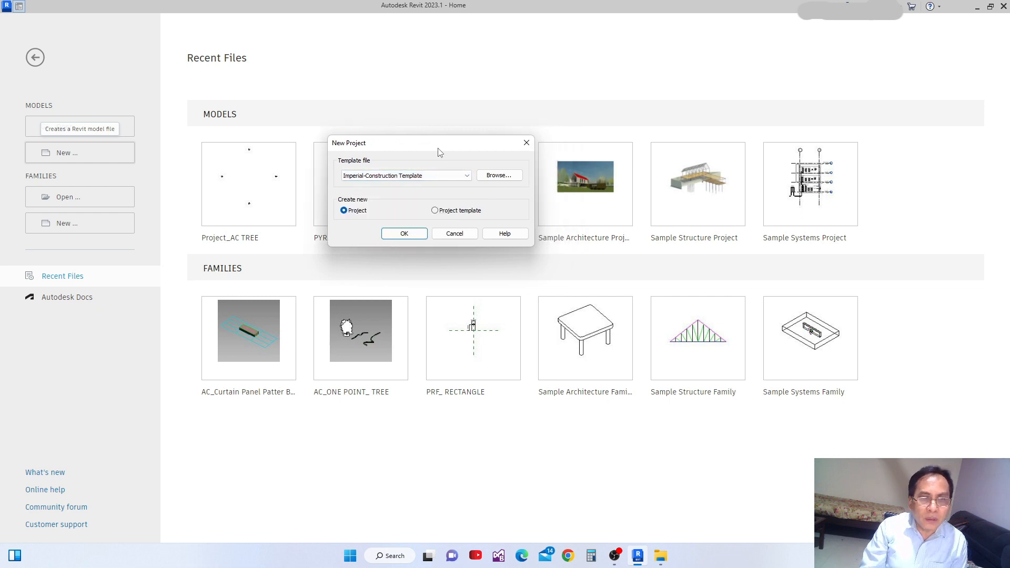
# - Try the Project template option with the template file set to <None>, and return the creation type to Project
pyautogui.click(436, 211)
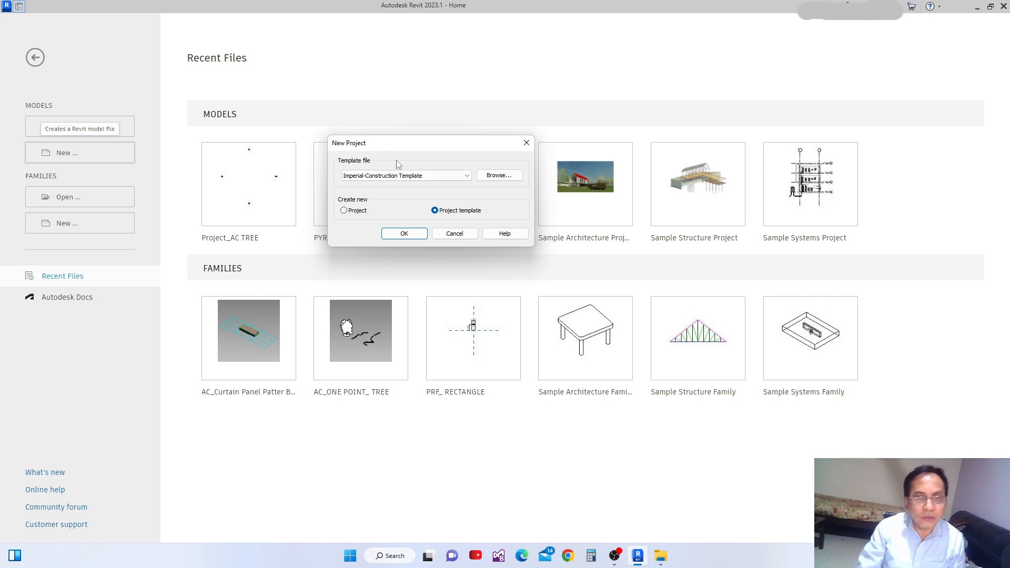
pyautogui.click(466, 176)
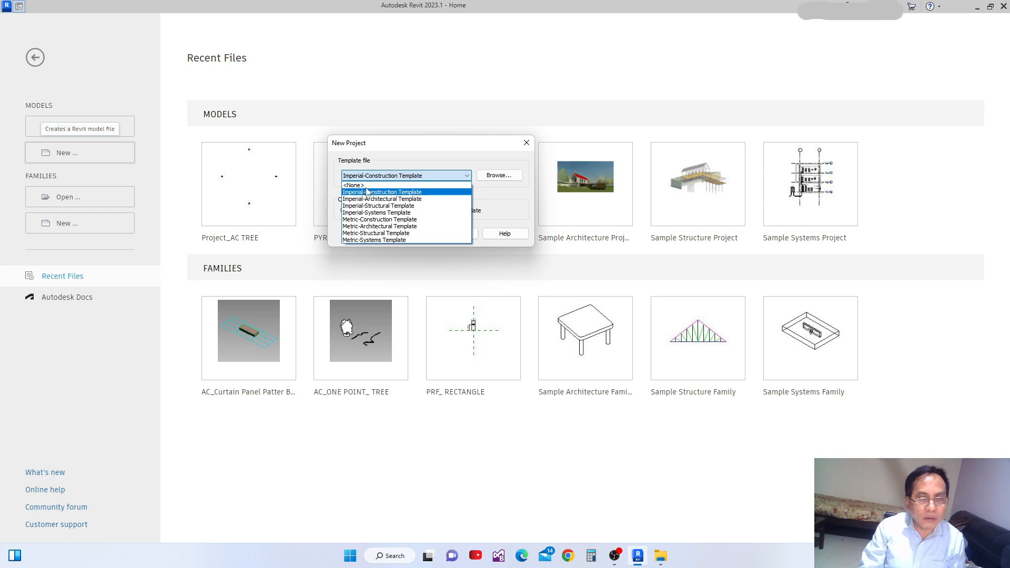
pyautogui.click(371, 186)
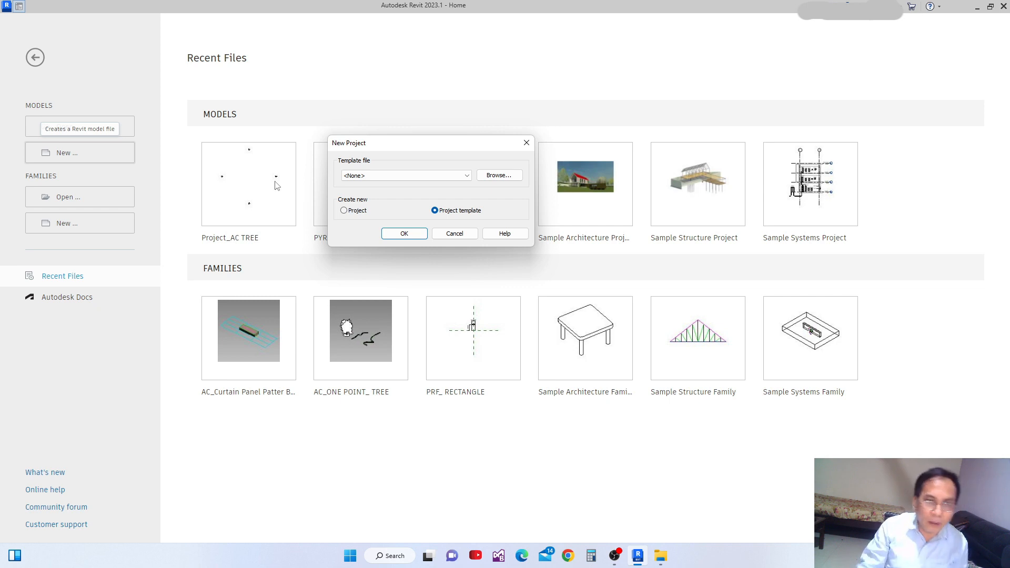
pyautogui.moveTo(413, 146); pyautogui.dragTo(415, 149)
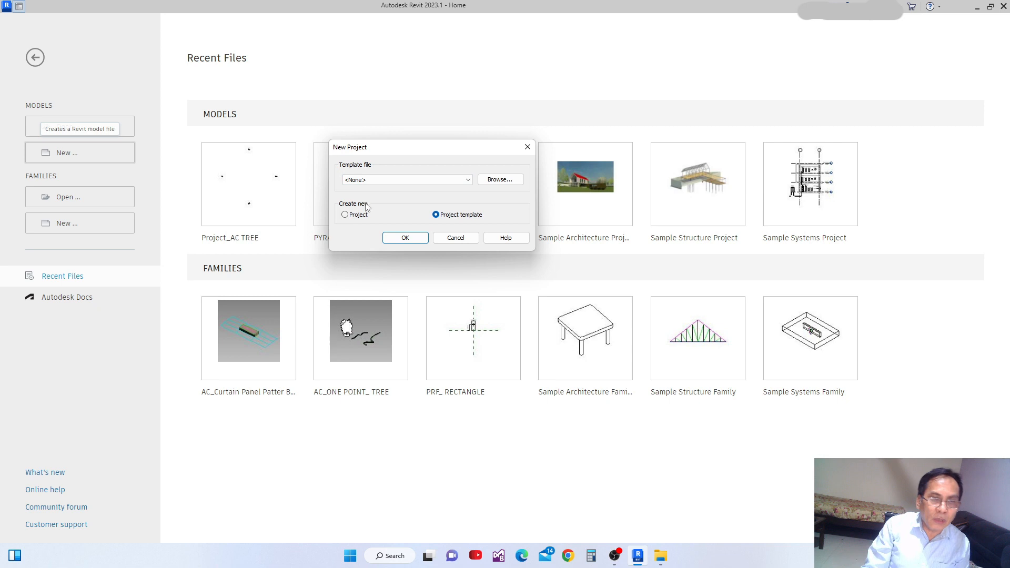
pyautogui.click(349, 217)
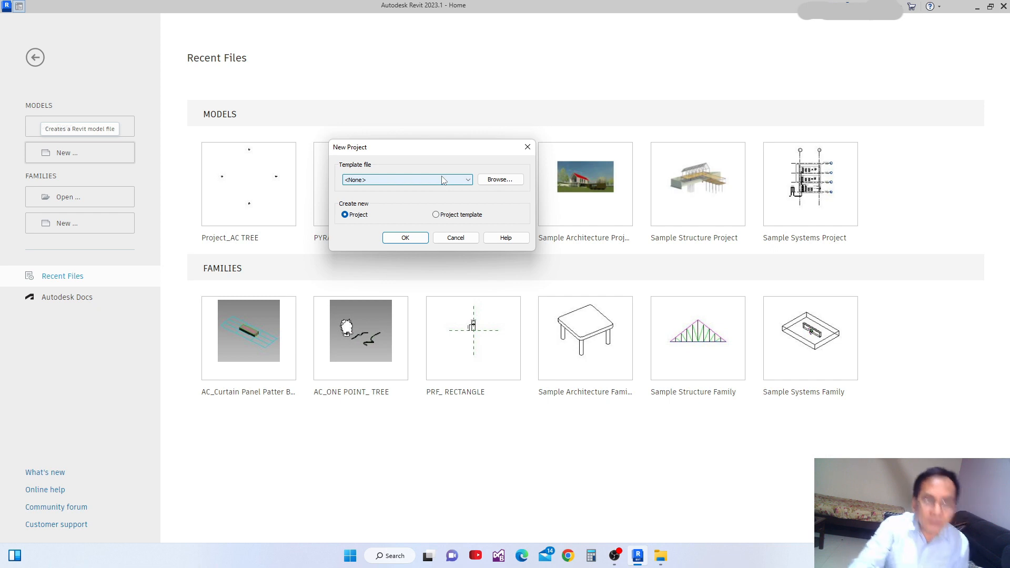
pyautogui.moveTo(403, 148); pyautogui.dragTo(355, 142)
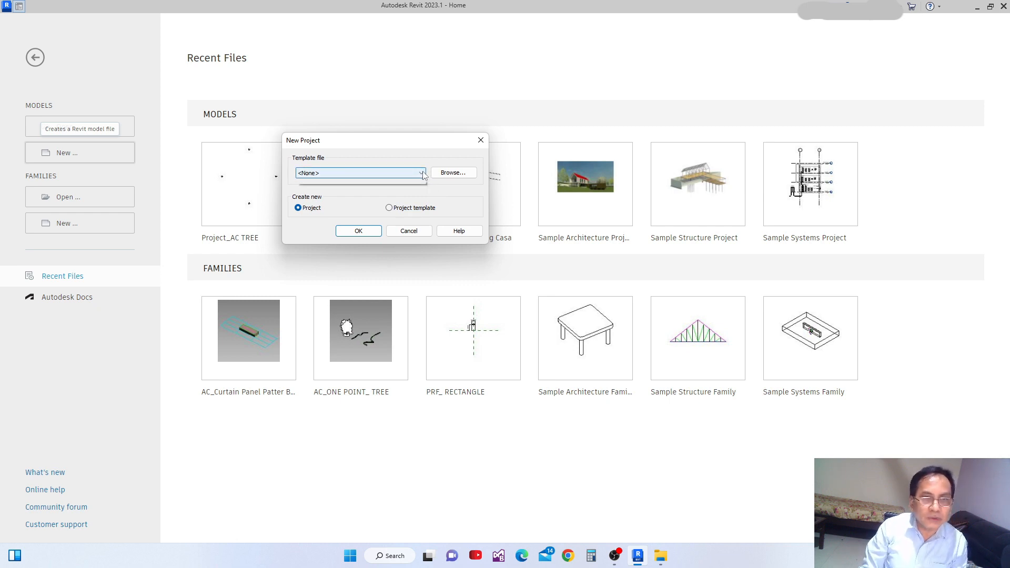
# - Create a new project from the Metric-Architectural Template
pyautogui.click(423, 174)
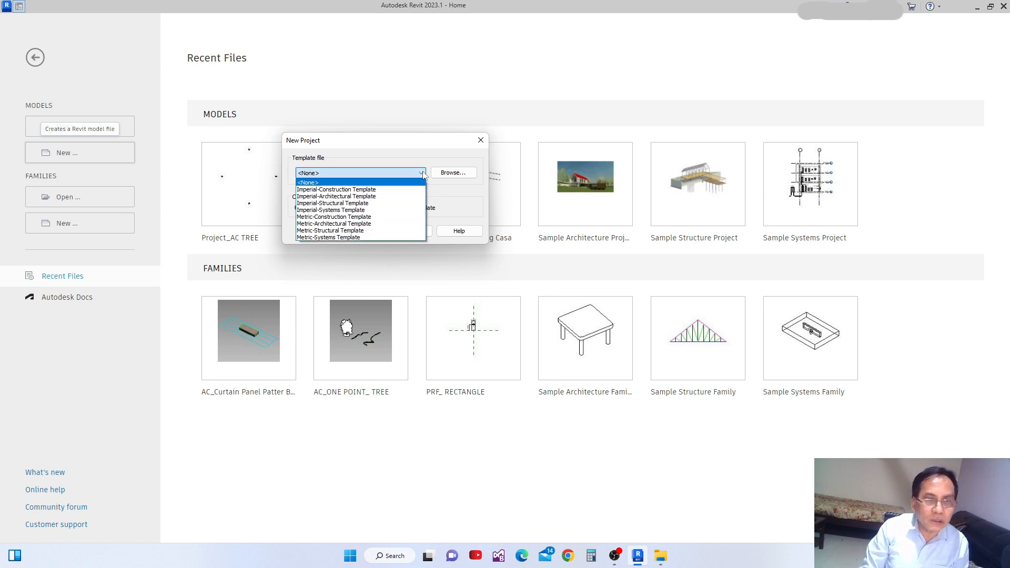
pyautogui.click(328, 224)
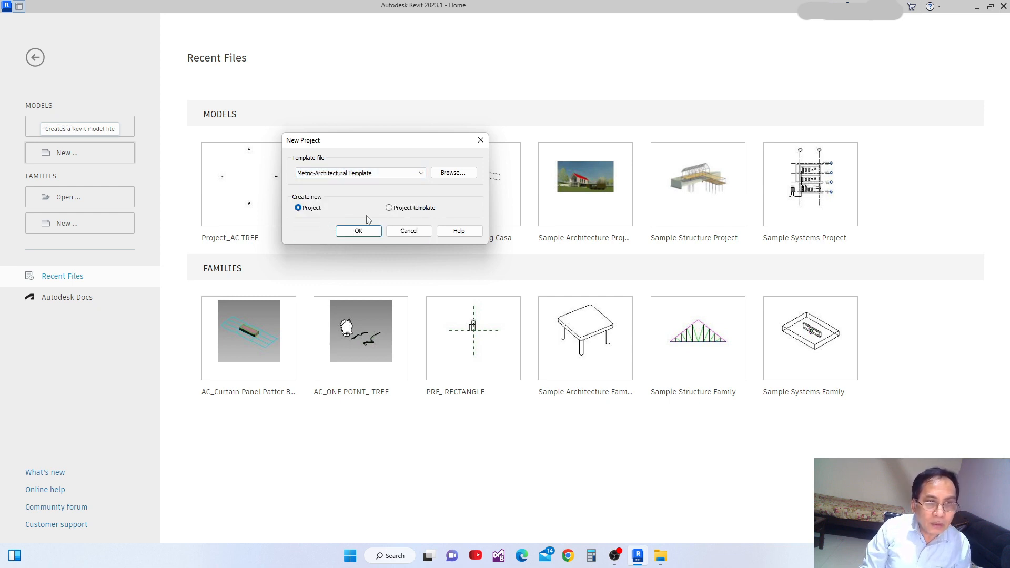
pyautogui.click(358, 231)
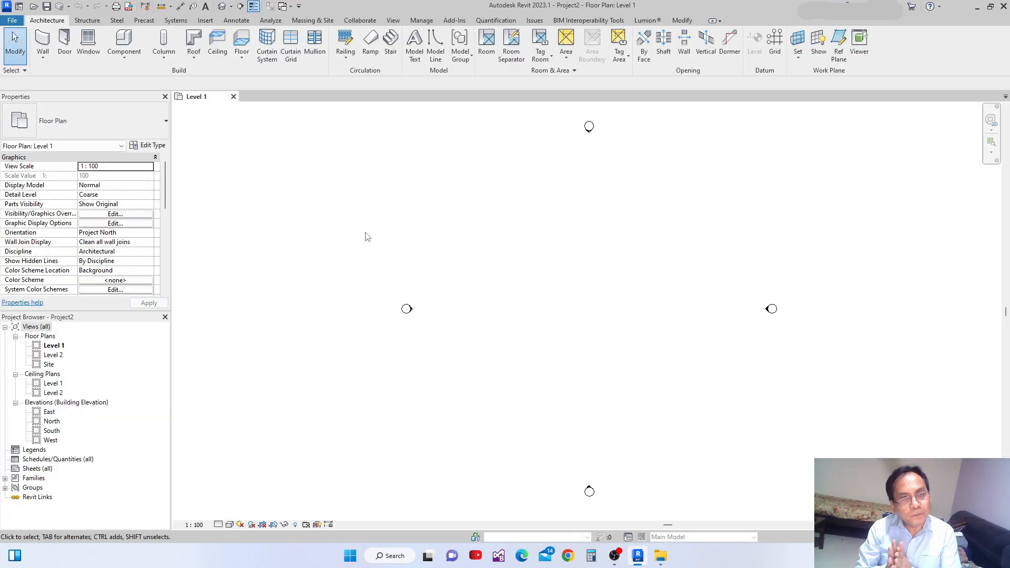
# - Examine the application window menu, the quick access tools and the list of commands available for customizing them
pyautogui.moveTo(529, 234); pyautogui.dragTo(508, 241, button='middle')
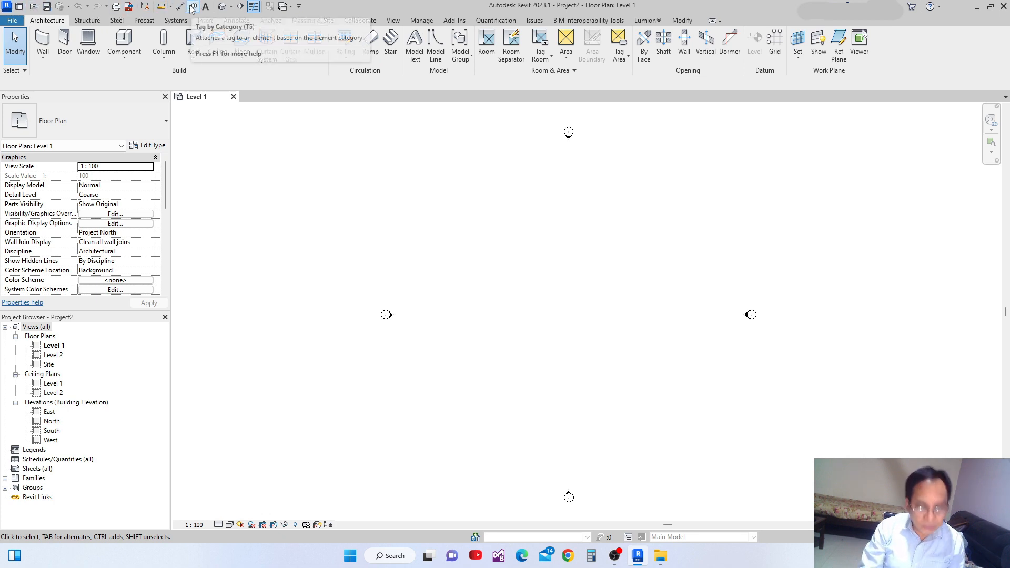
pyautogui.click(8, 6)
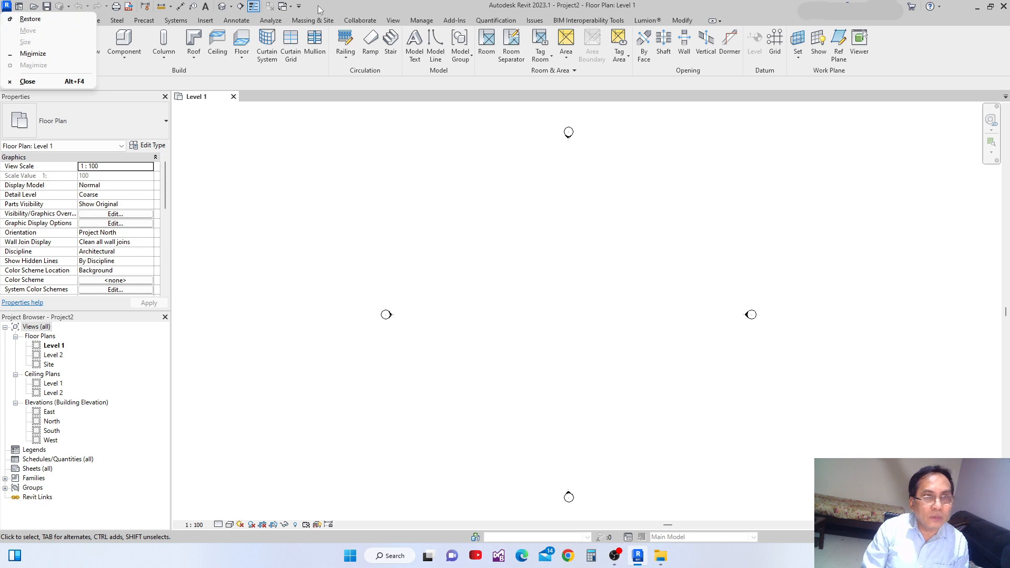
pyautogui.click(370, 12)
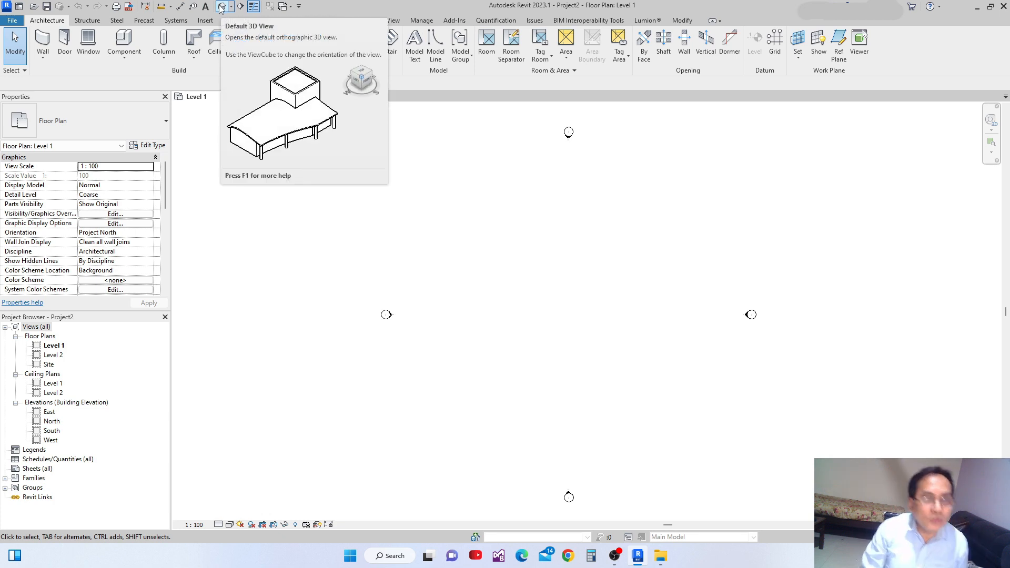
pyautogui.click(255, 6)
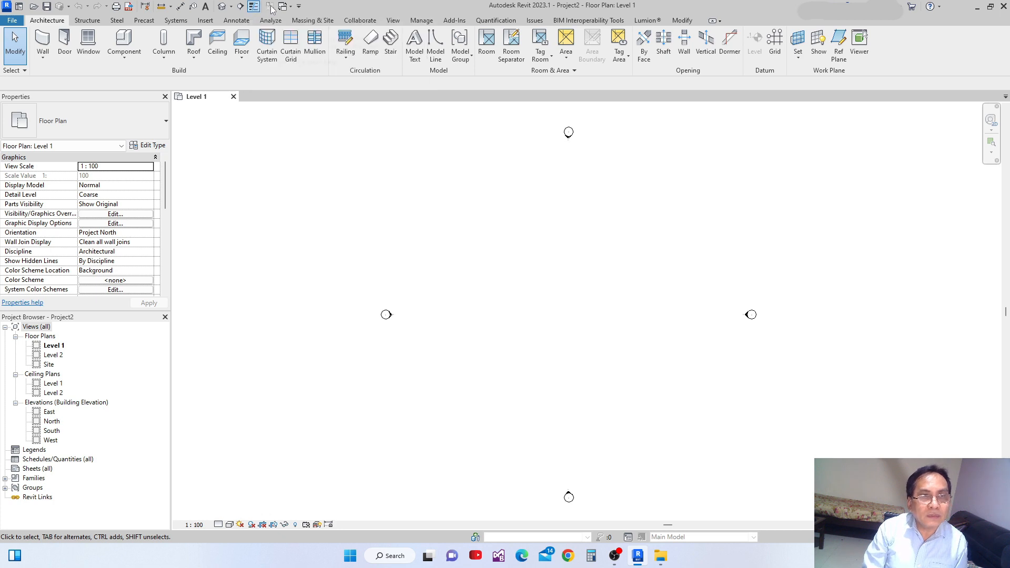
pyautogui.click(298, 7)
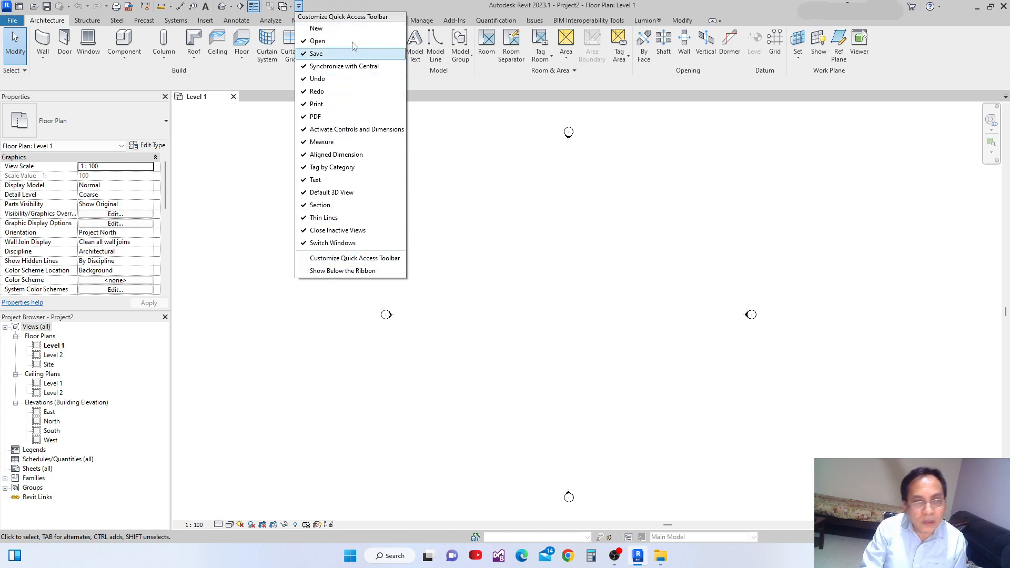
pyautogui.click(358, 4)
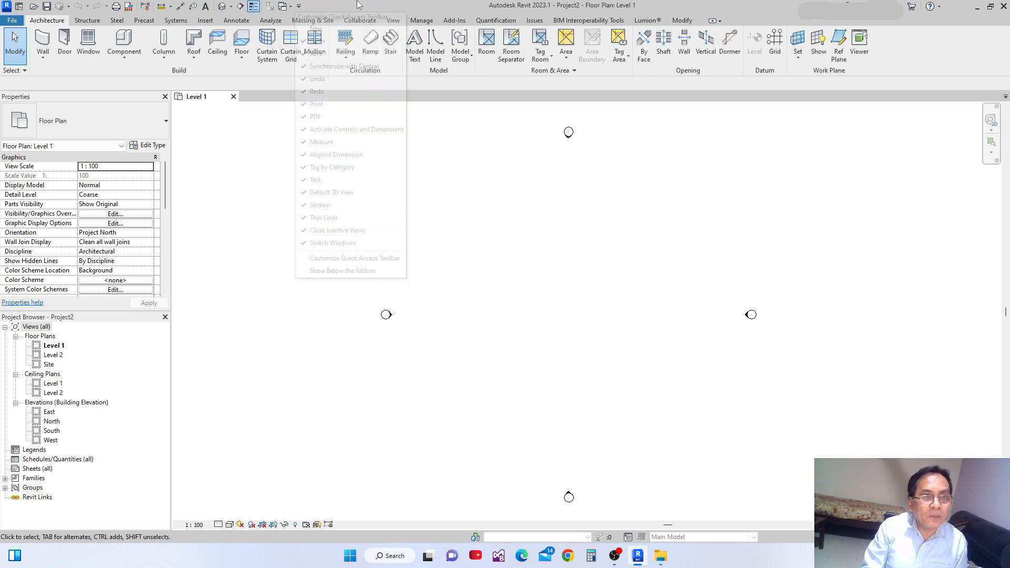
# - Open the Level 2 floor plan and show the list of open windows available for switching
pyautogui.click(292, 8)
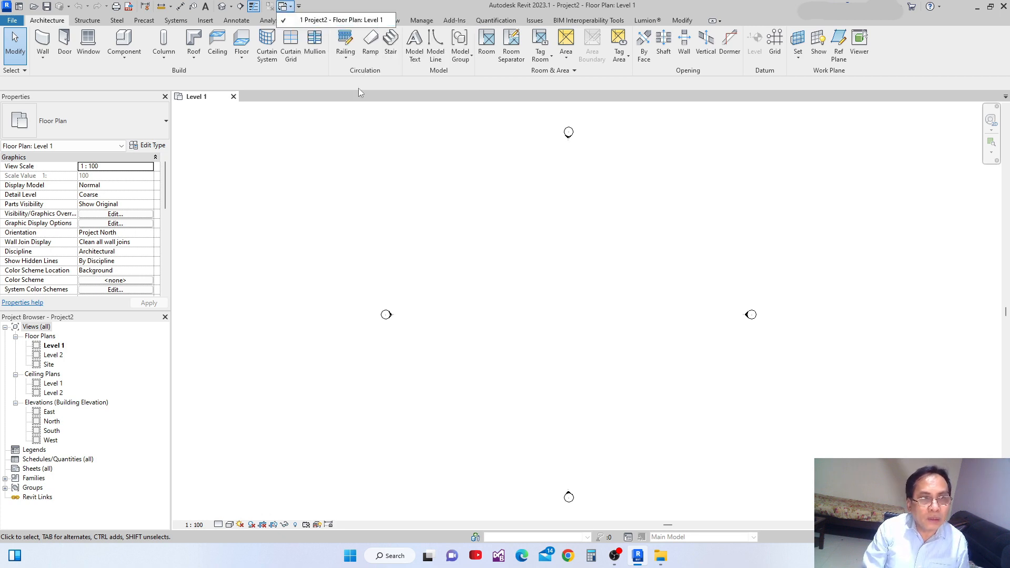
pyautogui.doubleClick(53, 355)
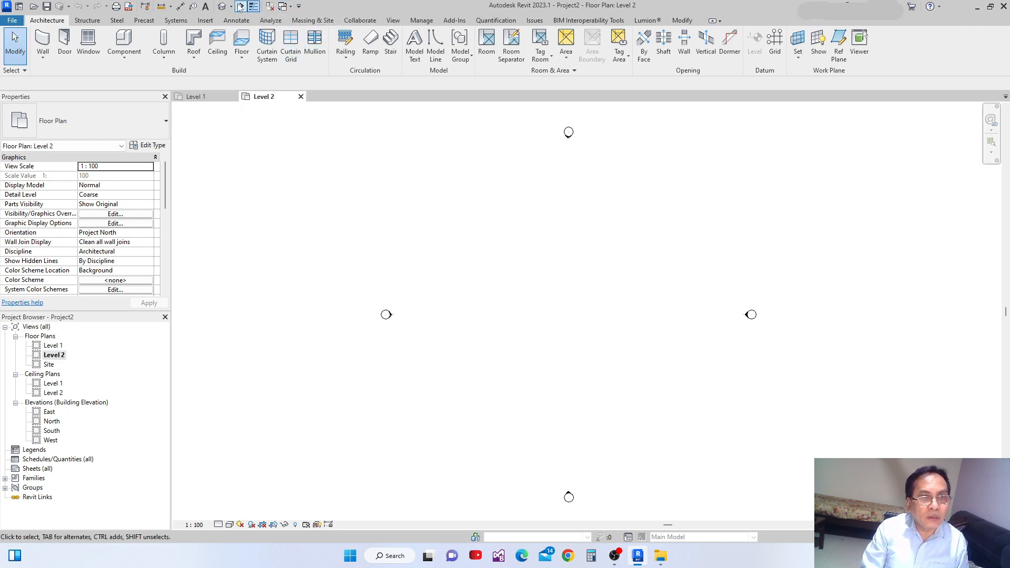
pyautogui.click(291, 7)
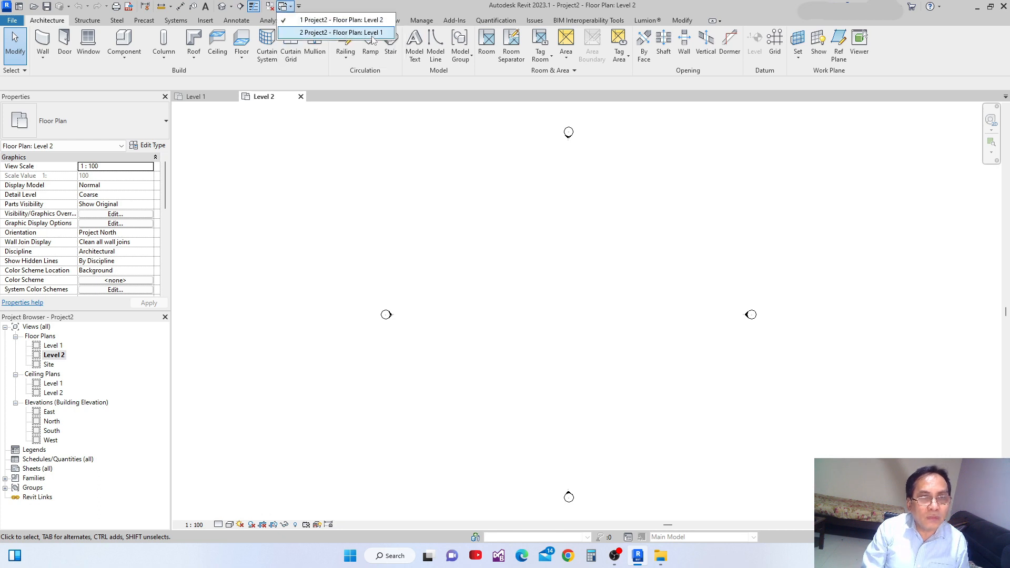
# - Switch from the Level 2 floor plan to the already open Level 1 floor plan window
pyautogui.click(367, 177)
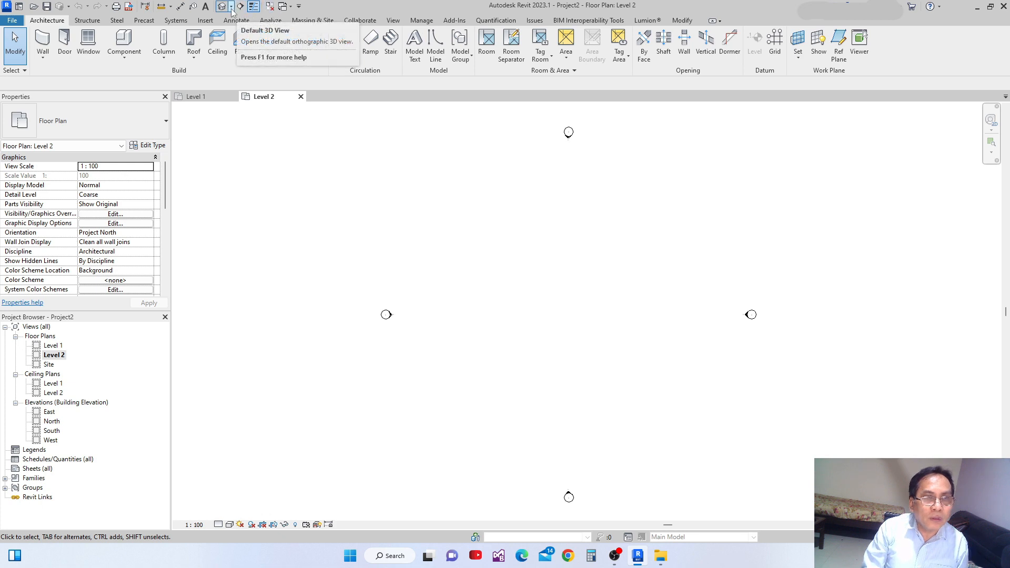
pyautogui.click(291, 8)
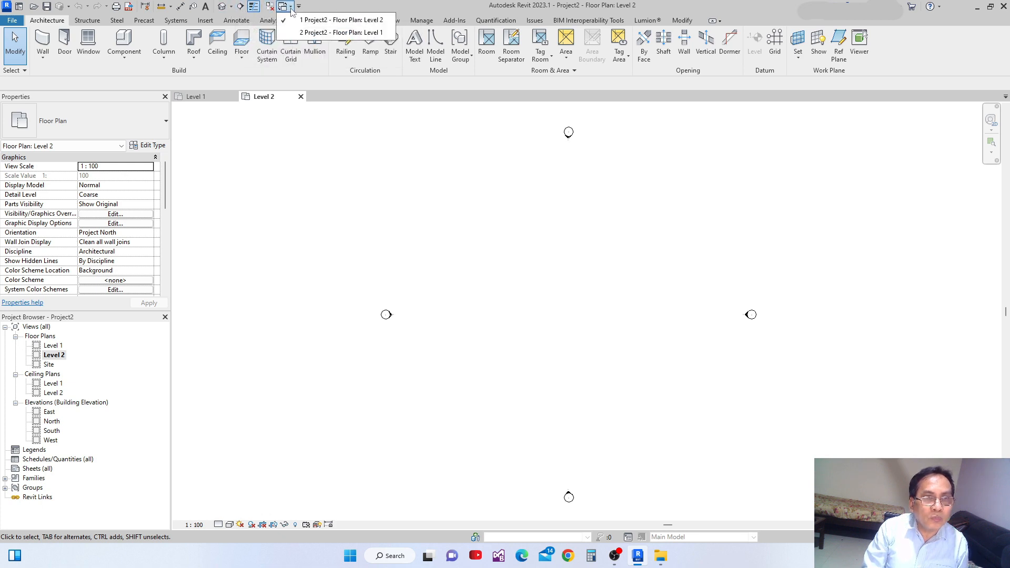
pyautogui.click(337, 33)
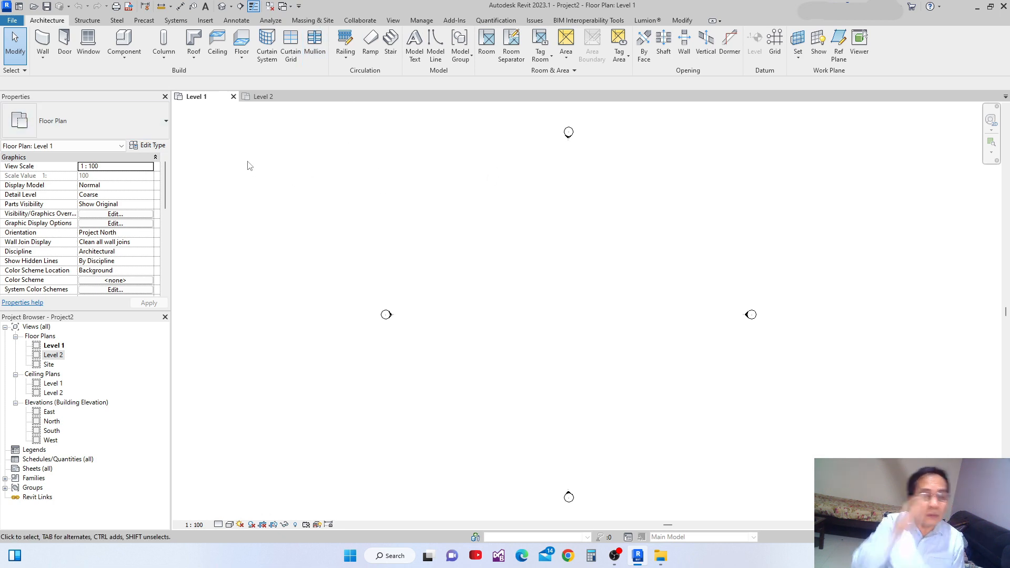
# - Examine the file commands for creating and opening files and the available export formats, dismissing the Open dialog without choosing a file
pyautogui.click(11, 21)
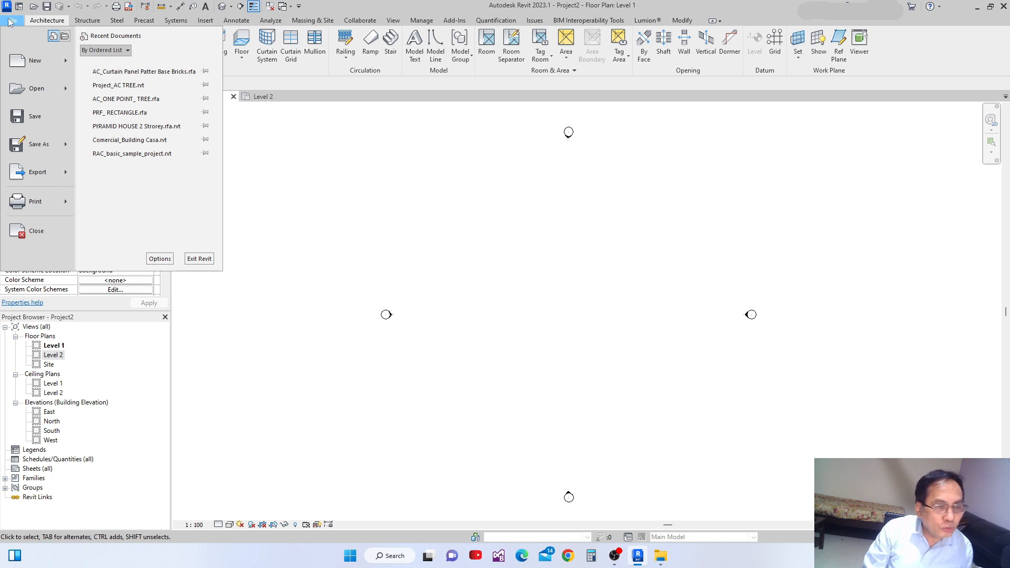
pyautogui.moveTo(33, 71)
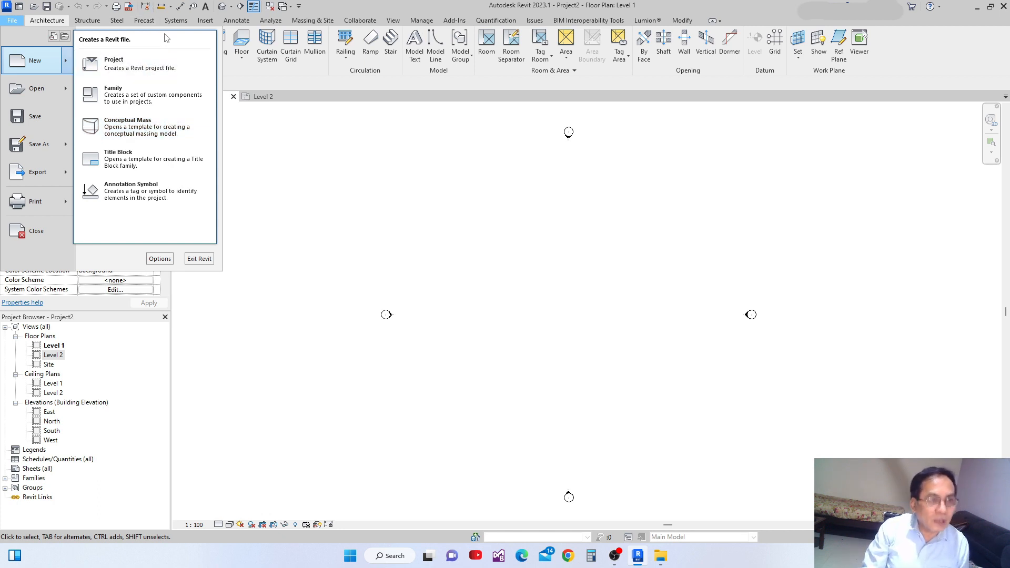
pyautogui.click(42, 93)
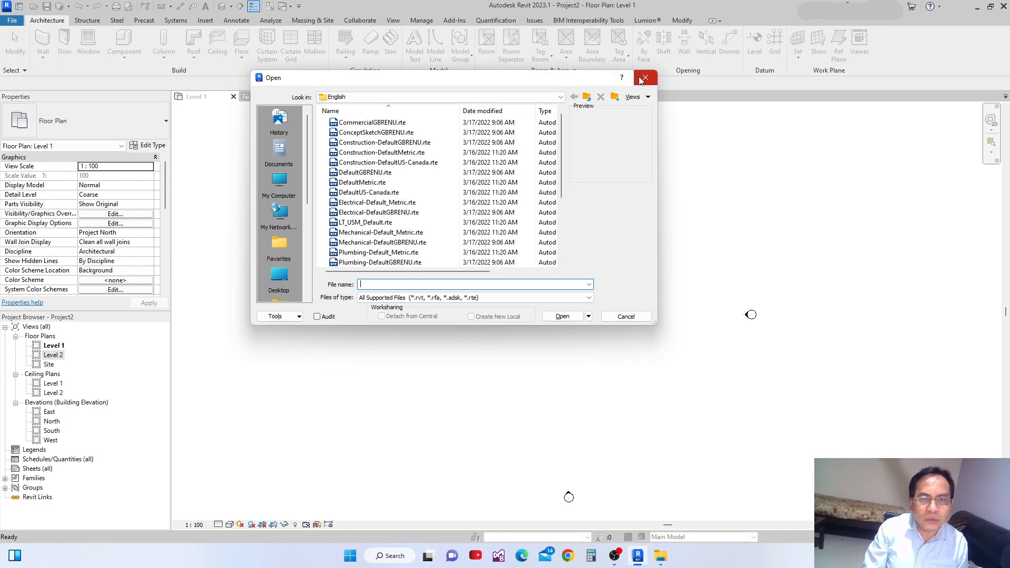
pyautogui.click(643, 79)
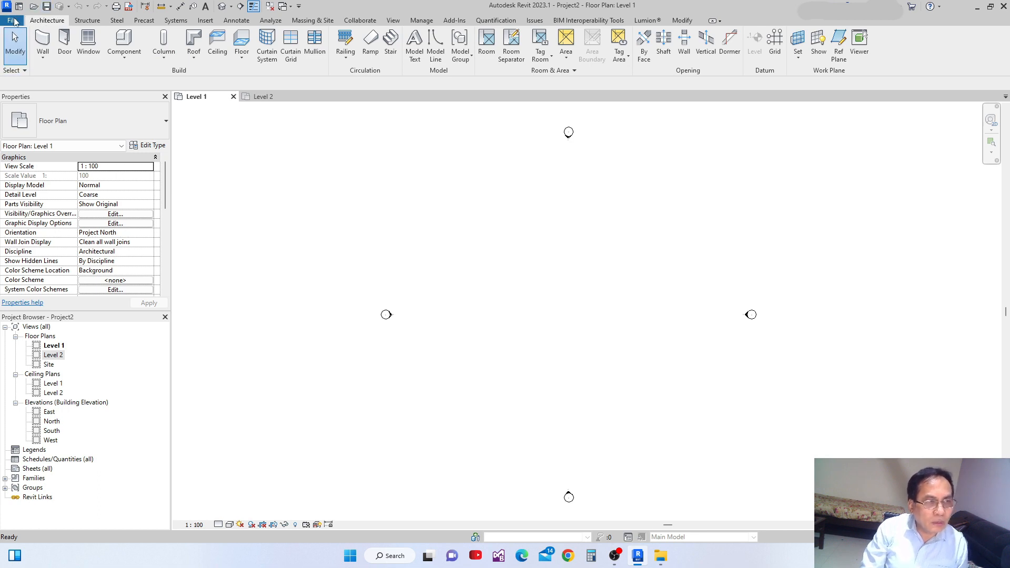
pyautogui.click(13, 20)
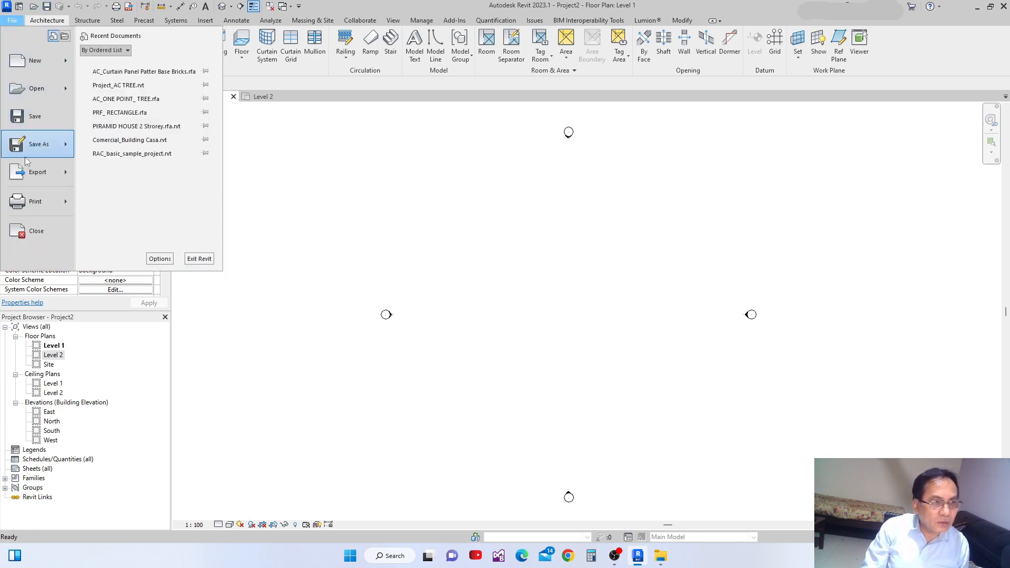
pyautogui.moveTo(65, 178)
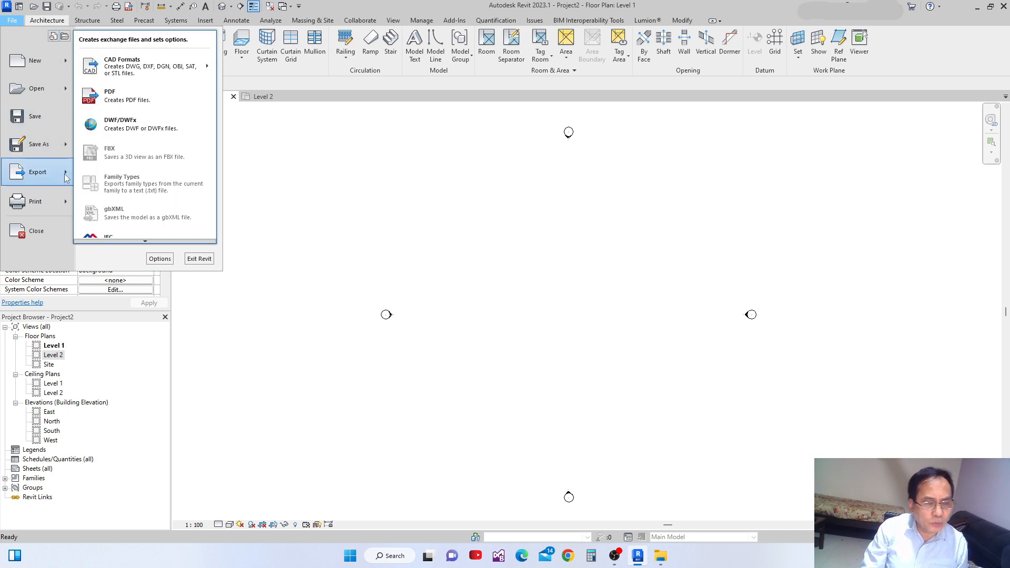
pyautogui.moveTo(148, 66)
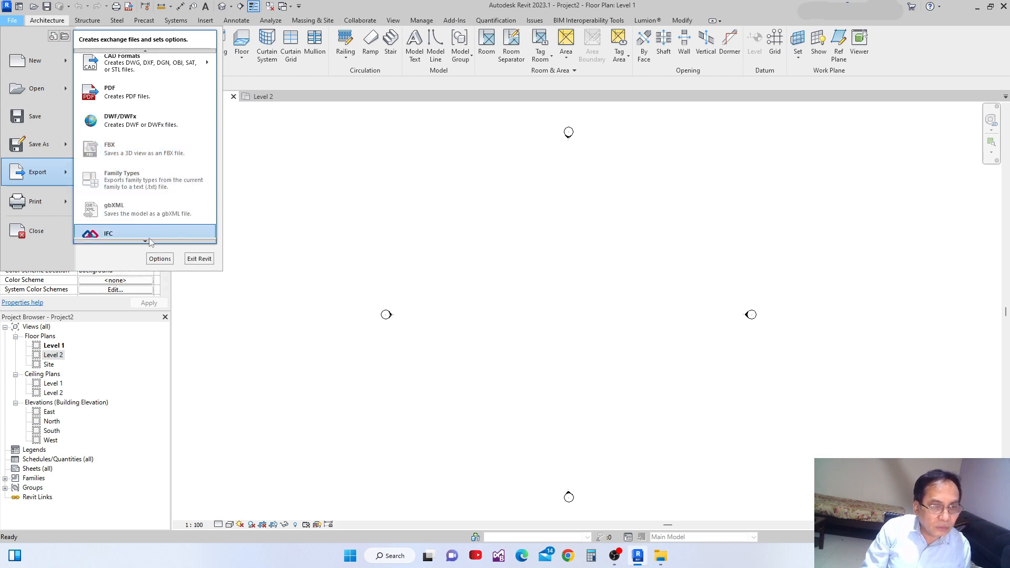
pyautogui.moveTo(141, 242)
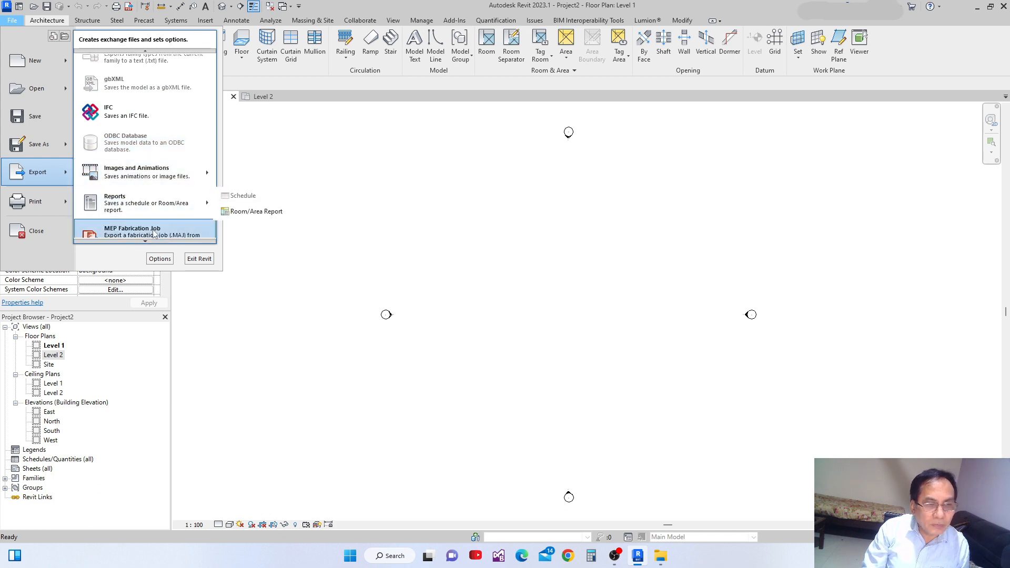
pyautogui.click(288, 235)
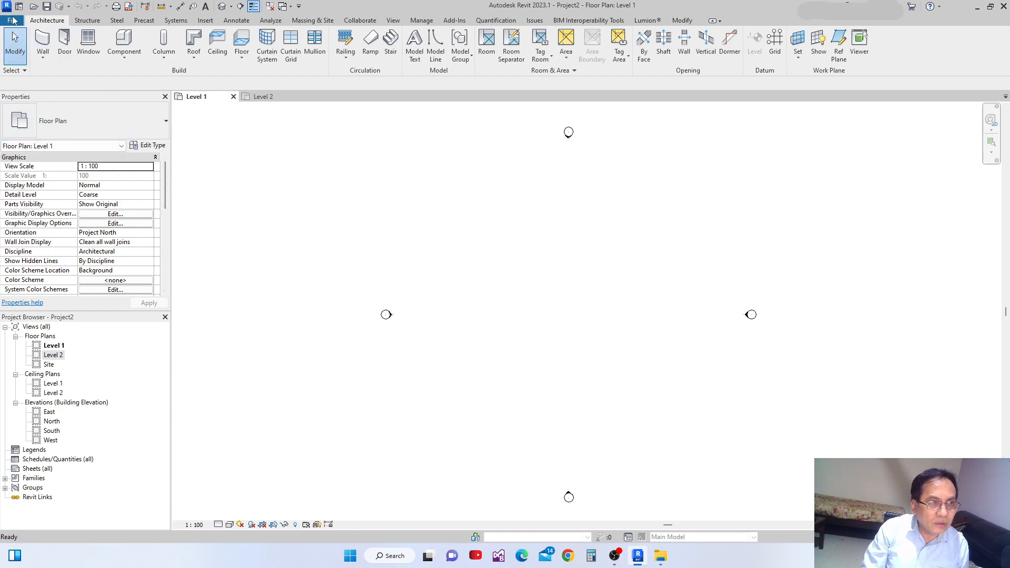
# - Open the program Options and examine the General save reminder intervals and the User Interface list of tools and analyses
pyautogui.click(12, 21)
pyautogui.click(160, 257)
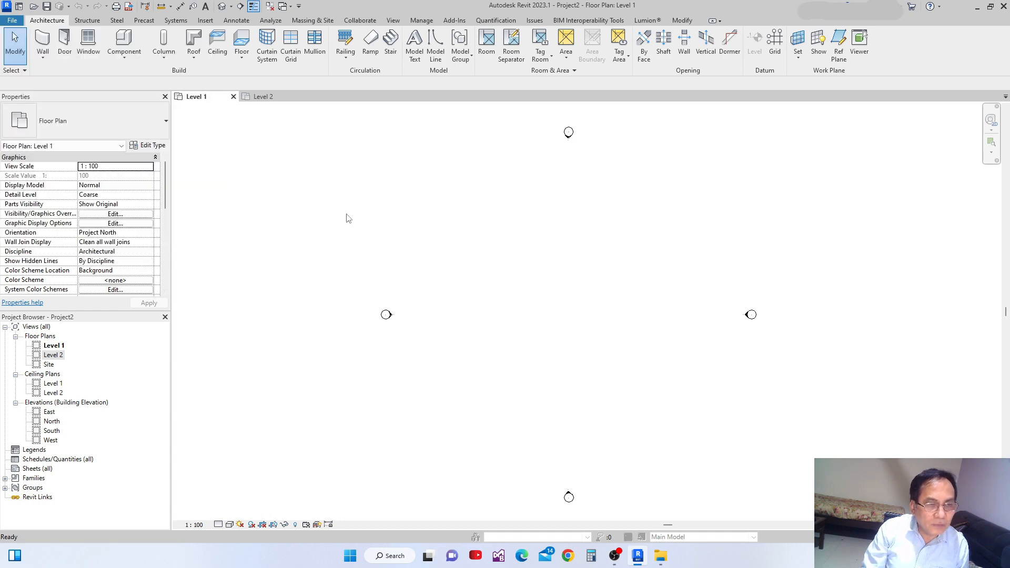
pyautogui.moveTo(351, 146); pyautogui.dragTo(371, 133)
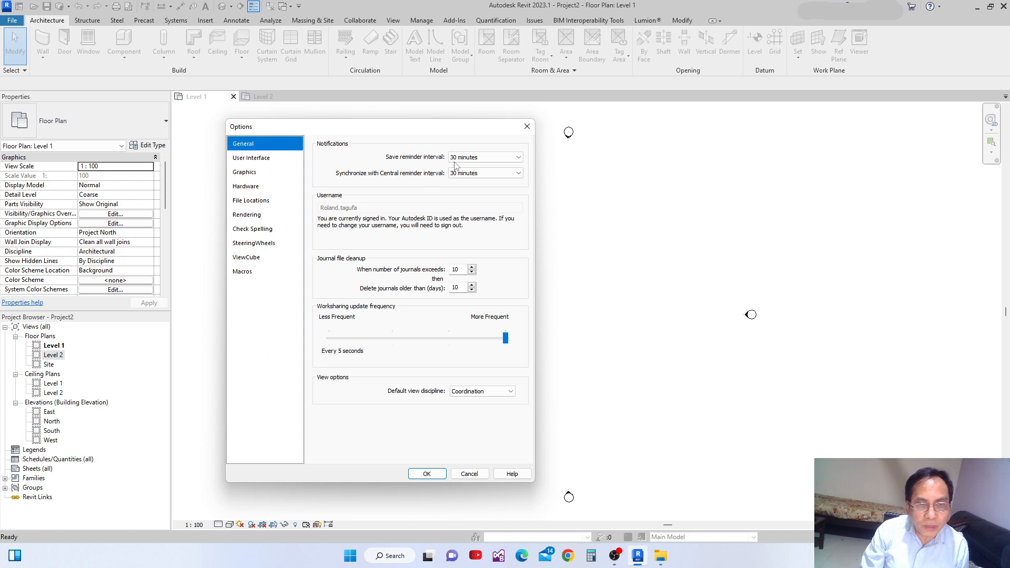
pyautogui.click(518, 158)
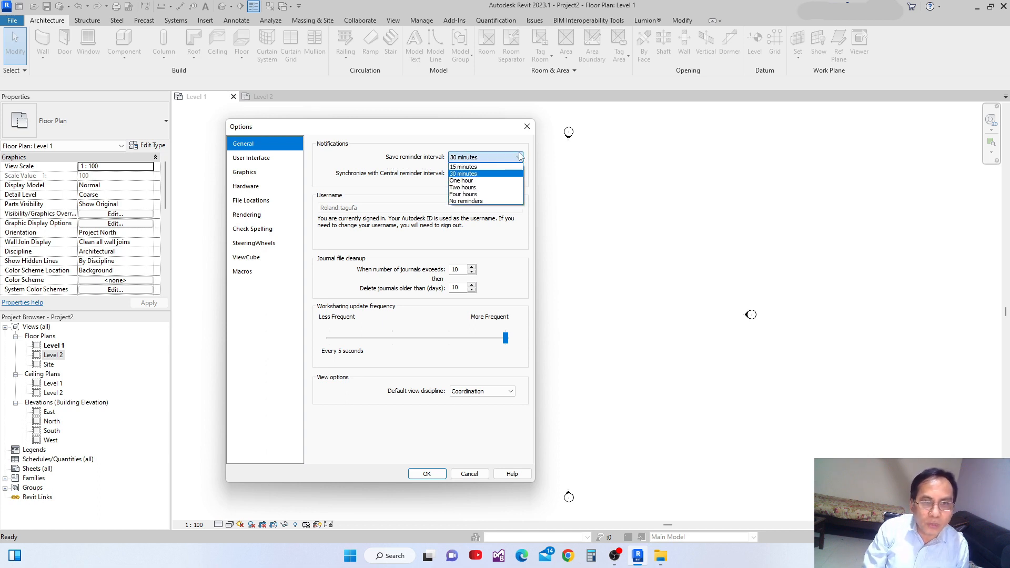
pyautogui.click(520, 157)
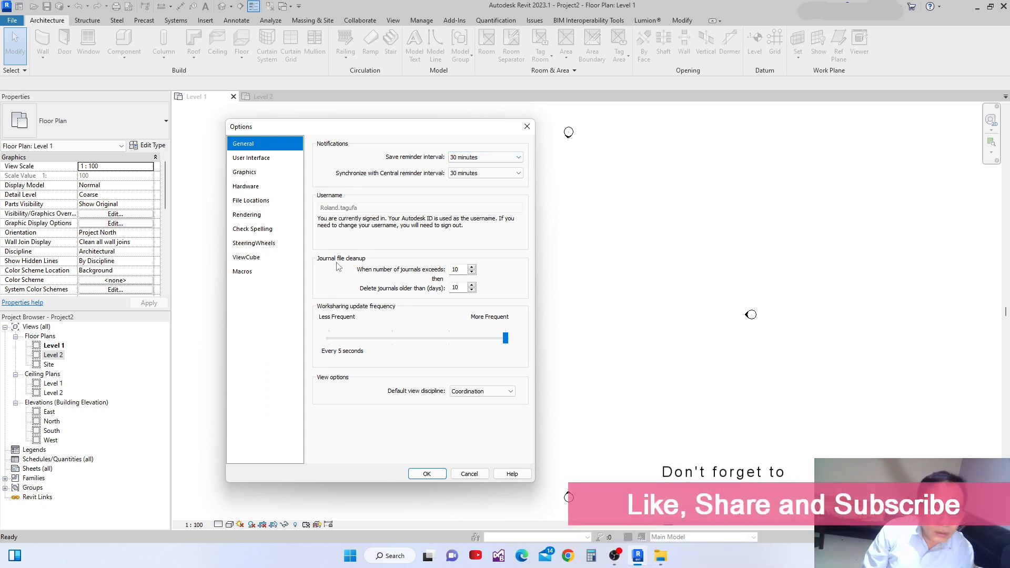
pyautogui.click(251, 158)
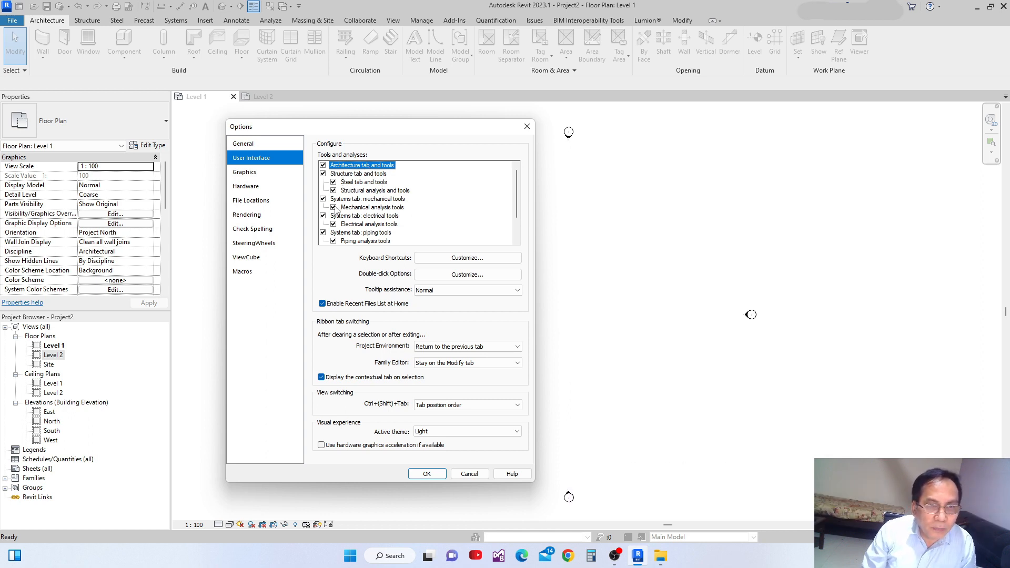
pyautogui.moveTo(517, 190); pyautogui.dragTo(517, 193)
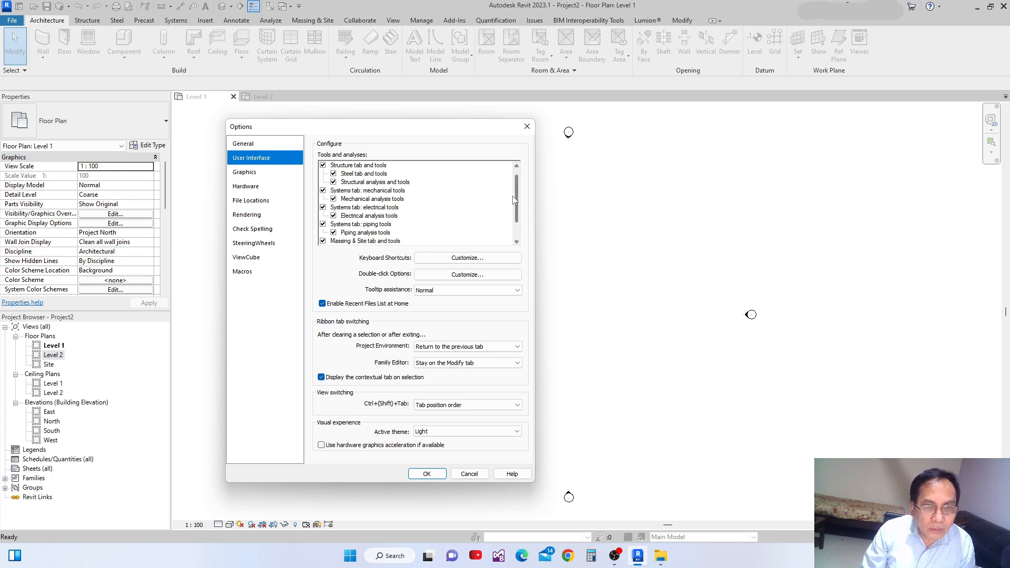
pyautogui.moveTo(517, 201); pyautogui.dragTo(516, 214)
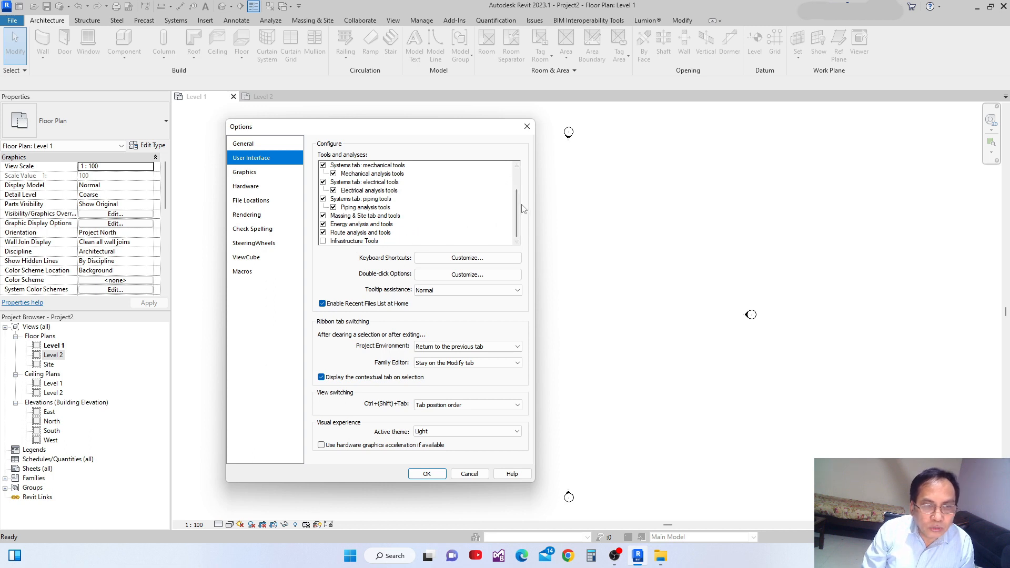
# - Review the Graphics, Hardware, File Locations, Rendering, Check Spelling, SteeringWheels and ViewCube options, and cancel the Options dialog without changes
pyautogui.click(251, 172)
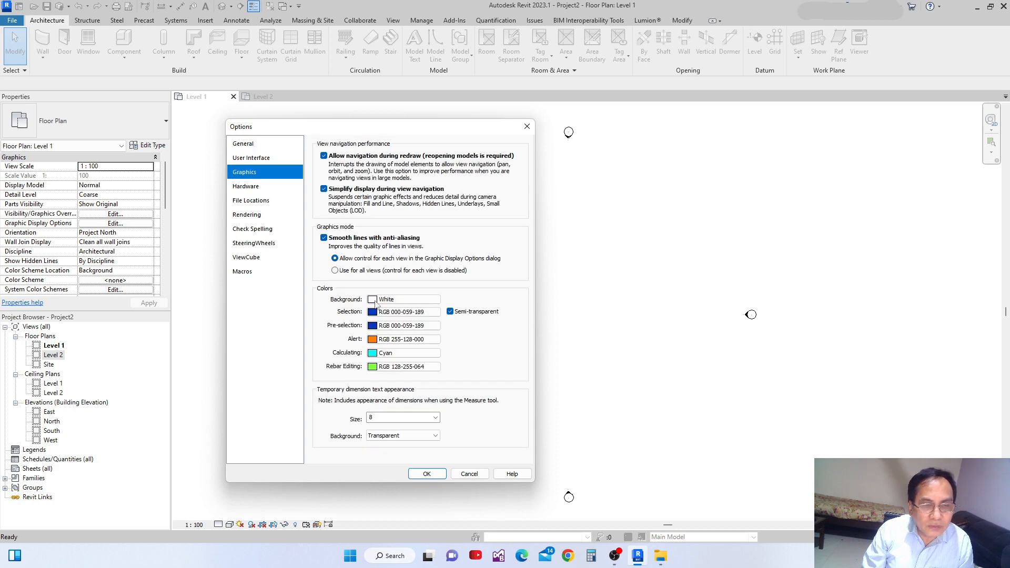
pyautogui.click(246, 186)
pyautogui.click(251, 201)
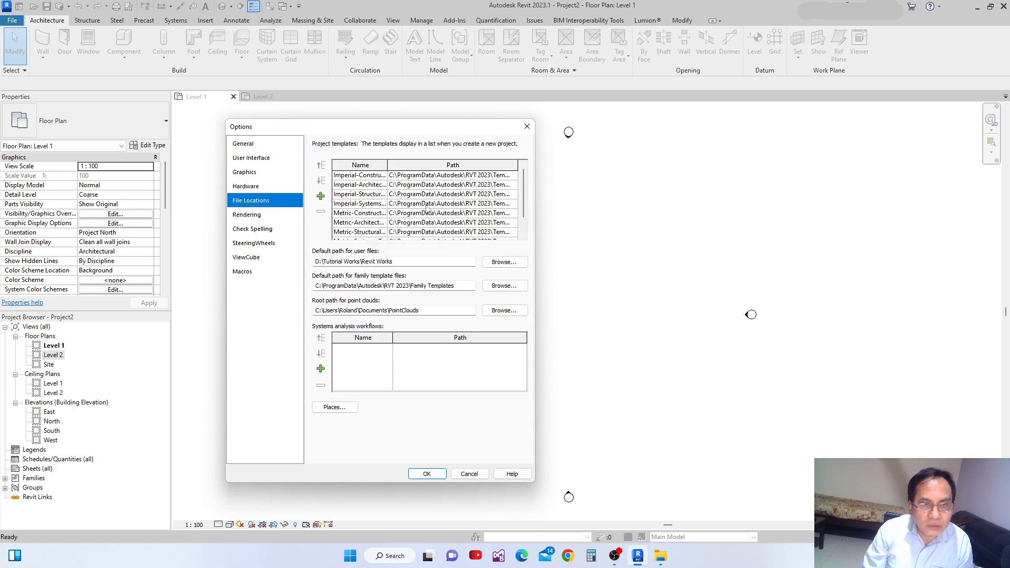
pyautogui.moveTo(418, 129); pyautogui.dragTo(447, 123)
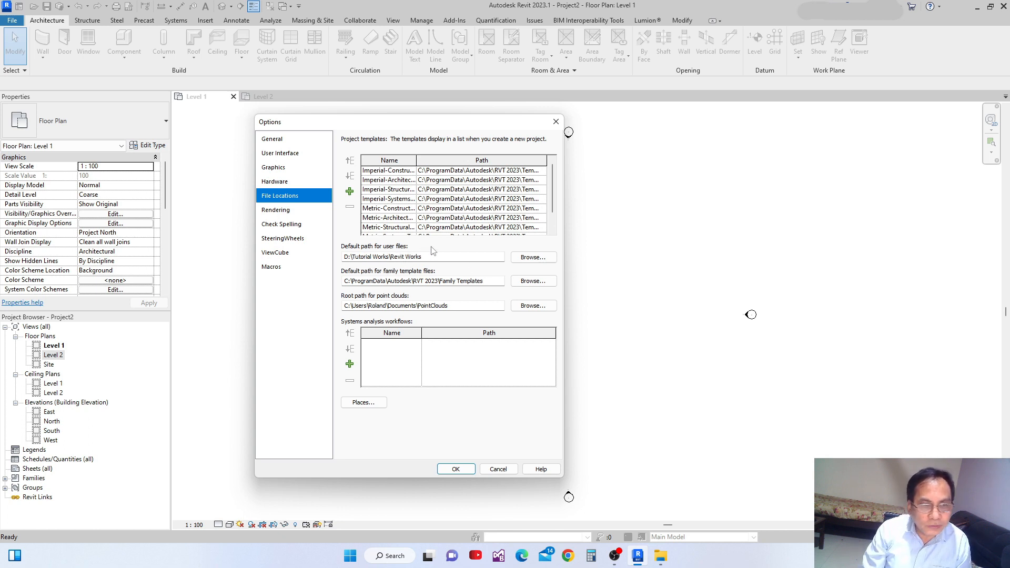
pyautogui.click(275, 210)
pyautogui.click(282, 224)
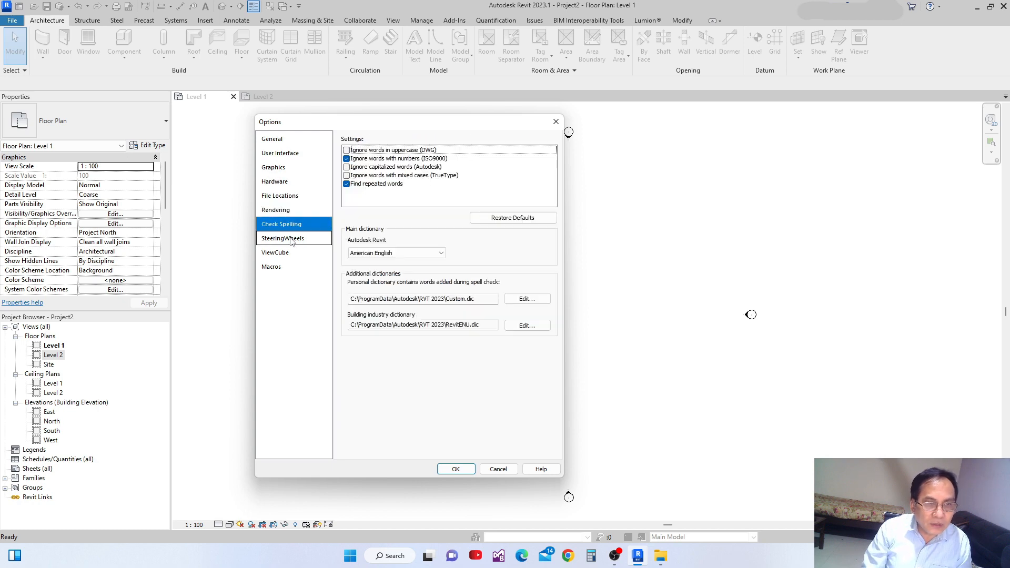
pyautogui.click(284, 239)
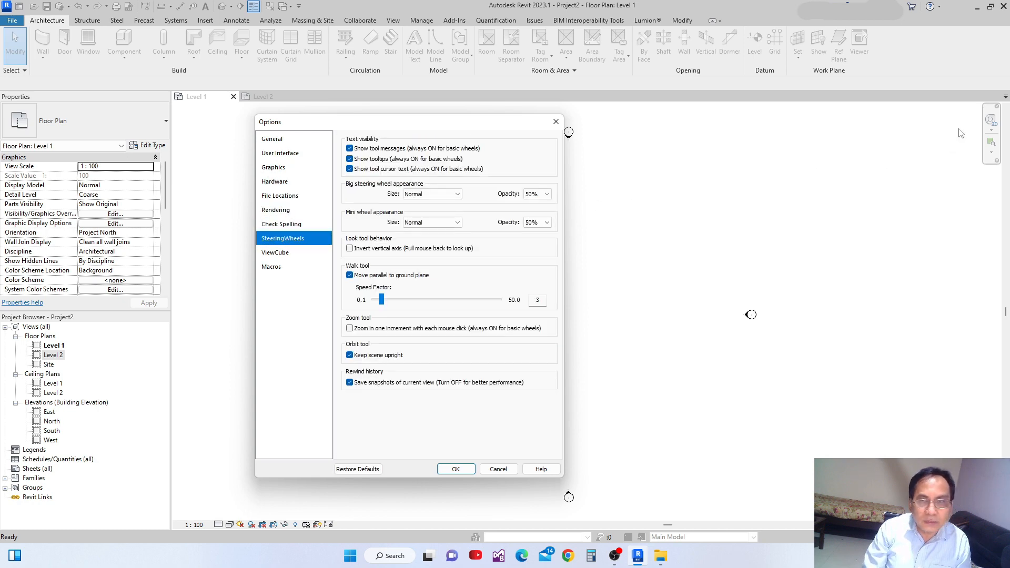
pyautogui.click(269, 257)
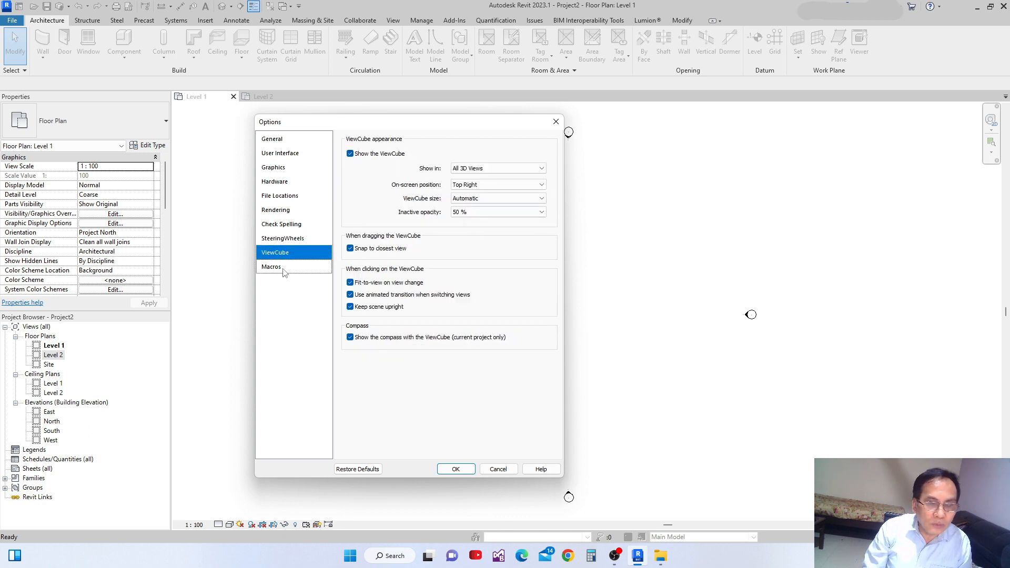
pyautogui.click(498, 469)
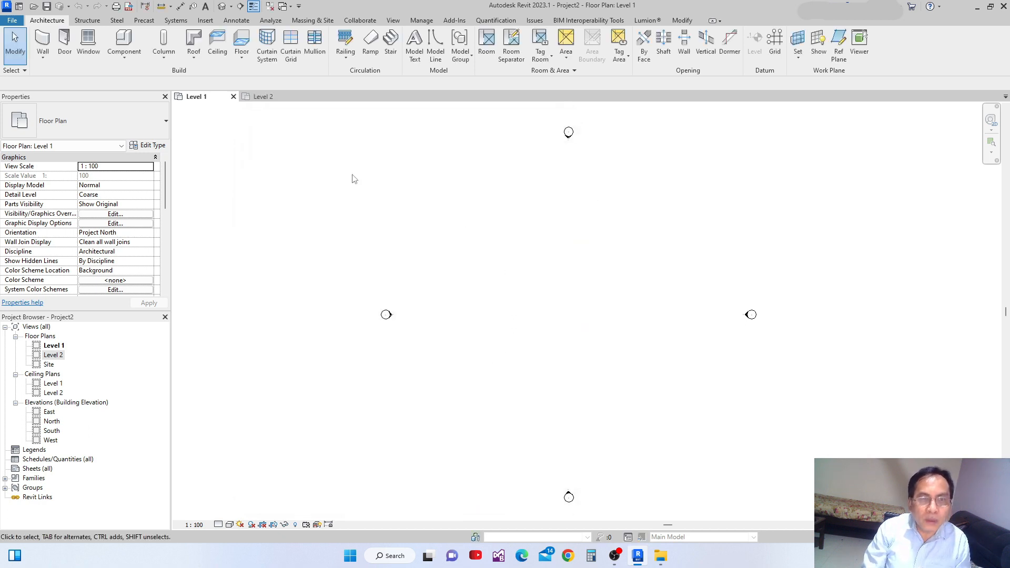
# - Open the default 3D view and use the ViewCube to show the top and front views, ending on the front-right isometric view
pyautogui.click(222, 6)
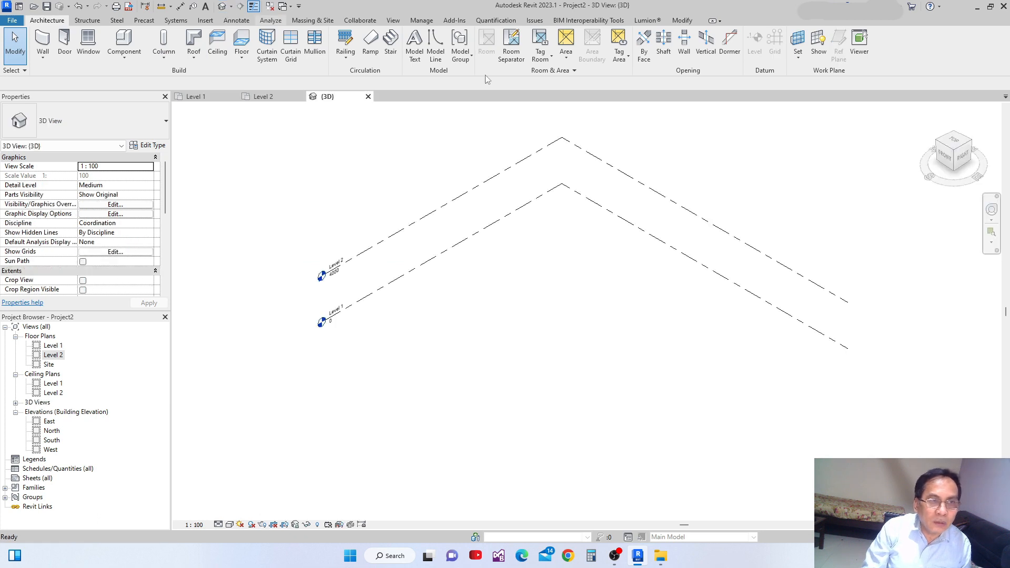
pyautogui.click(956, 151)
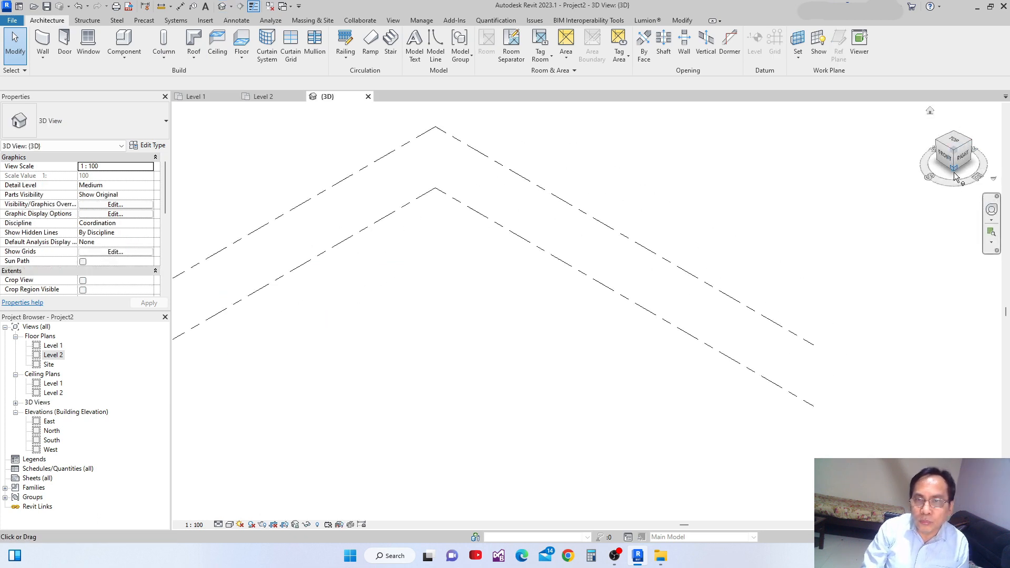
pyautogui.click(956, 141)
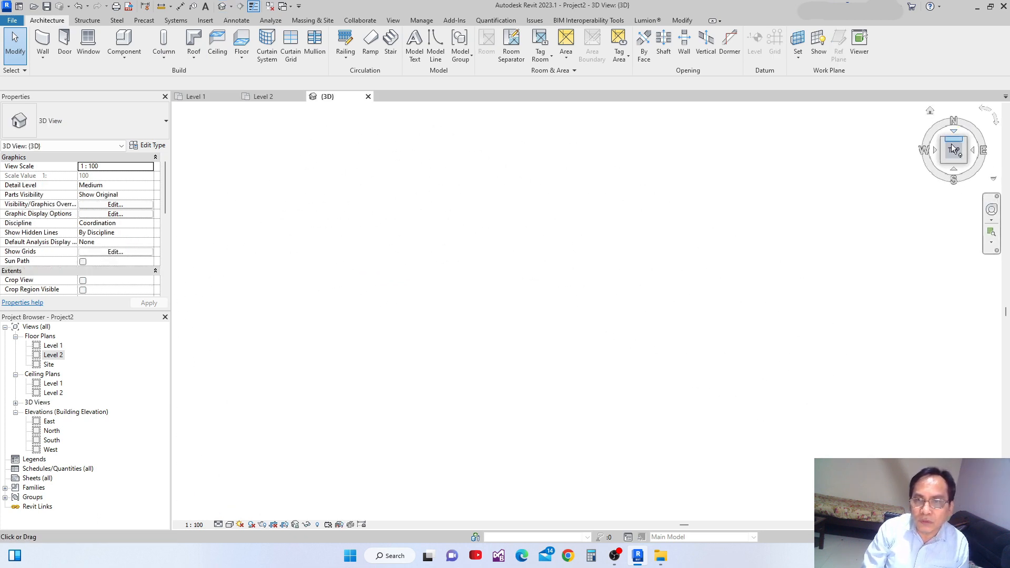
pyautogui.click(943, 164)
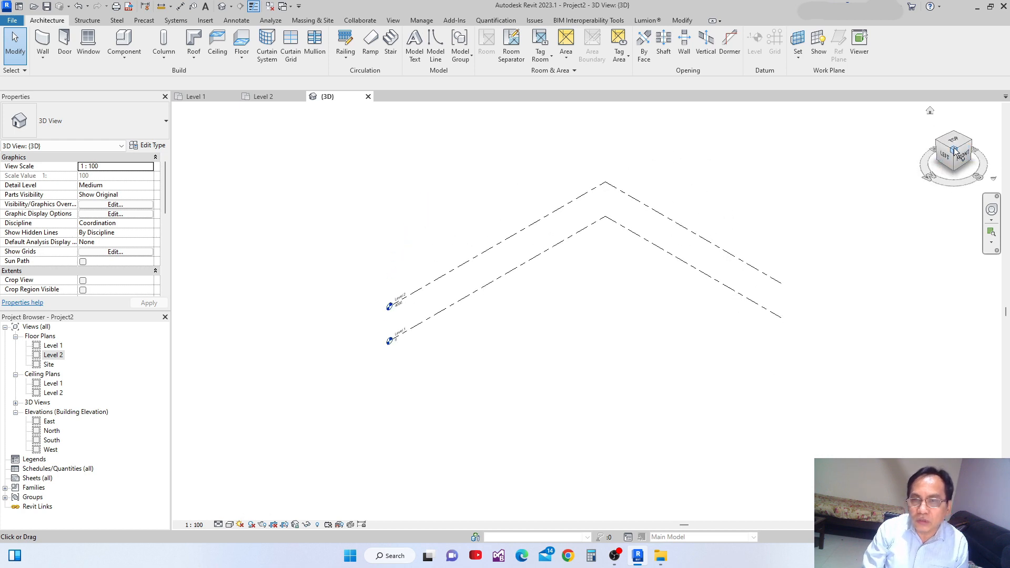
pyautogui.click(963, 156)
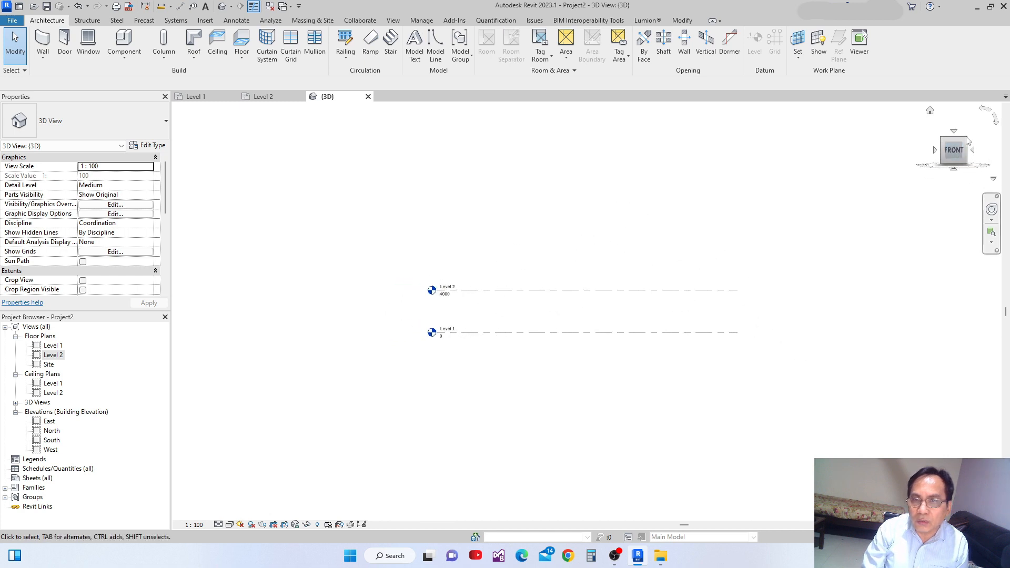
pyautogui.click(966, 141)
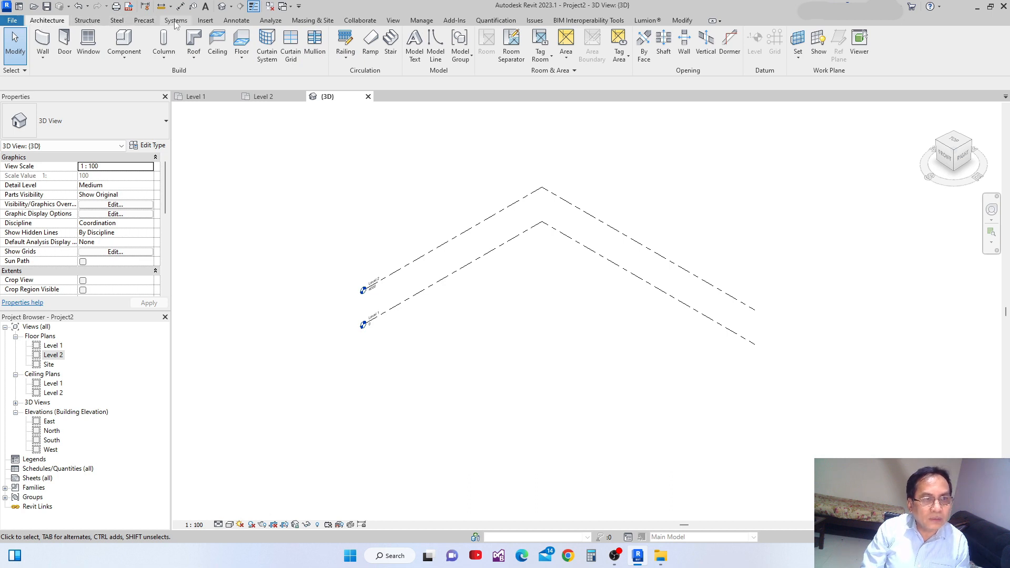
# - Draw a single straight Generic - 200mm wall on Level 1 in the 3D view with an unconnected height of 8000
pyautogui.click(95, 22)
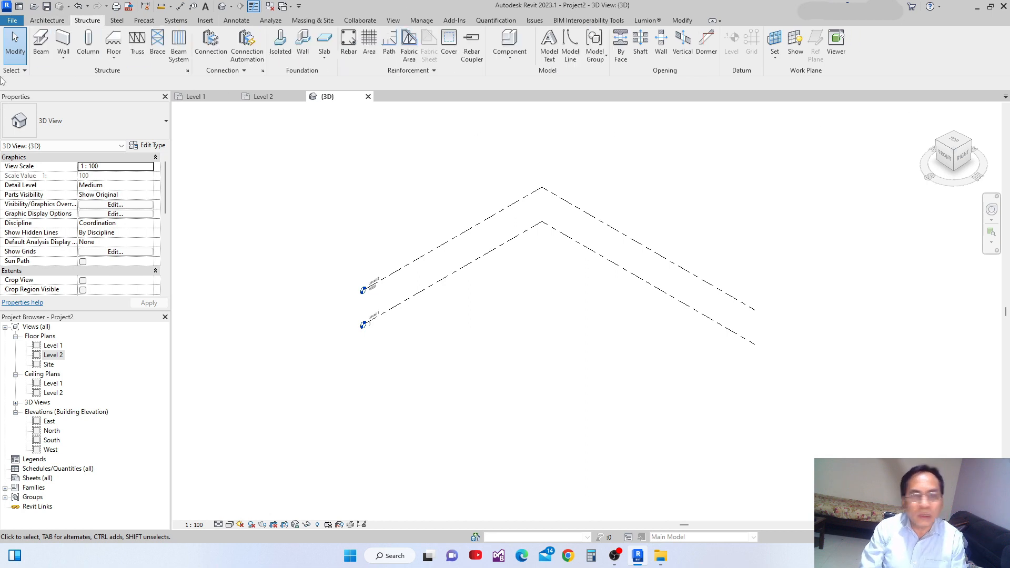
pyautogui.click(45, 20)
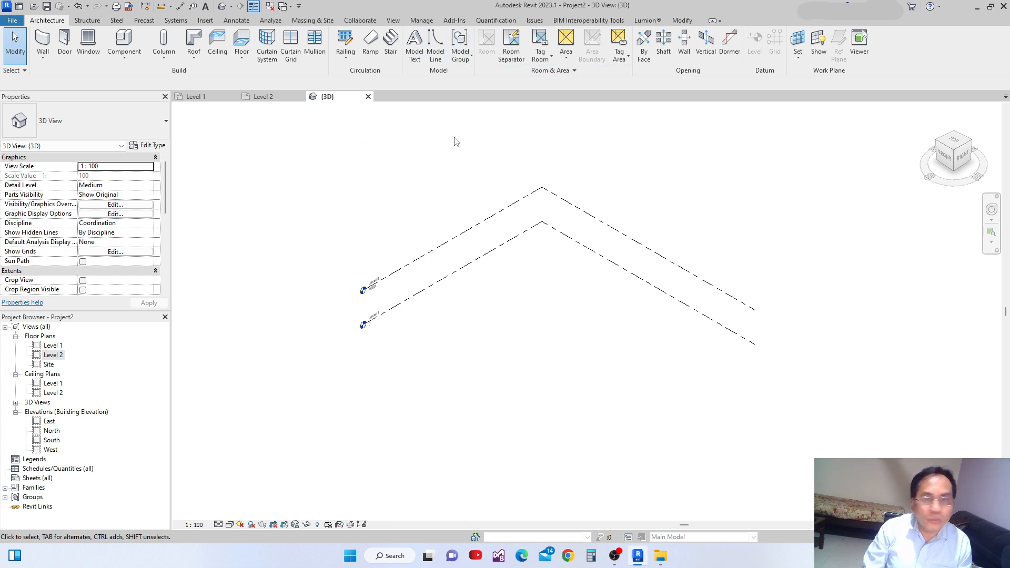
pyautogui.click(42, 42)
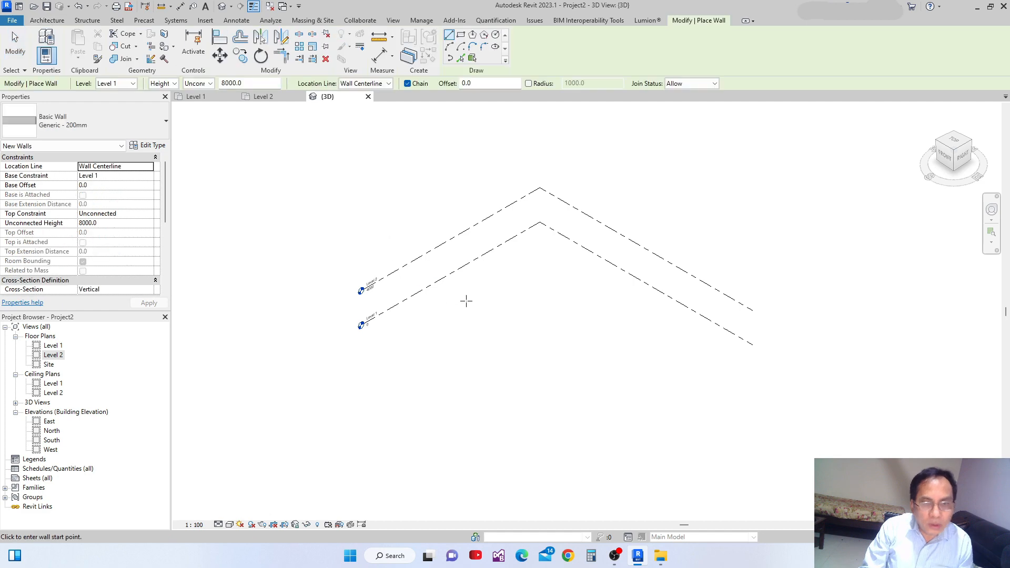
pyautogui.click(444, 352)
pyautogui.click(539, 306)
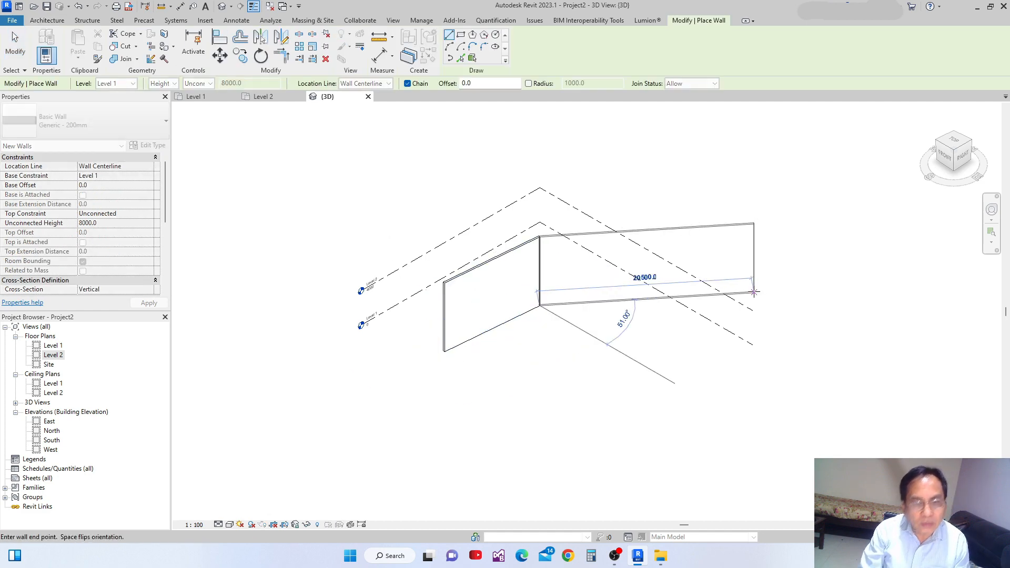
pyautogui.press('Escape')
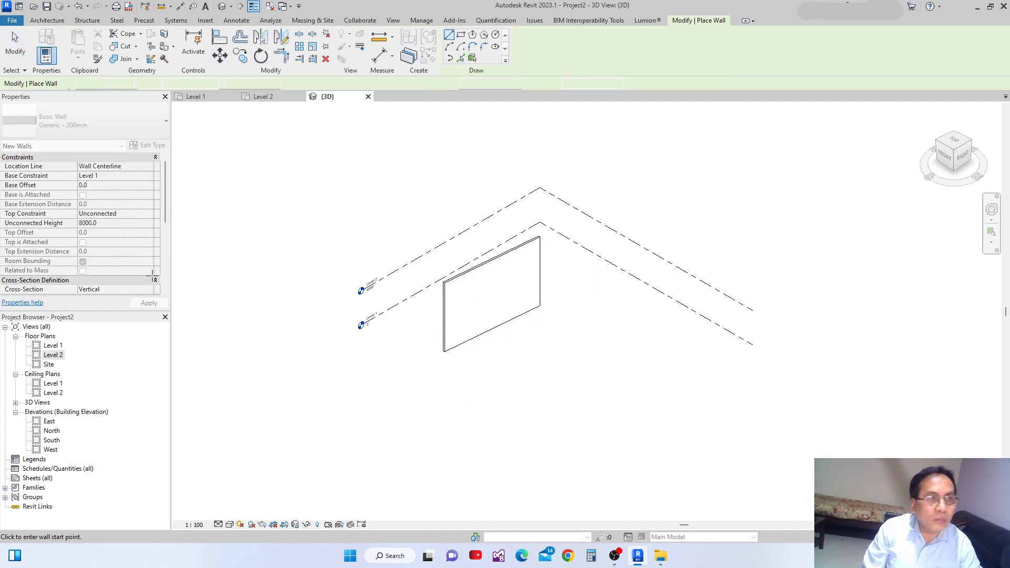
pyautogui.press('Escape')
pyautogui.moveTo(421, 348); pyautogui.dragTo(402, 369, button='middle')
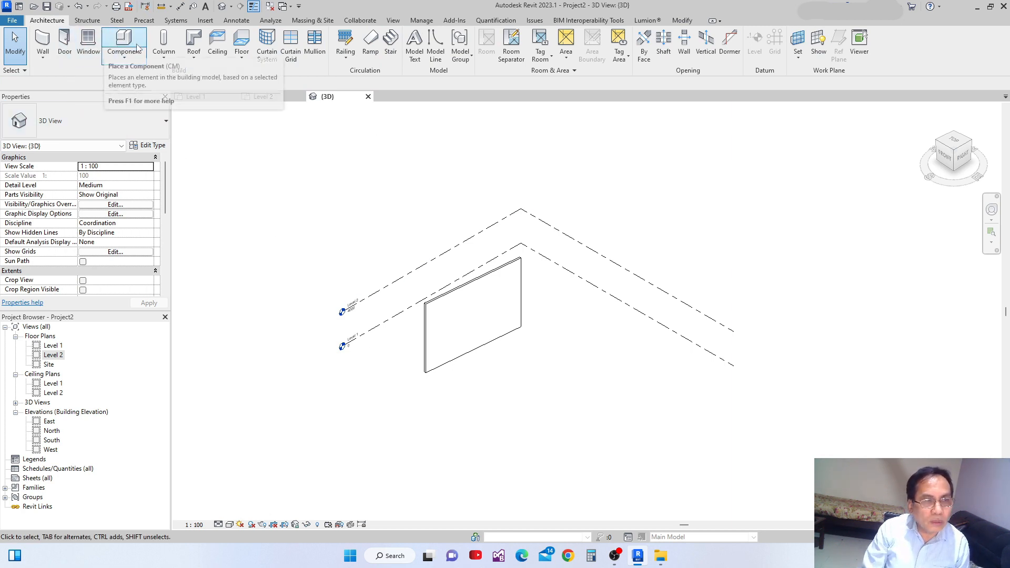
# - Examine the architectural Component options and the Structure, Steel, Precast, Systems and Insert tool sets without starting a command
pyautogui.click(125, 59)
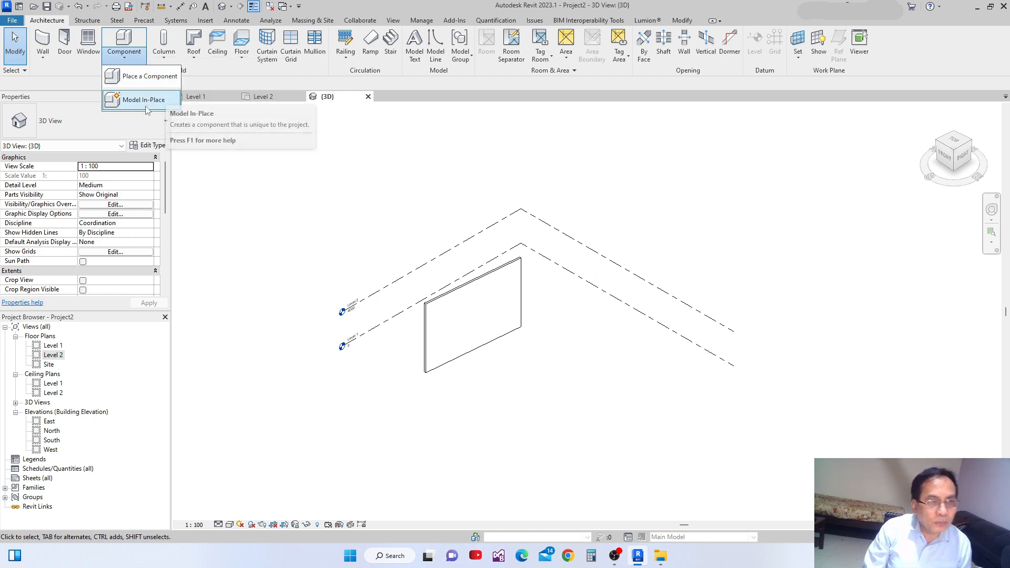
pyautogui.click(184, 83)
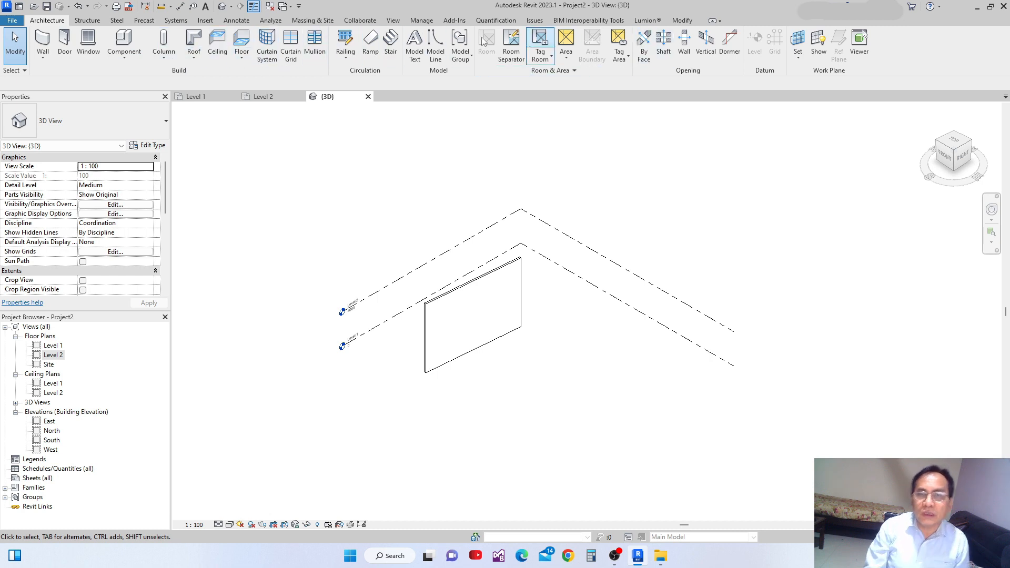
pyautogui.click(87, 21)
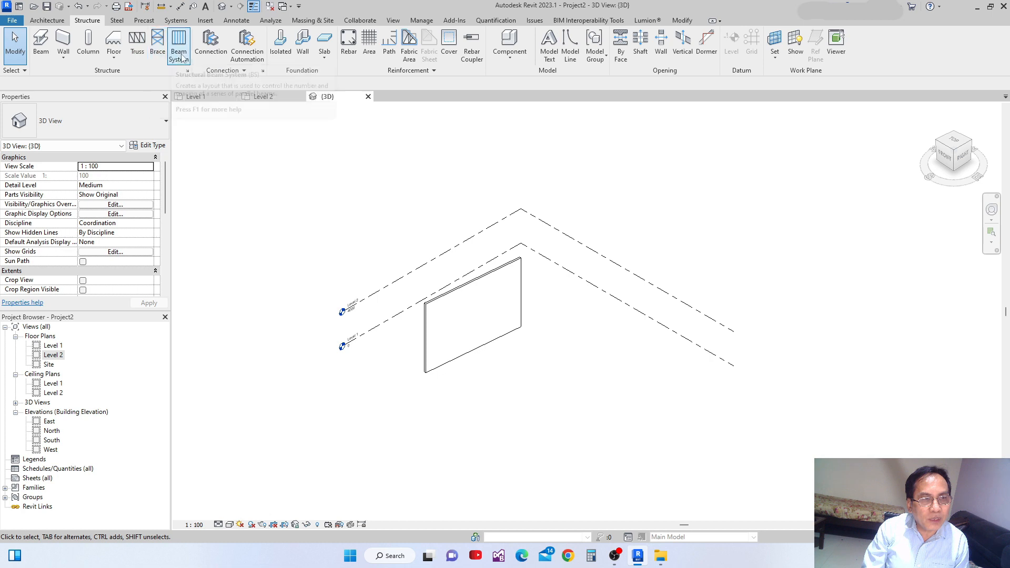
pyautogui.click(117, 20)
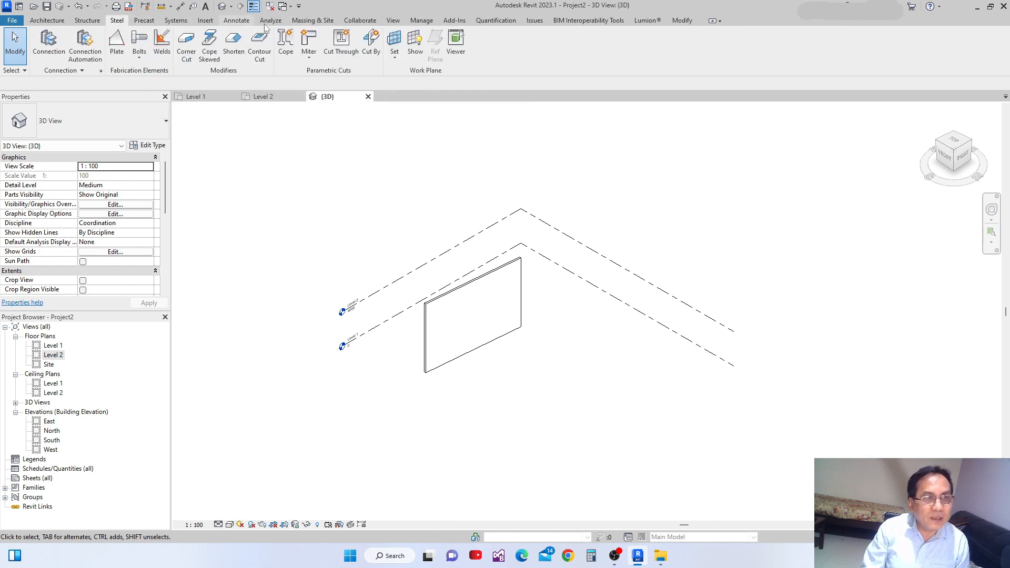
pyautogui.click(147, 21)
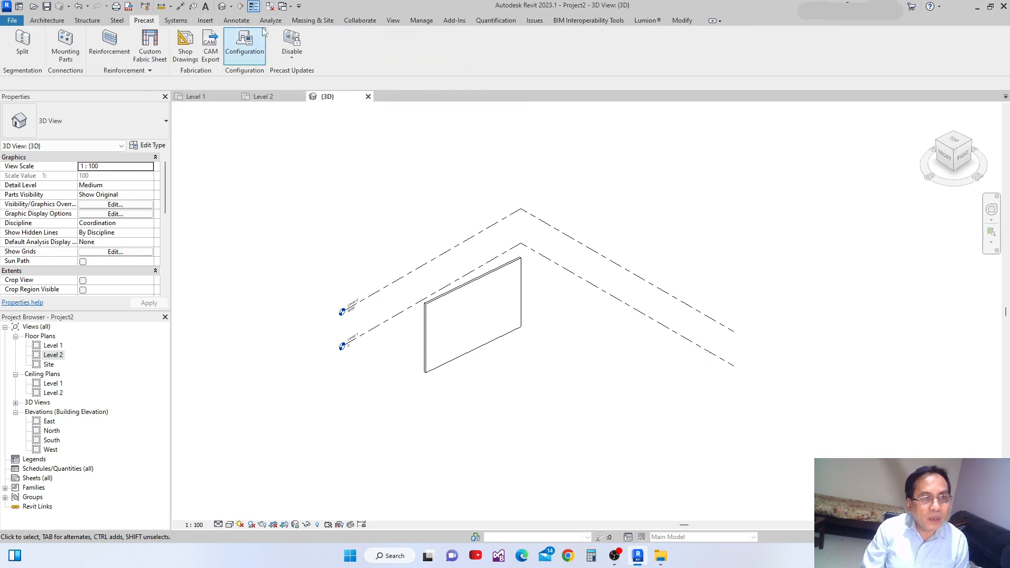
pyautogui.click(176, 21)
pyautogui.click(206, 20)
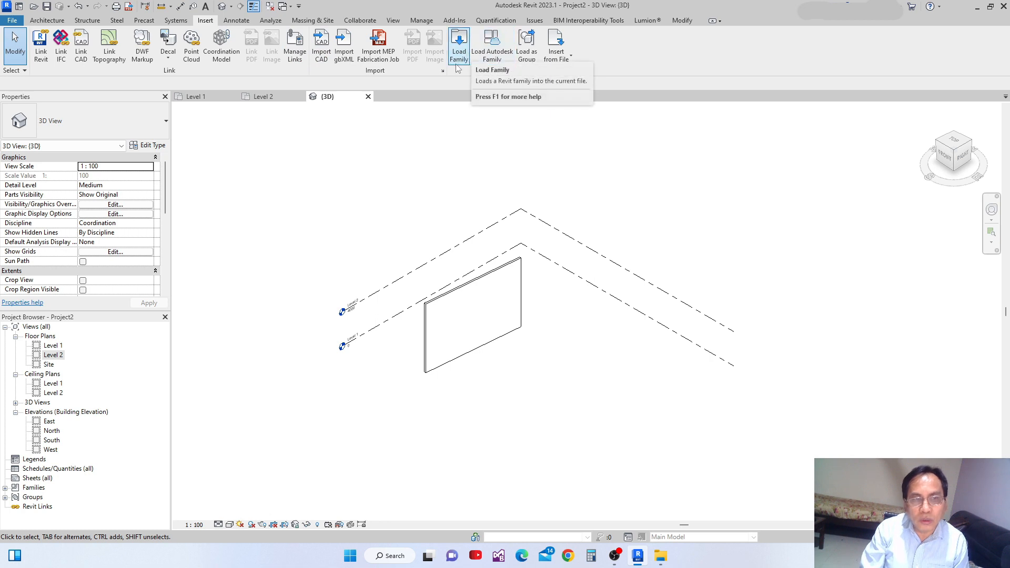
# - Review the annotation tools for dimensions, details, text and tags, including the Detail Group options
pyautogui.click(242, 22)
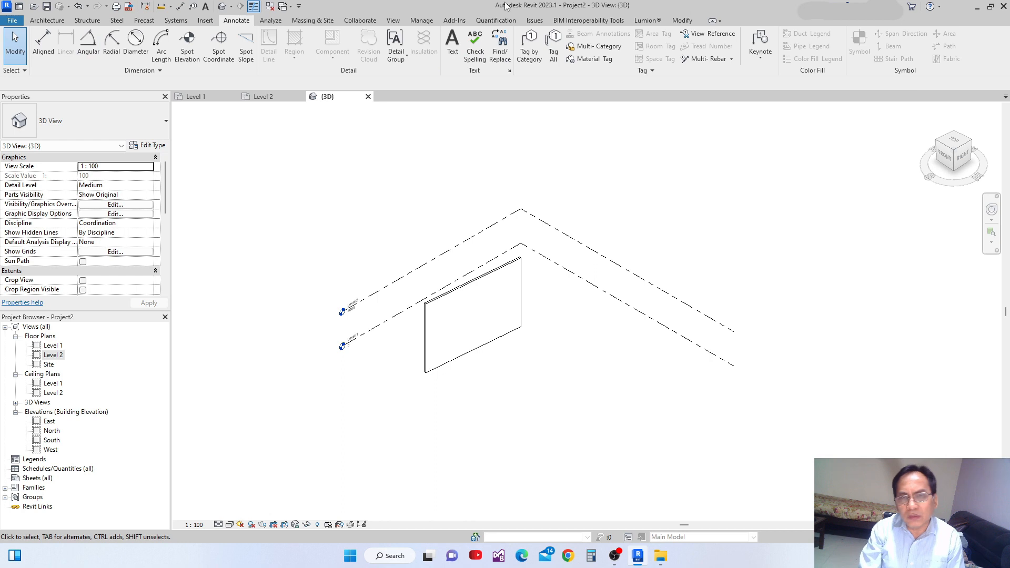
pyautogui.scroll(1, 505, 234)
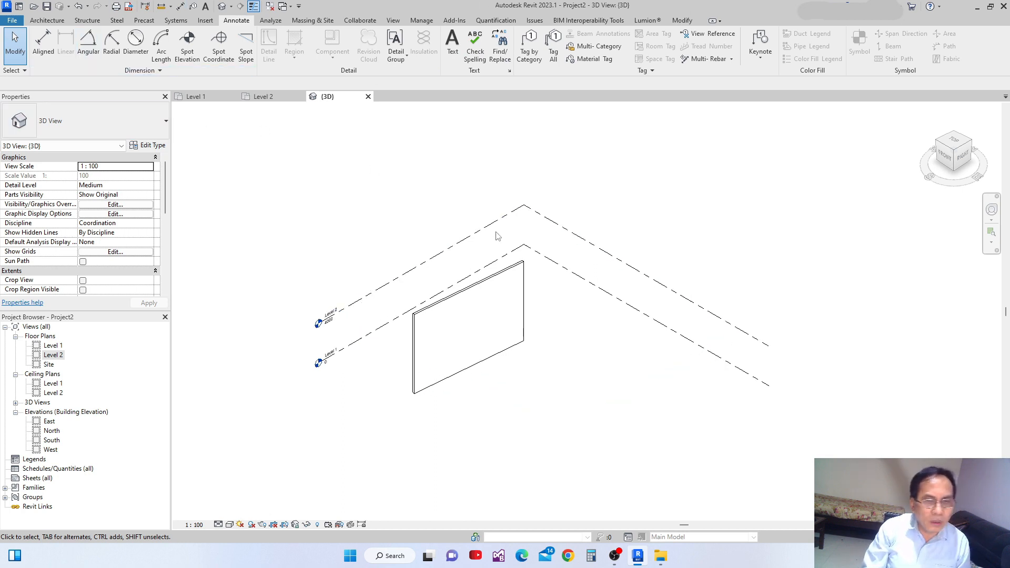
pyautogui.moveTo(467, 227); pyautogui.dragTo(415, 194, button='middle')
pyautogui.moveTo(411, 268); pyautogui.dragTo(421, 306, button='middle')
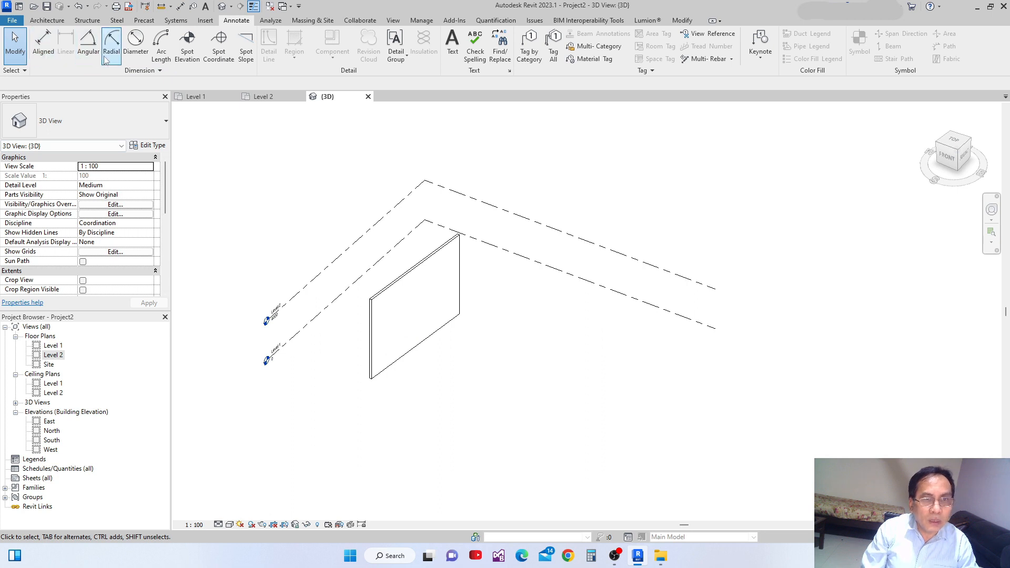
pyautogui.click(409, 60)
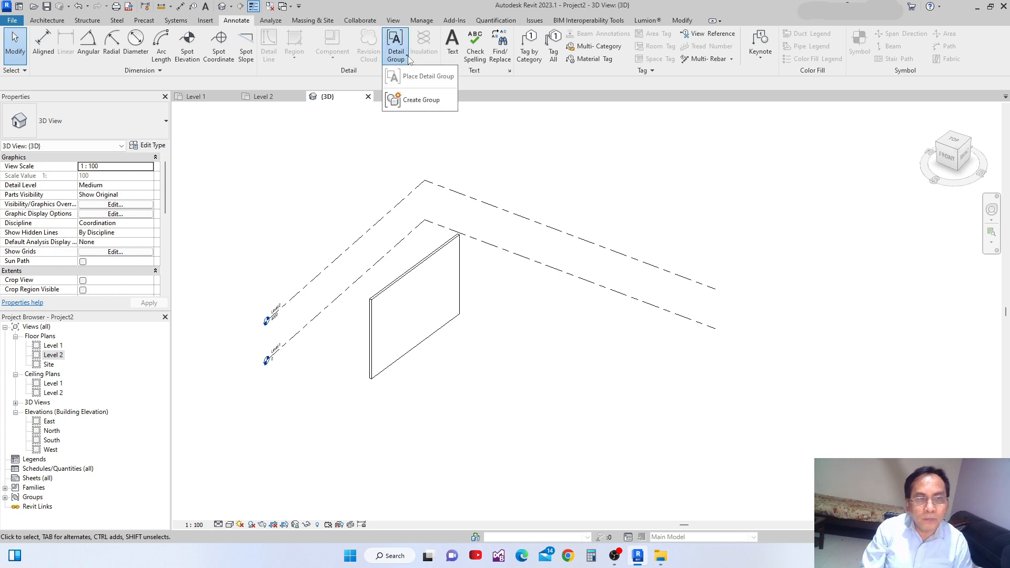
pyautogui.click(590, 150)
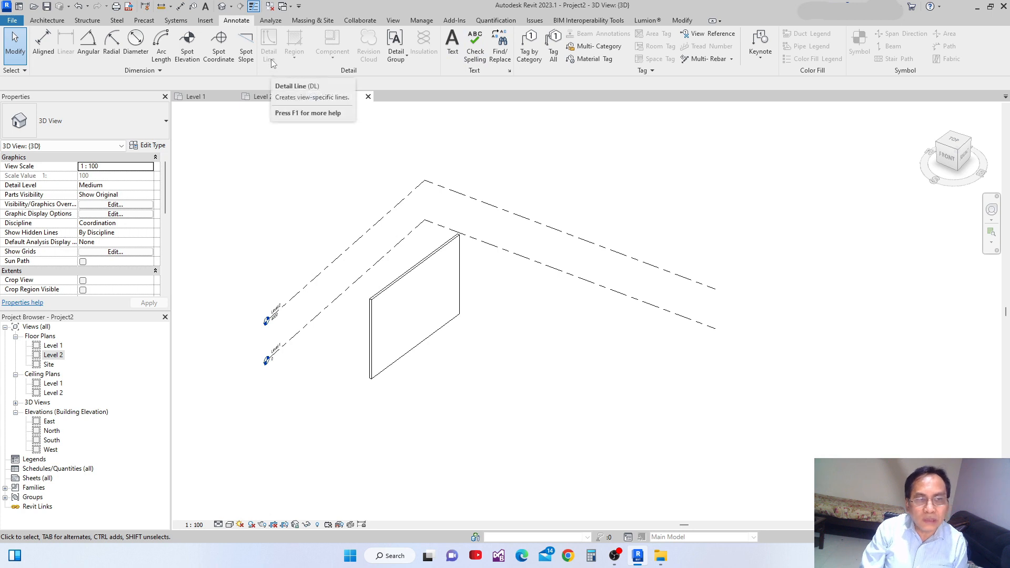
# - Draw a rectangle about 21000 mm wide from thin detail lines around the wall in the Level 1 floor plan
pyautogui.click(203, 99)
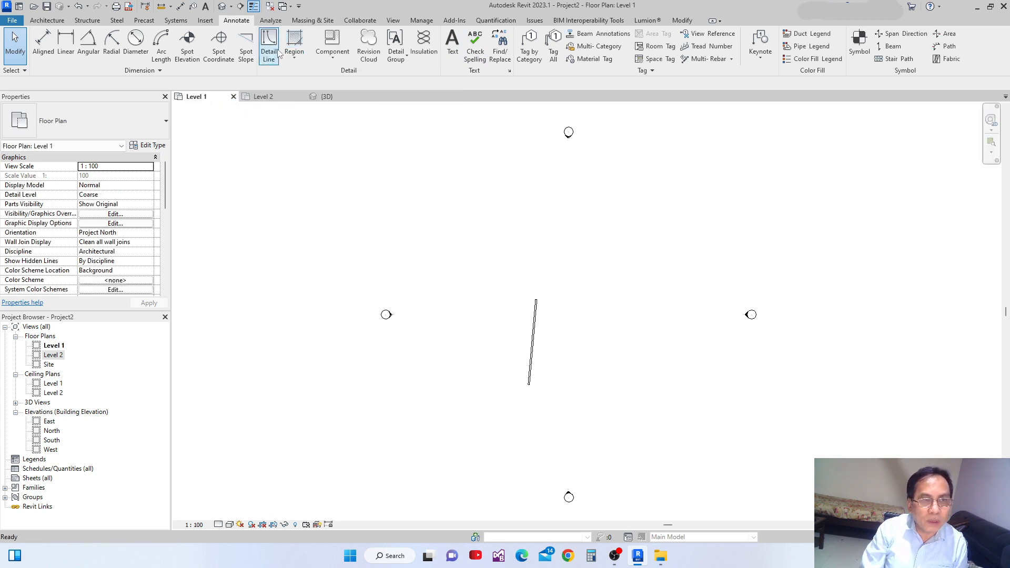
pyautogui.click(274, 57)
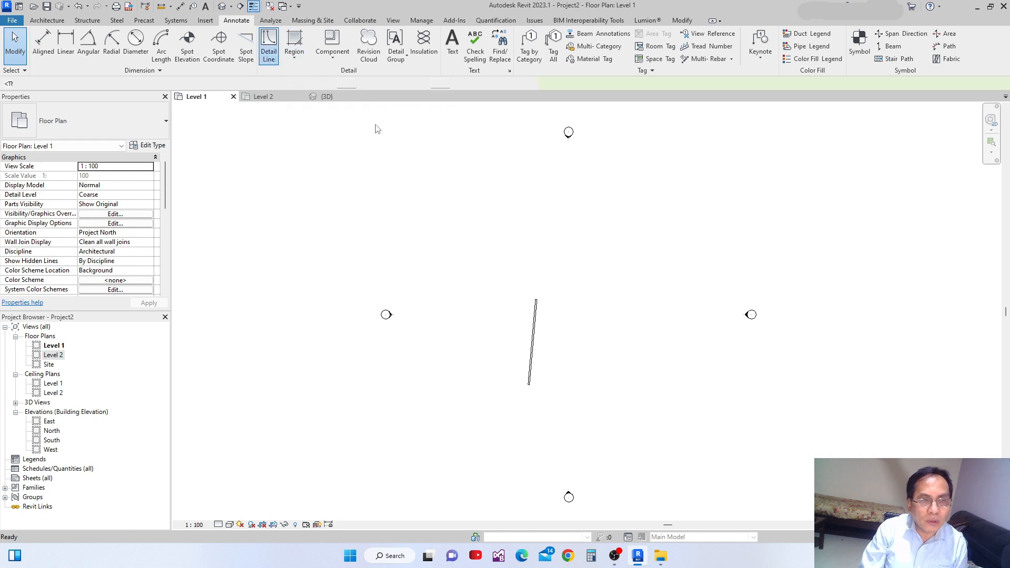
pyautogui.click(454, 246)
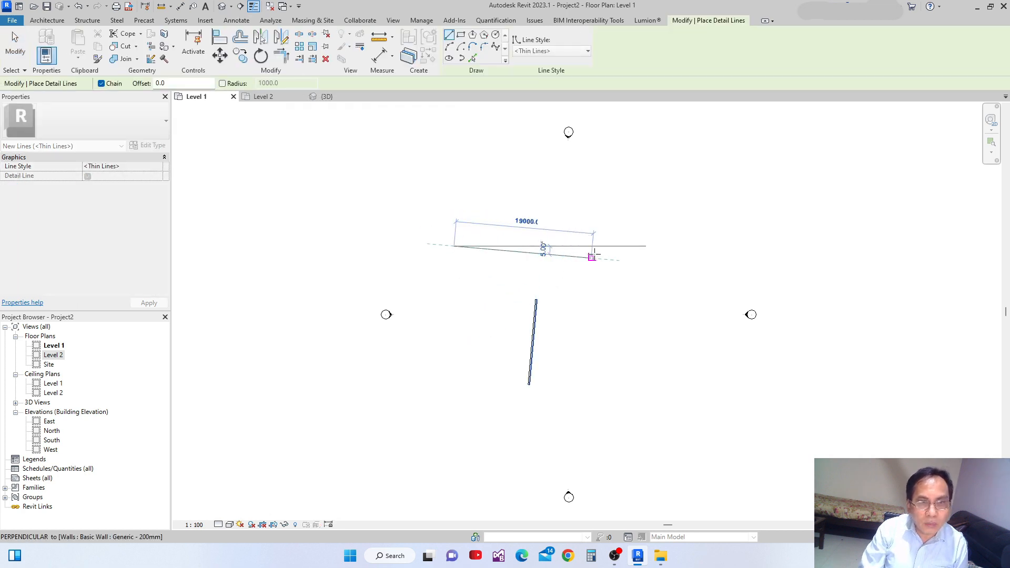
pyautogui.click(614, 245)
pyautogui.click(614, 348)
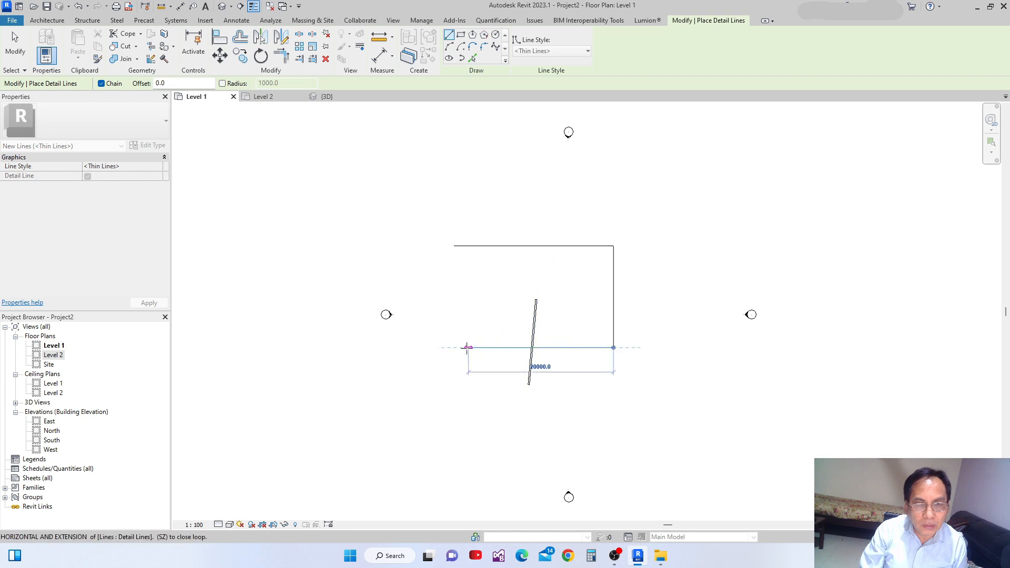
pyautogui.click(461, 347)
pyautogui.click(461, 246)
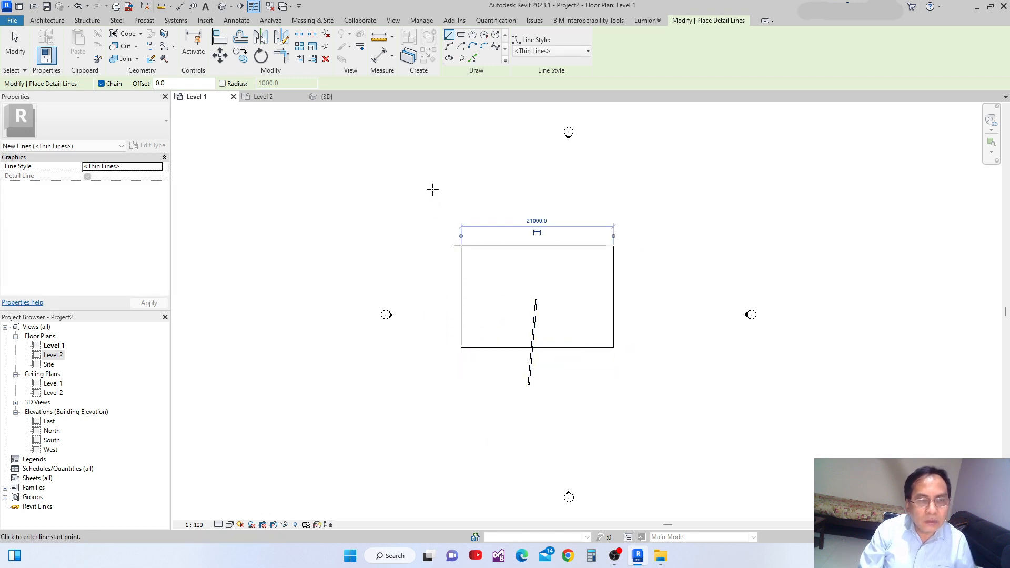
pyautogui.press('Escape')
pyautogui.press('Escape')
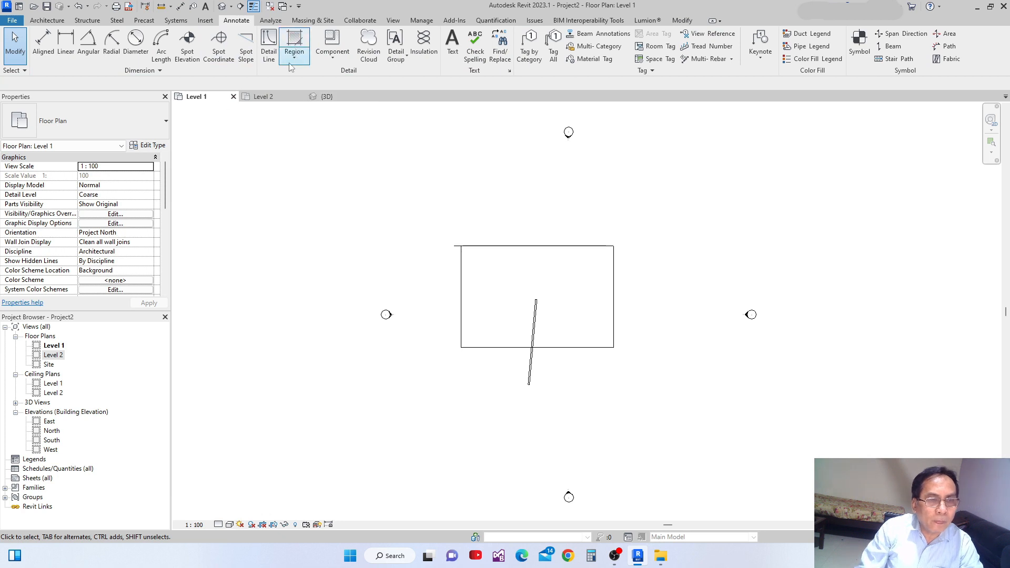
# - Start a filled region and sketch a 10000 by 5000 mm rectangular boundary along the upper edge of the detail-line rectangle
pyautogui.click(294, 57)
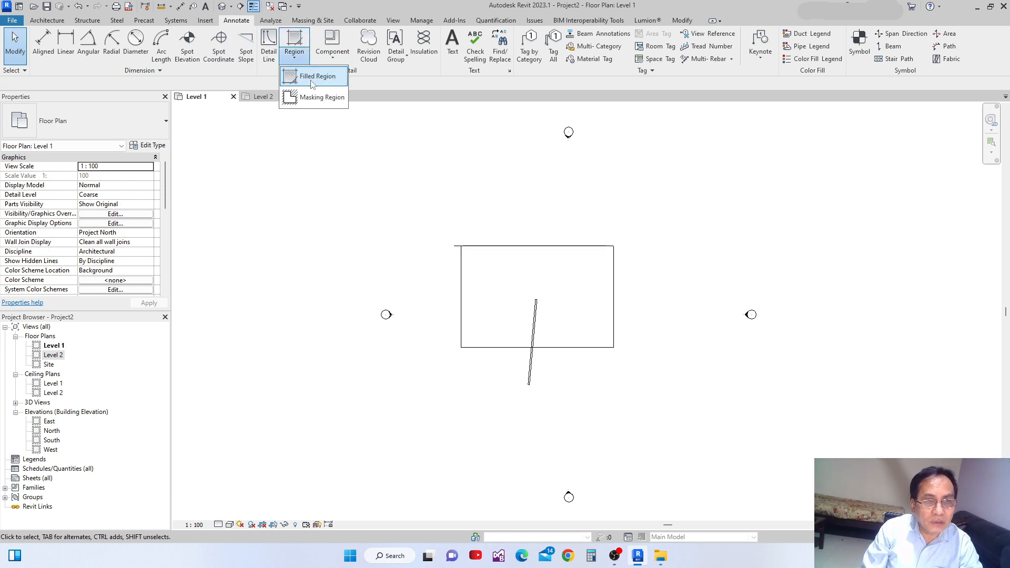
pyautogui.click(316, 77)
pyautogui.click(483, 245)
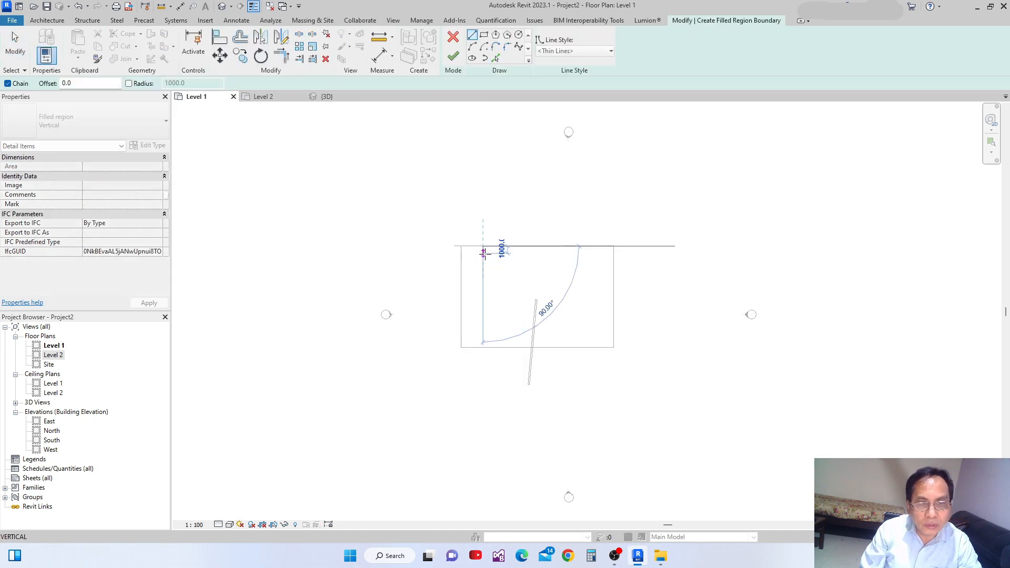
pyautogui.click(484, 35)
pyautogui.click(475, 245)
pyautogui.click(548, 282)
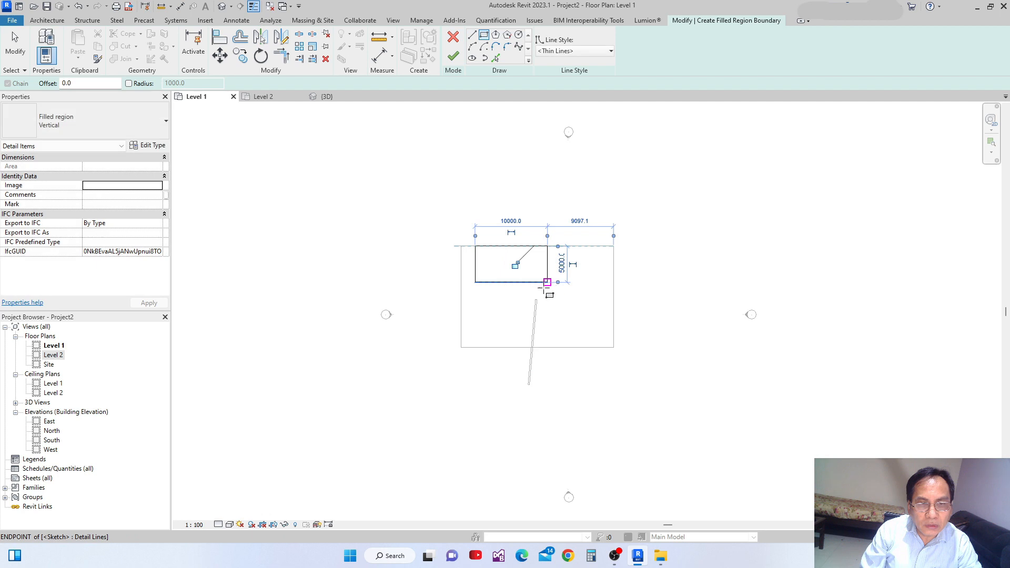
pyautogui.scroll(2, 491, 311)
pyautogui.press('Escape')
# - Select the filled region's four boundary lines together as a chain, and clear the selection
pyautogui.click(503, 267)
pyautogui.click(486, 242)
pyautogui.press('Tab')
pyautogui.click(467, 247)
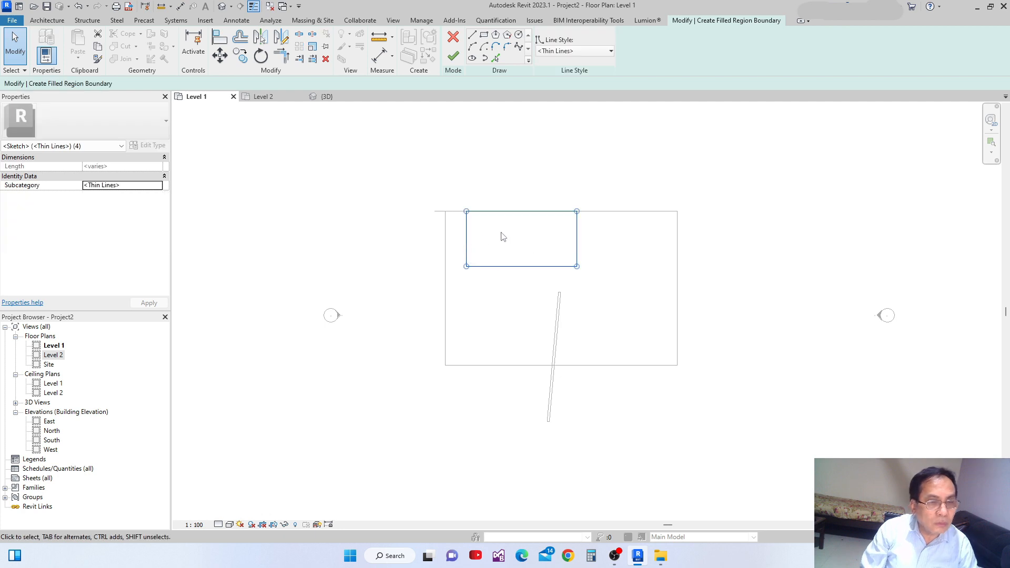
pyautogui.click(477, 235)
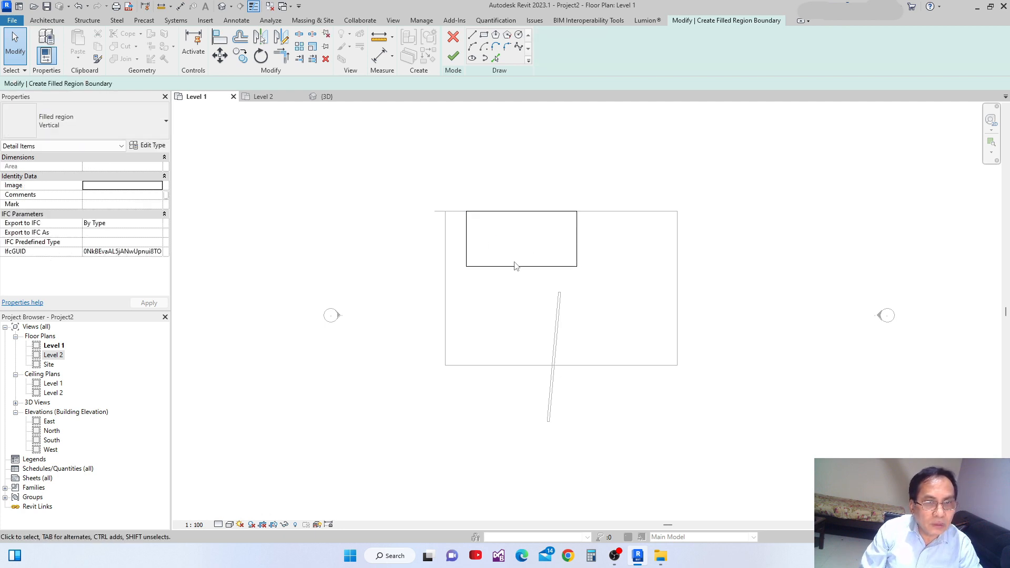
pyautogui.click(497, 267)
pyautogui.click(477, 257)
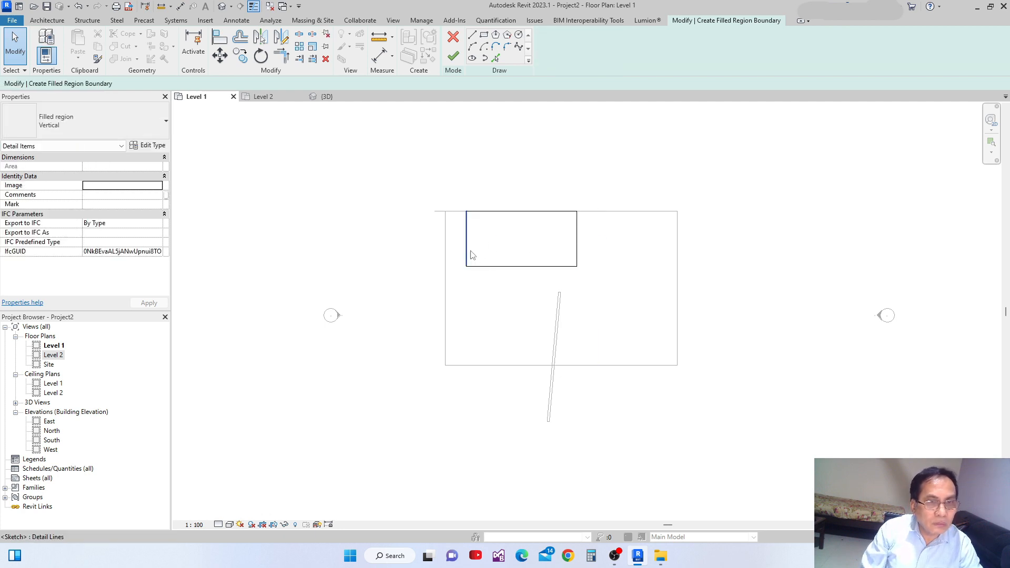
pyautogui.press('Tab')
pyautogui.click(472, 255)
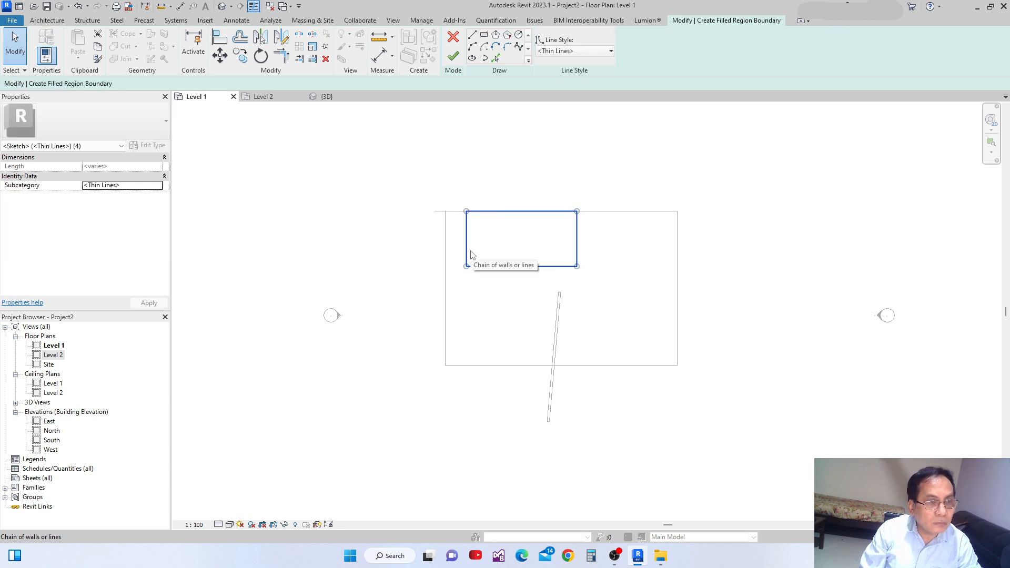
pyautogui.click(411, 235)
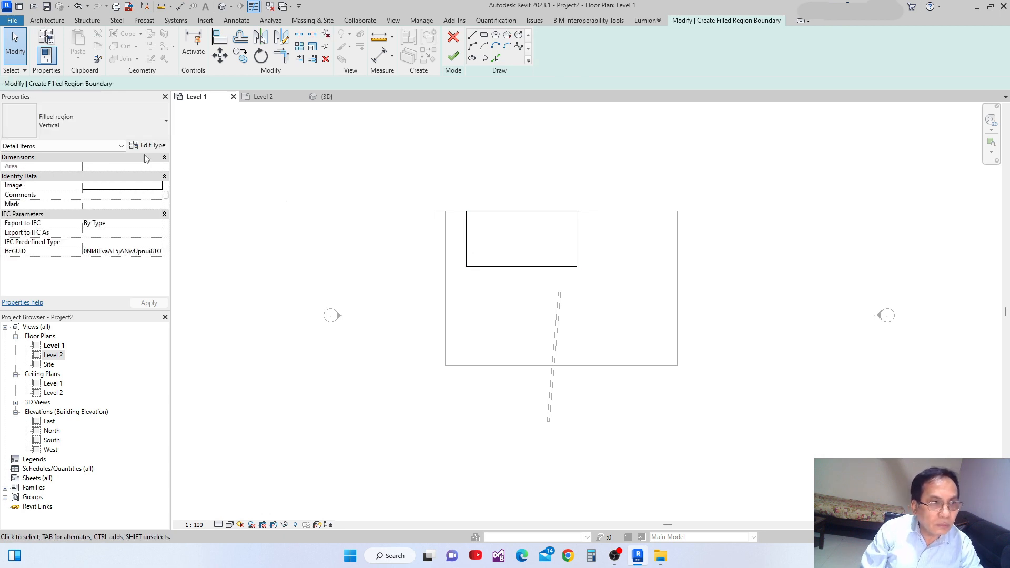
# - Set the filled region type to Solid Black and finish the region boundary
pyautogui.click(156, 123)
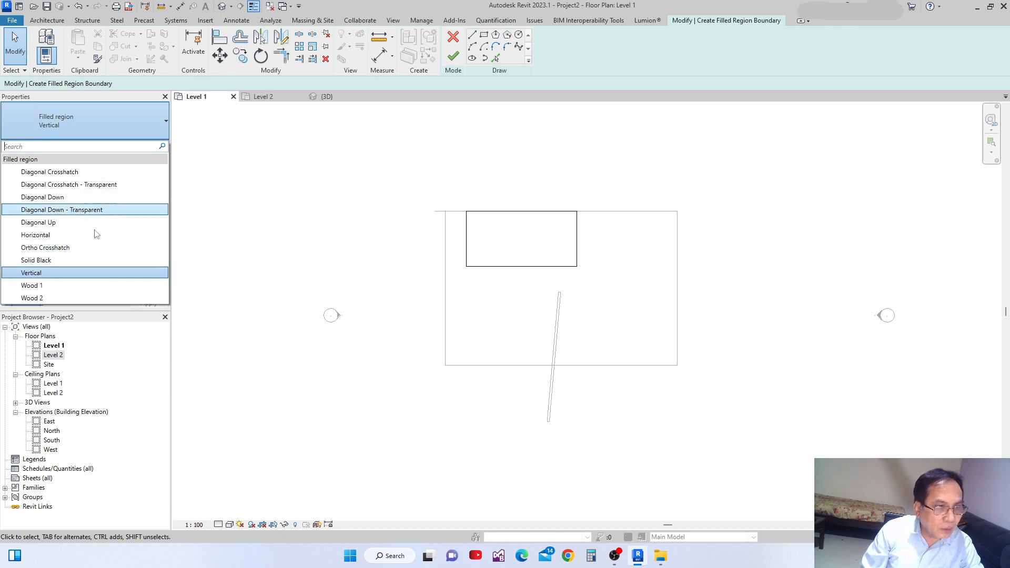
pyautogui.click(85, 260)
pyautogui.scroll(2, 584, 247)
pyautogui.moveTo(581, 243); pyautogui.dragTo(573, 224, button='middle')
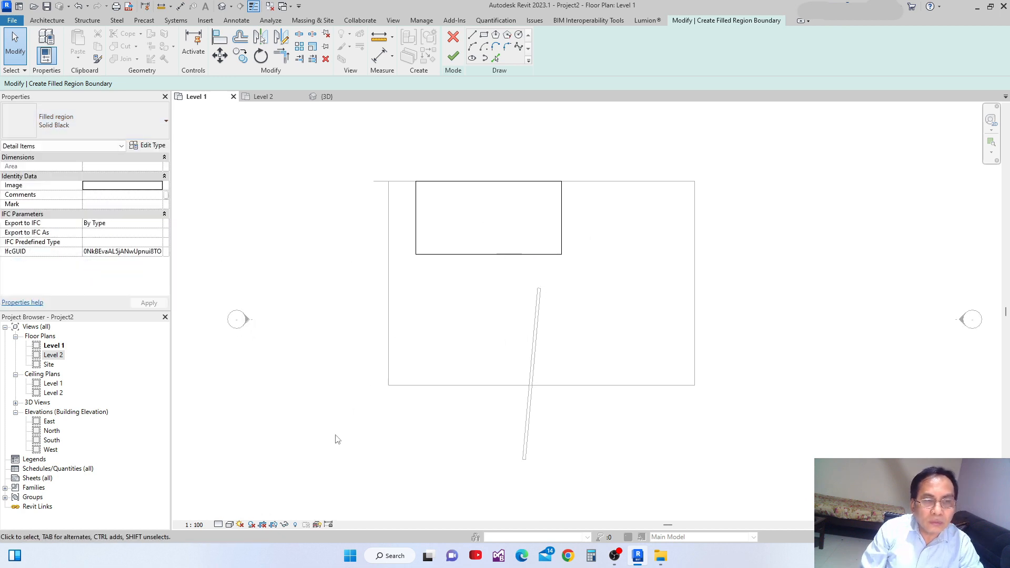
pyautogui.click(453, 56)
pyautogui.click(515, 300)
pyautogui.moveTo(506, 302)
pyautogui.mouseDown(button='middle')
pyautogui.moveTo(498, 327)
pyautogui.moveTo(500, 311)
pyautogui.mouseUp(button='middle')
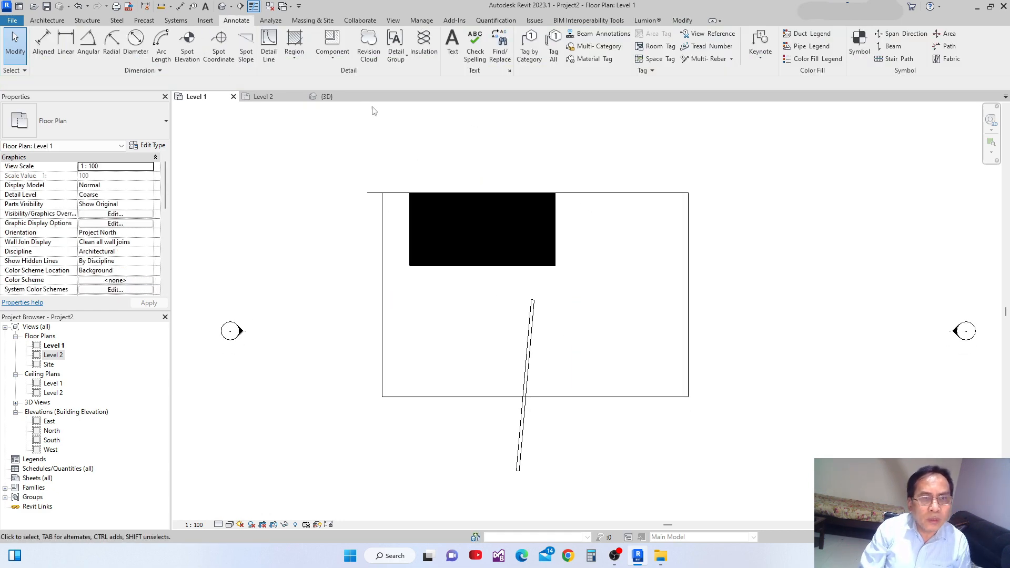
# - Look over the detail component options and the add-in, quantification, issues, BIM interoperability and Lumion tools
pyautogui.click(333, 57)
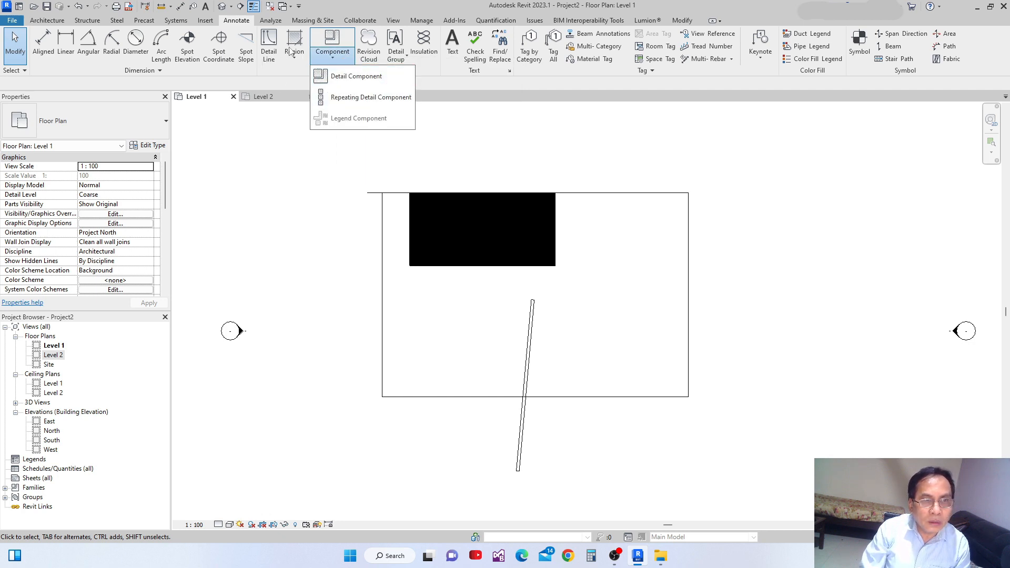
pyautogui.click(280, 155)
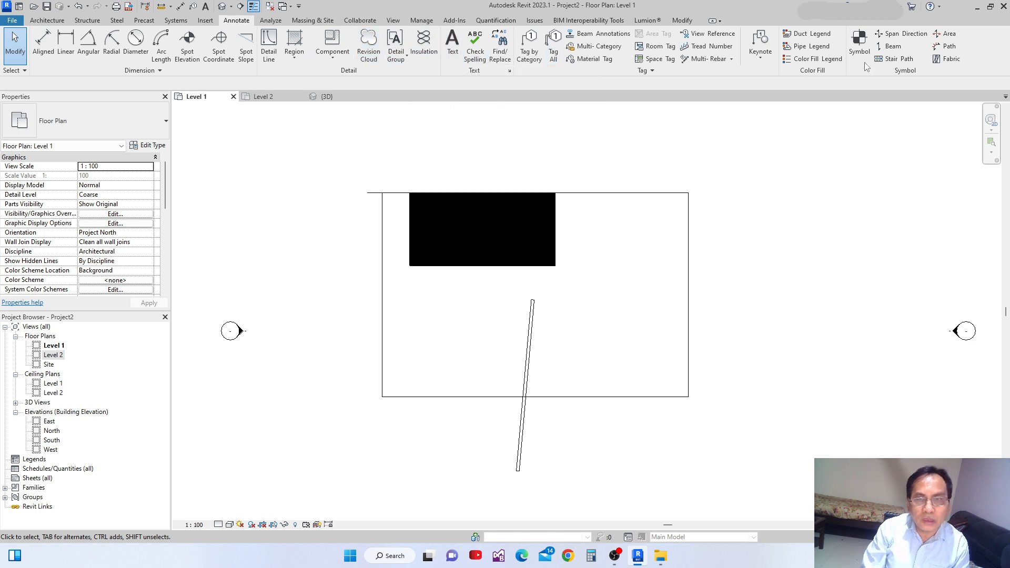
pyautogui.scroll(2, 369, 195)
pyautogui.moveTo(342, 173); pyautogui.dragTo(359, 227)
pyautogui.click(540, 274)
pyautogui.click(325, 142)
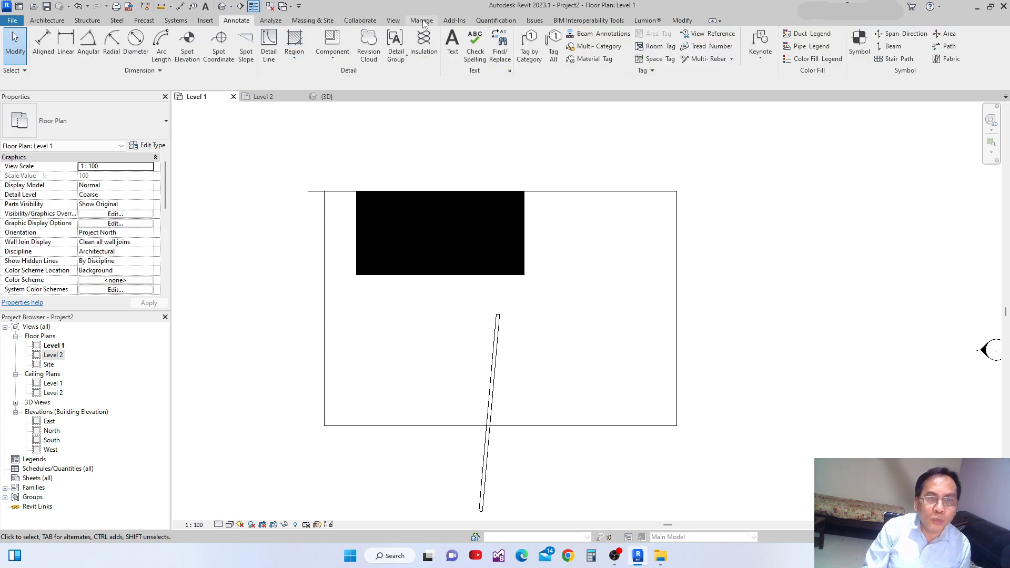
pyautogui.click(456, 21)
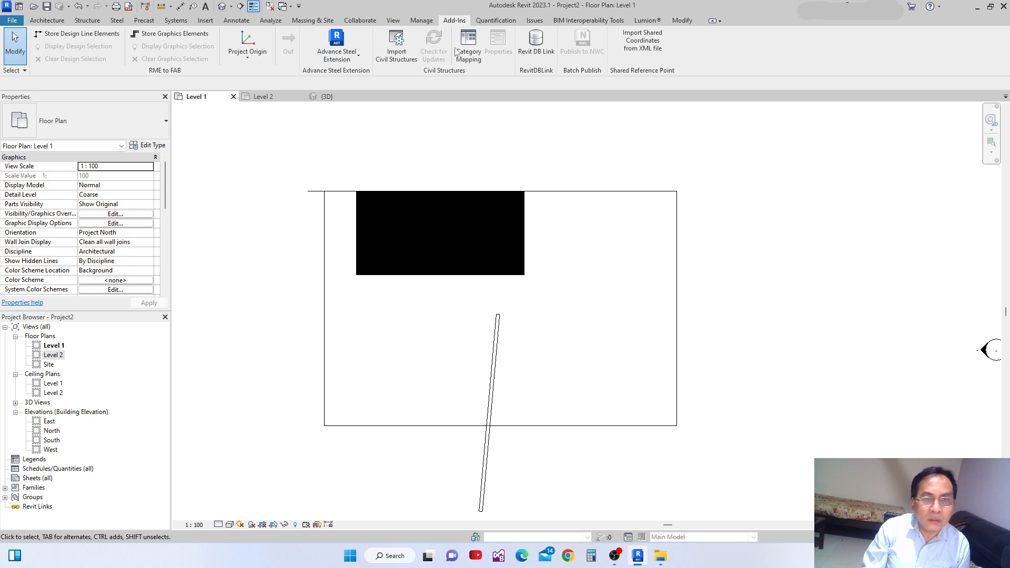
pyautogui.click(507, 21)
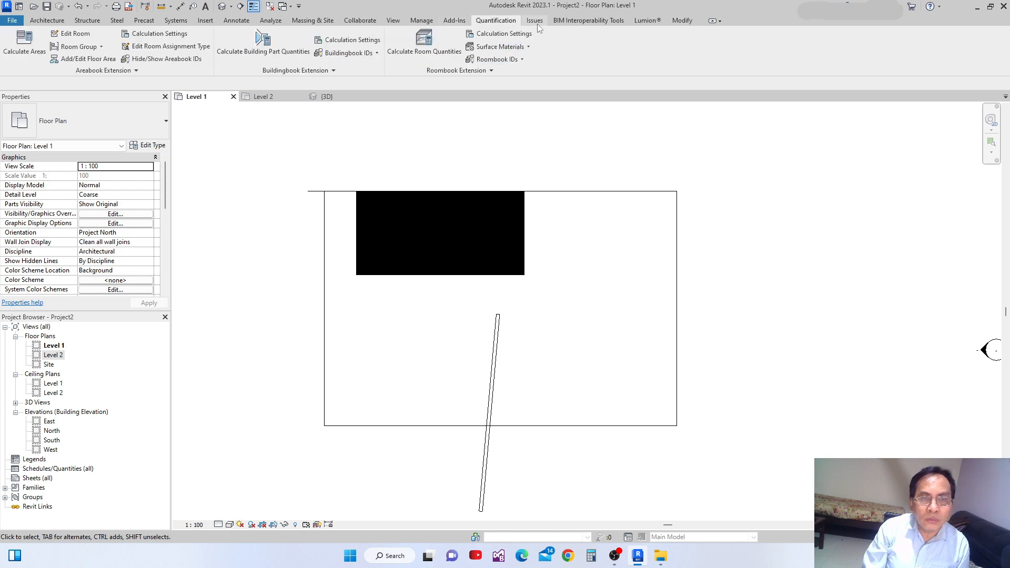
pyautogui.click(536, 22)
pyautogui.click(585, 22)
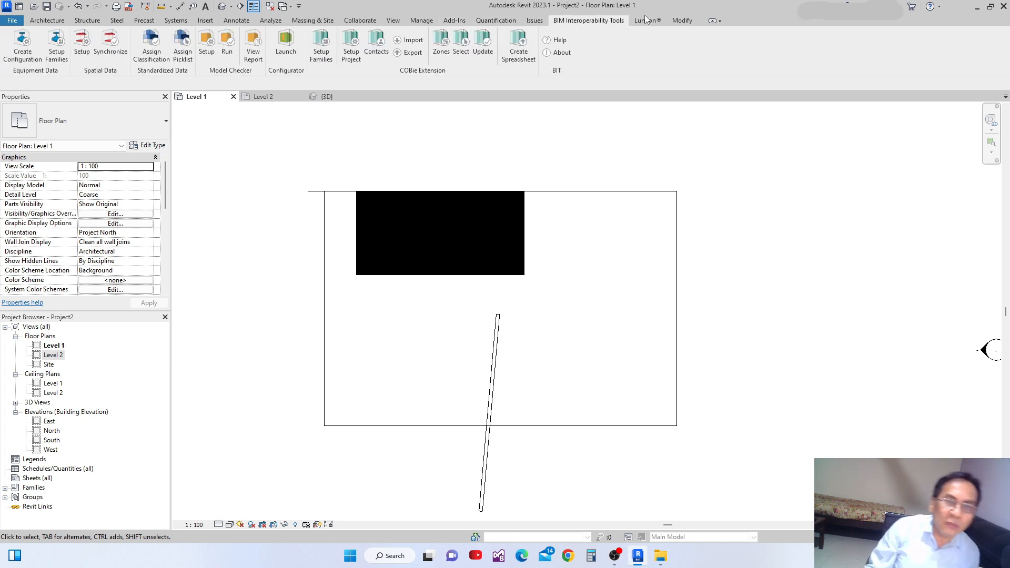
pyautogui.click(646, 21)
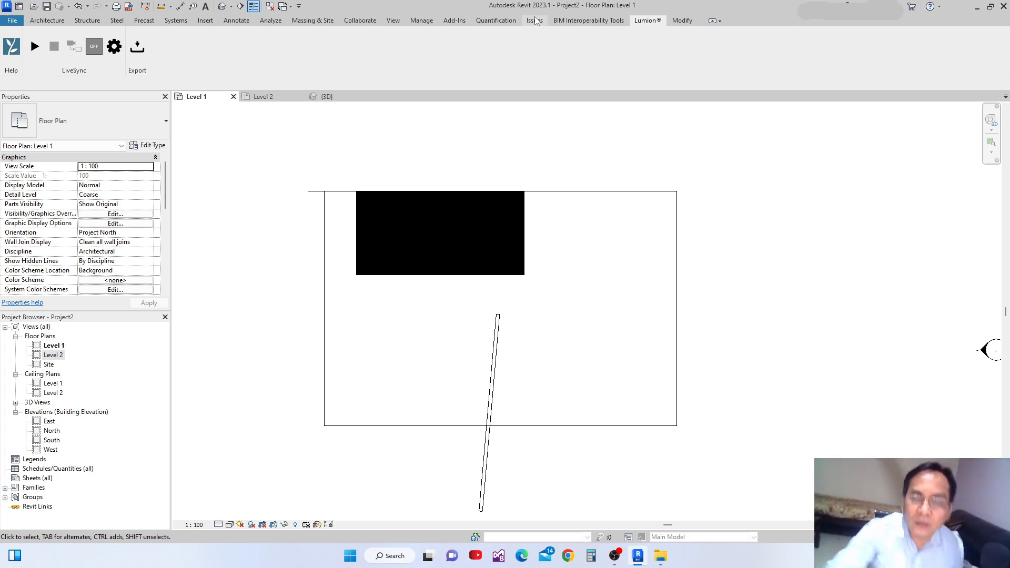
pyautogui.moveTo(361, 276); pyautogui.dragTo(399, 167, button='middle')
pyautogui.moveTo(523, 298); pyautogui.dragTo(465, 261, button='middle')
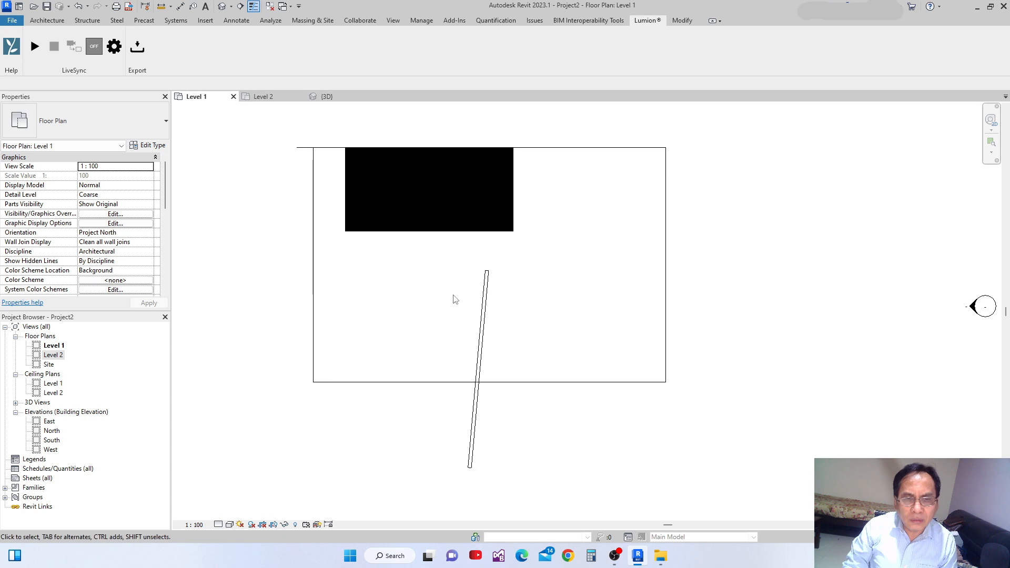
pyautogui.scroll(-2, 464, 306)
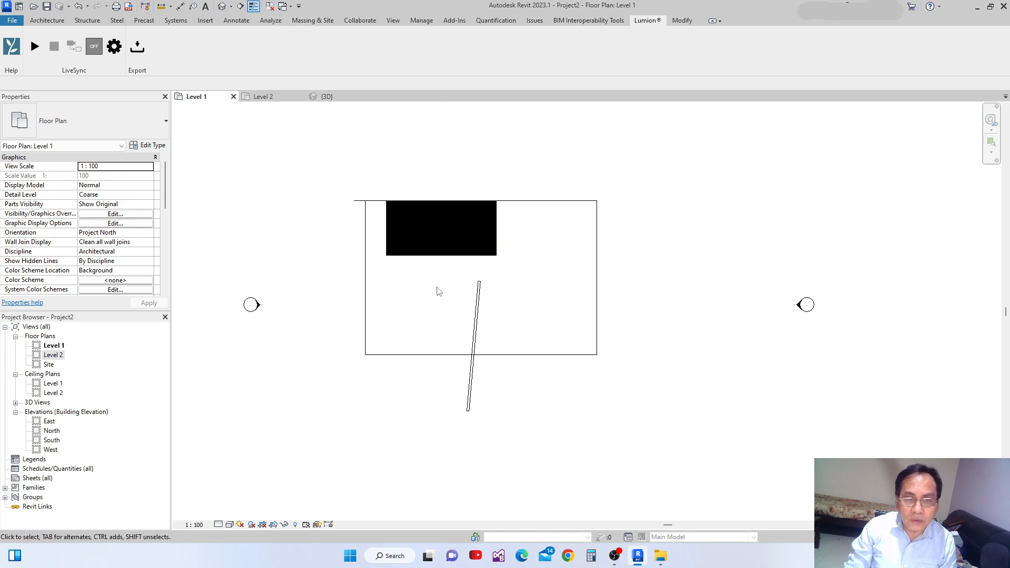
# - Rotate the slanted wall with the Copy option about its upper end, placing the copy at about 143° to the original
pyautogui.click(479, 318)
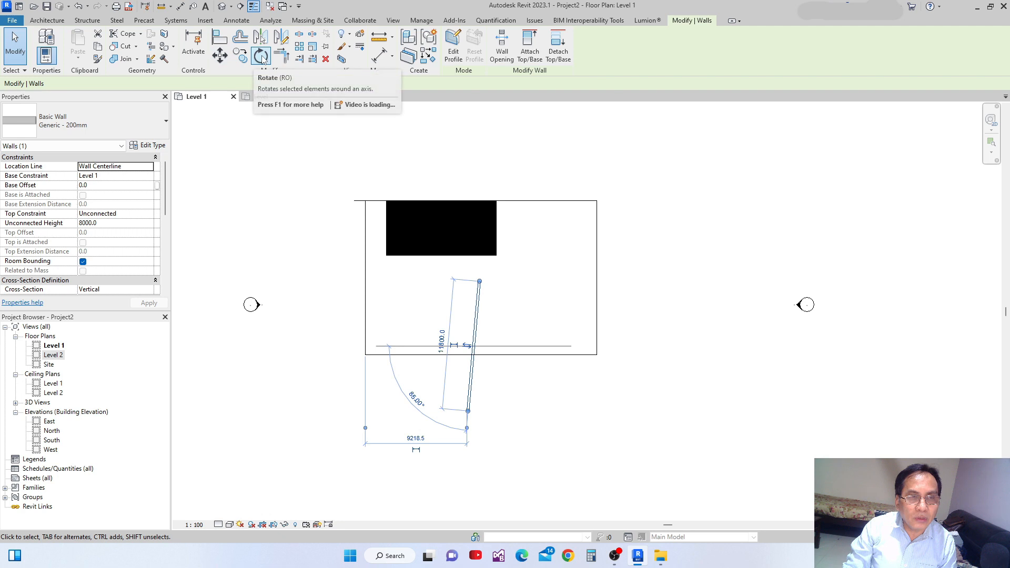
pyautogui.click(261, 56)
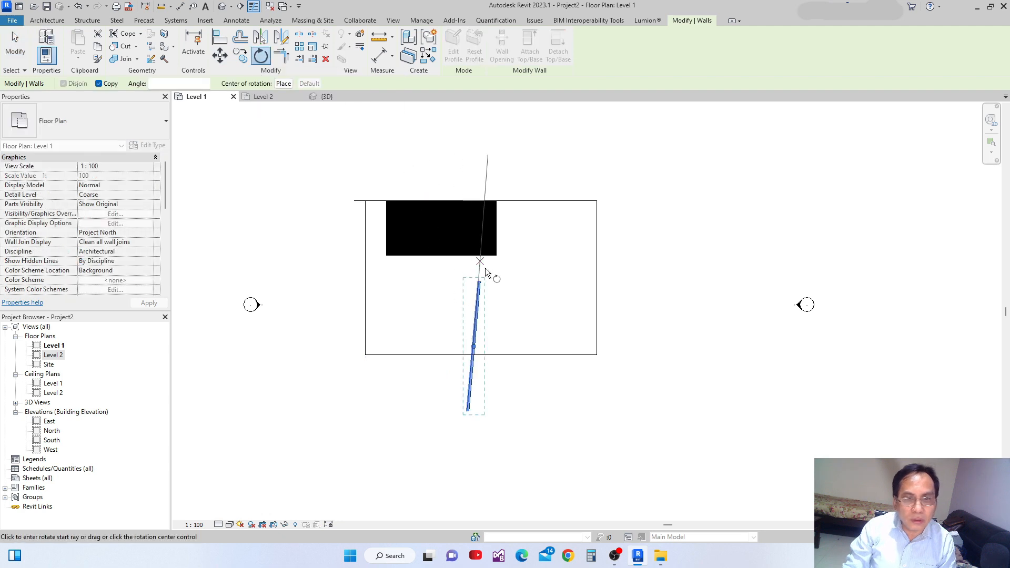
pyautogui.click(284, 85)
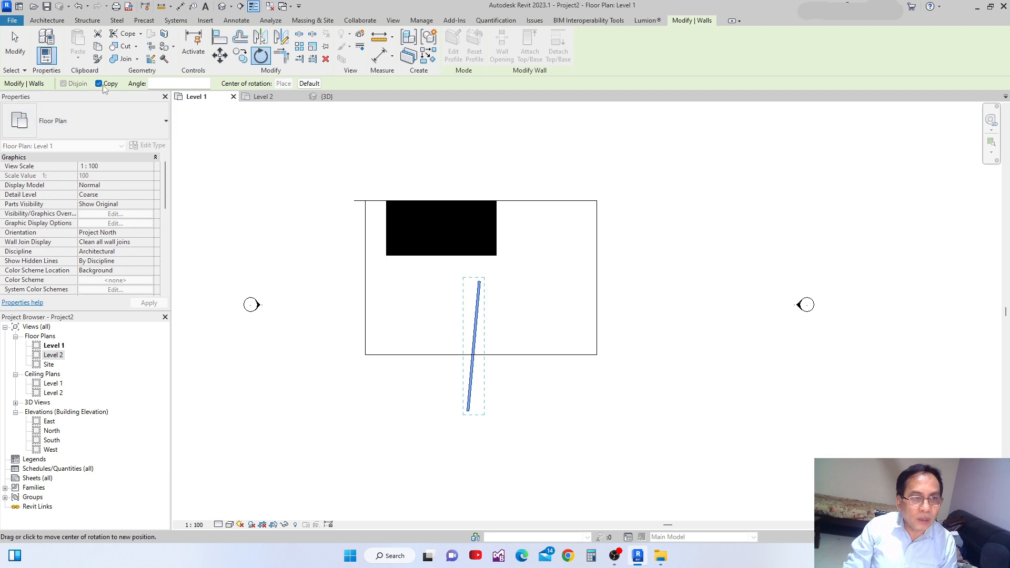
pyautogui.click(479, 282)
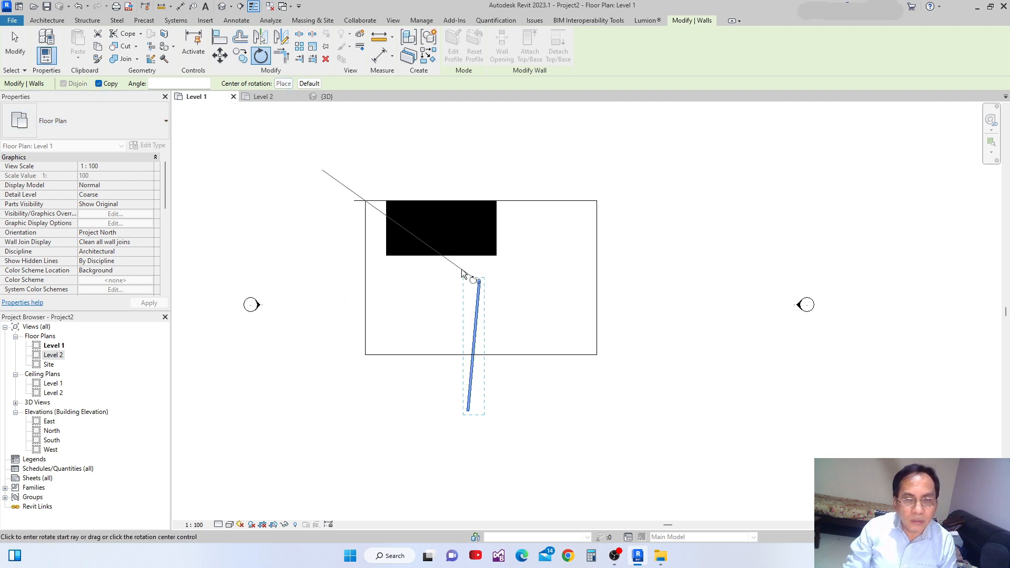
pyautogui.click(99, 84)
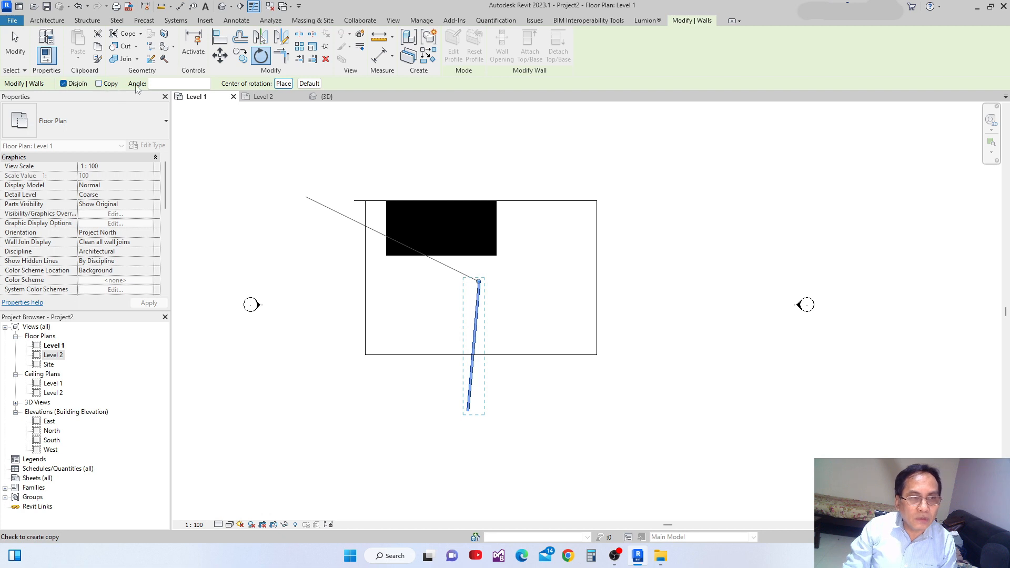
pyautogui.click(102, 85)
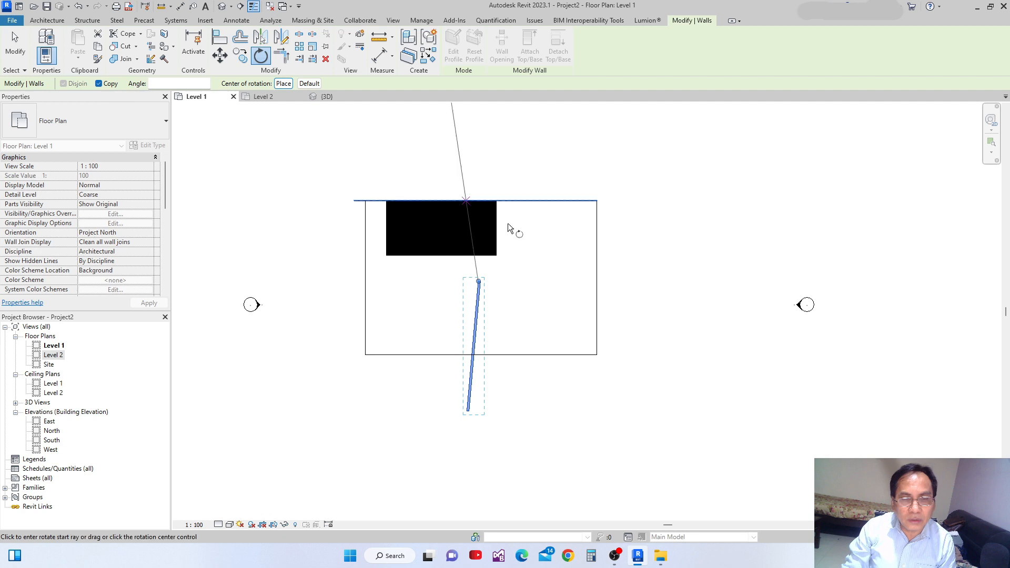
pyautogui.click(573, 284)
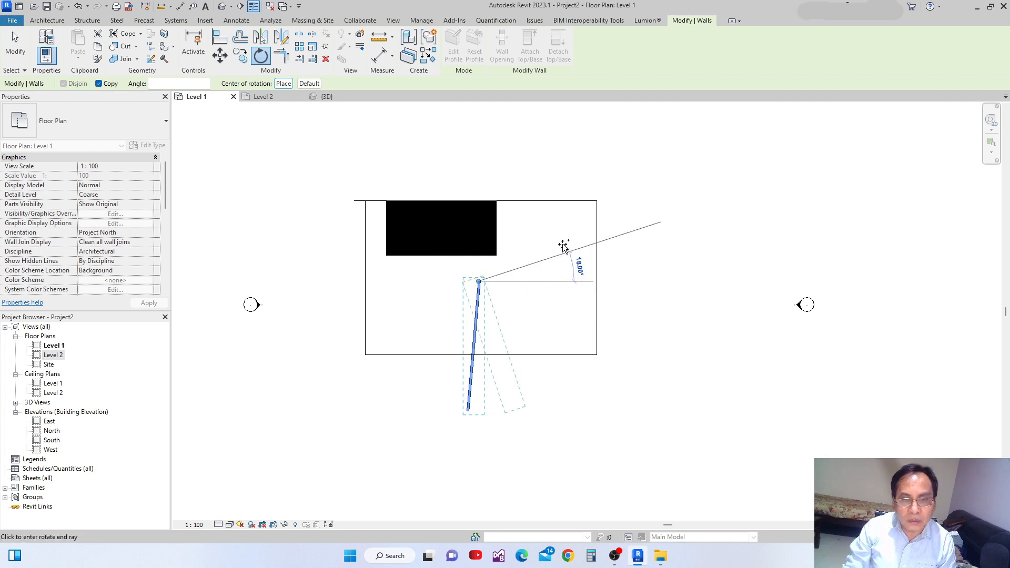
pyautogui.click(450, 189)
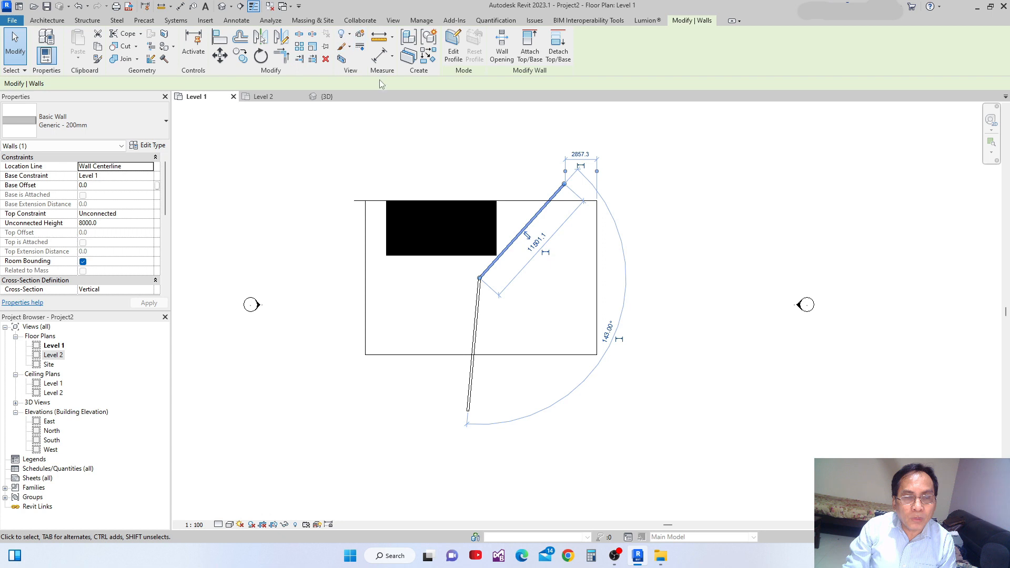
# - Hide the rotated wall copy as an element in the Level 1 view
pyautogui.click(350, 35)
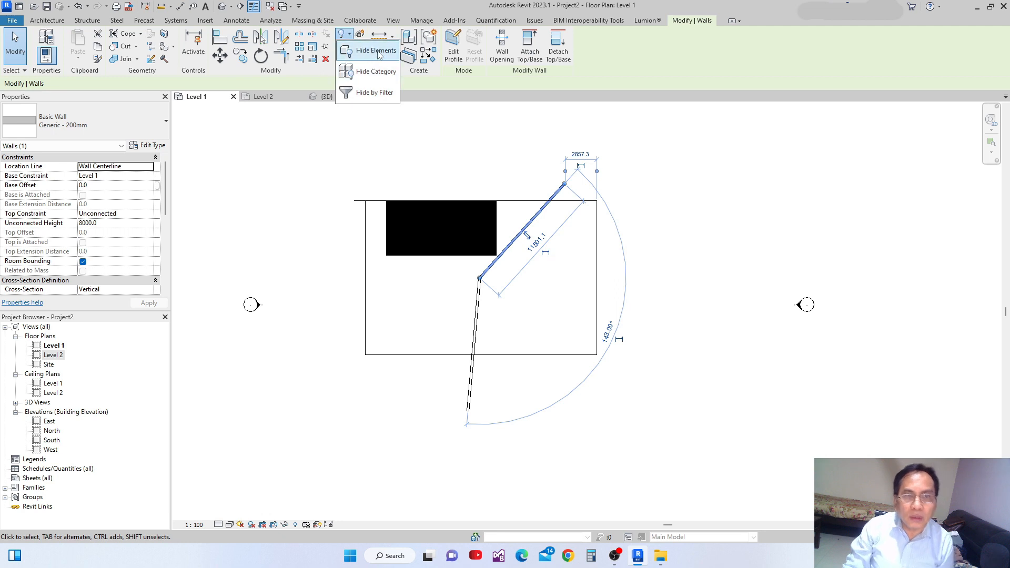
pyautogui.click(368, 71)
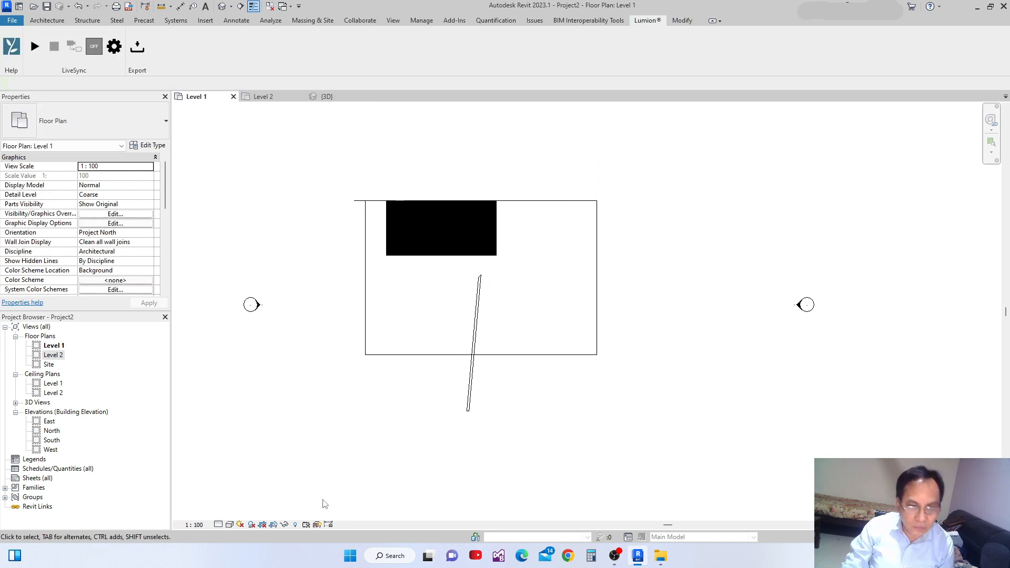
# - Reveal the hidden elements, unhide the rotated wall copy by element, and leave the reveal mode
pyautogui.click(296, 525)
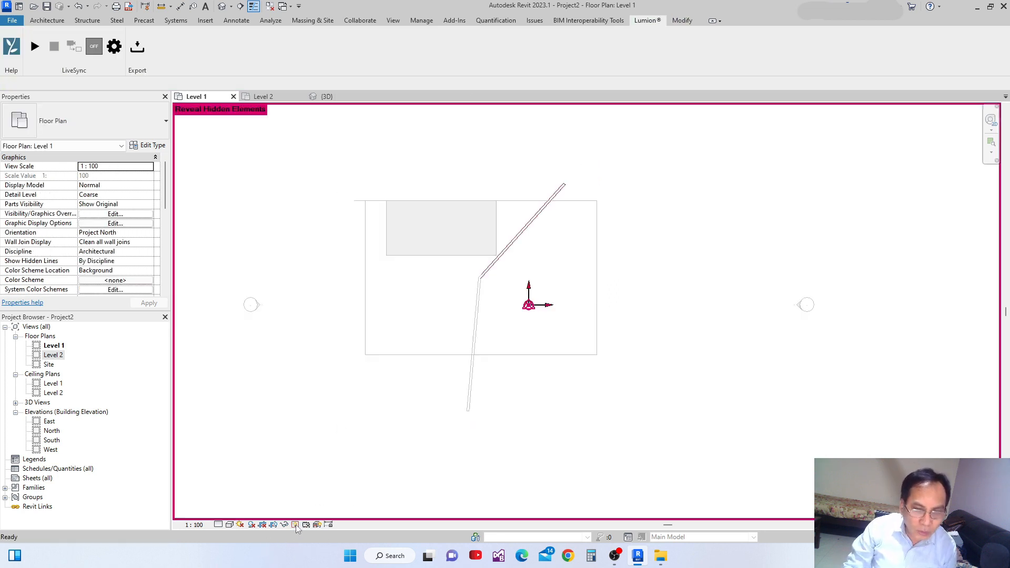
pyautogui.rightClick(530, 228)
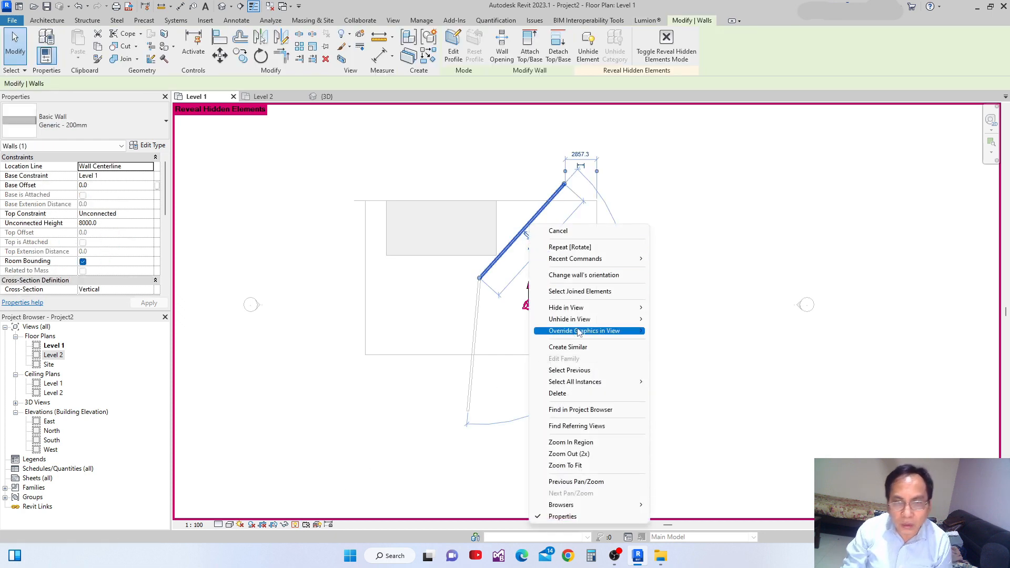
pyautogui.moveTo(603, 319)
pyautogui.click(682, 319)
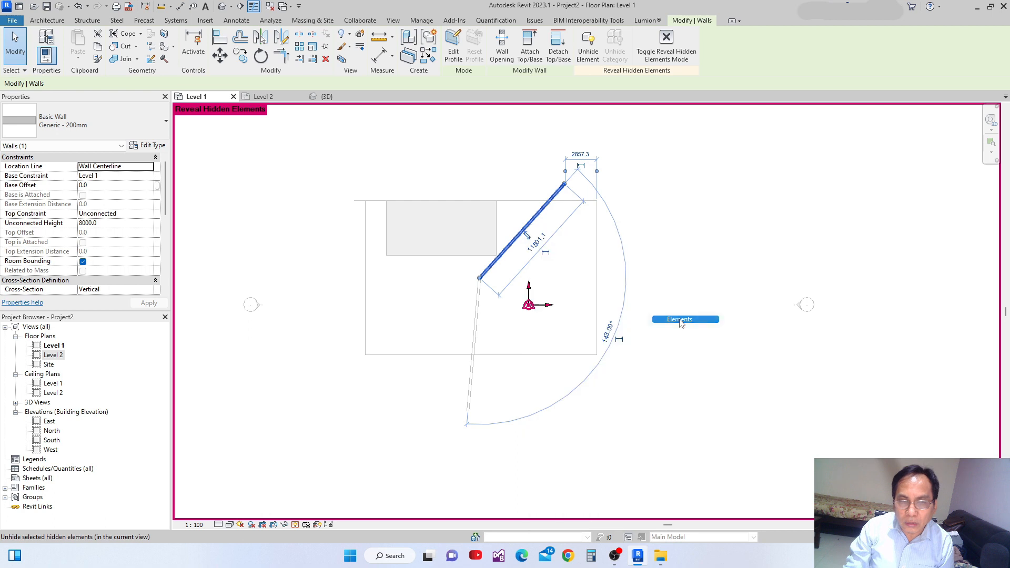
pyautogui.click(295, 525)
pyautogui.click(47, 20)
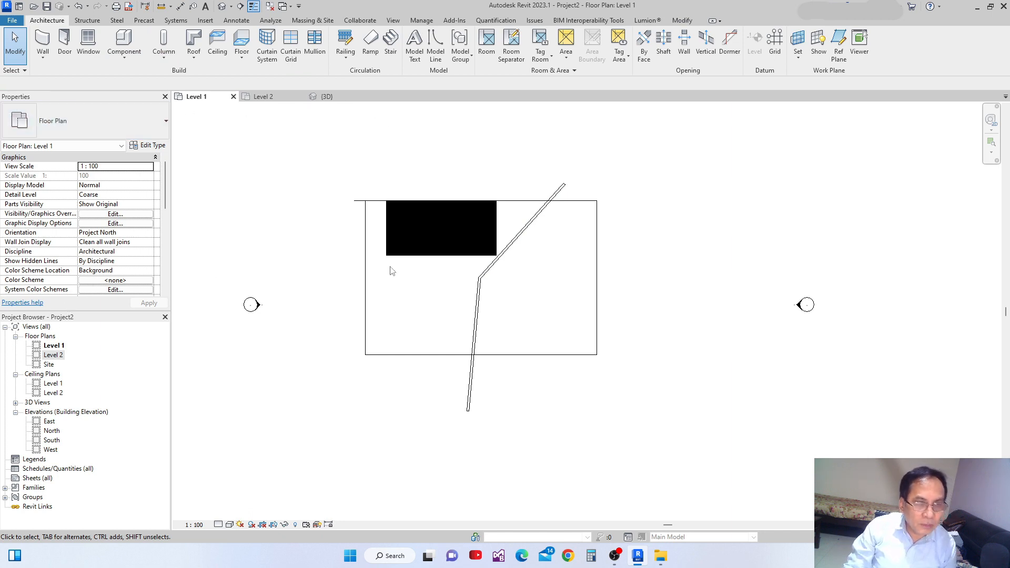
pyautogui.moveTo(391, 271); pyautogui.dragTo(406, 250, button='middle')
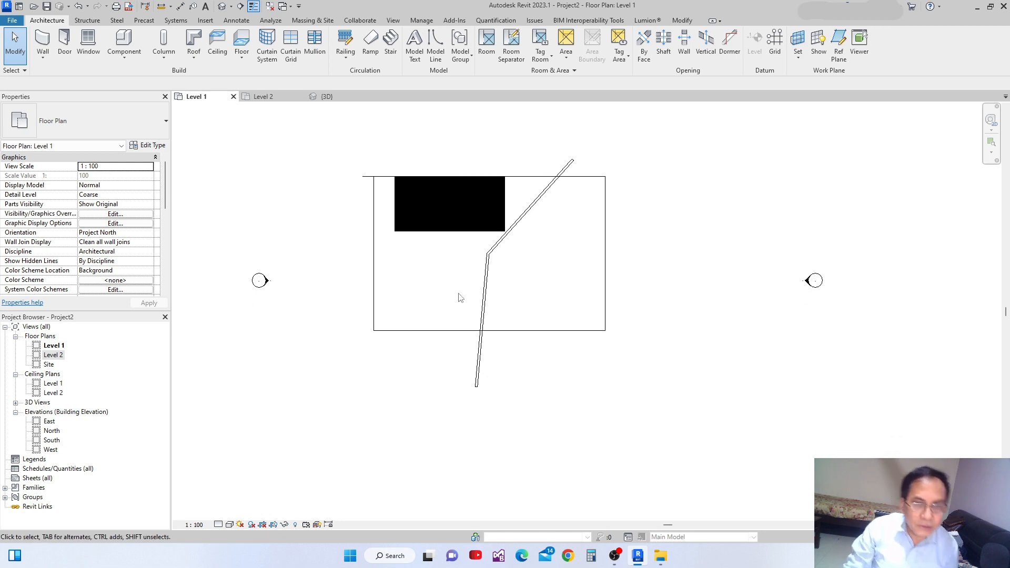
pyautogui.moveTo(460, 295); pyautogui.dragTo(451, 267, button='middle')
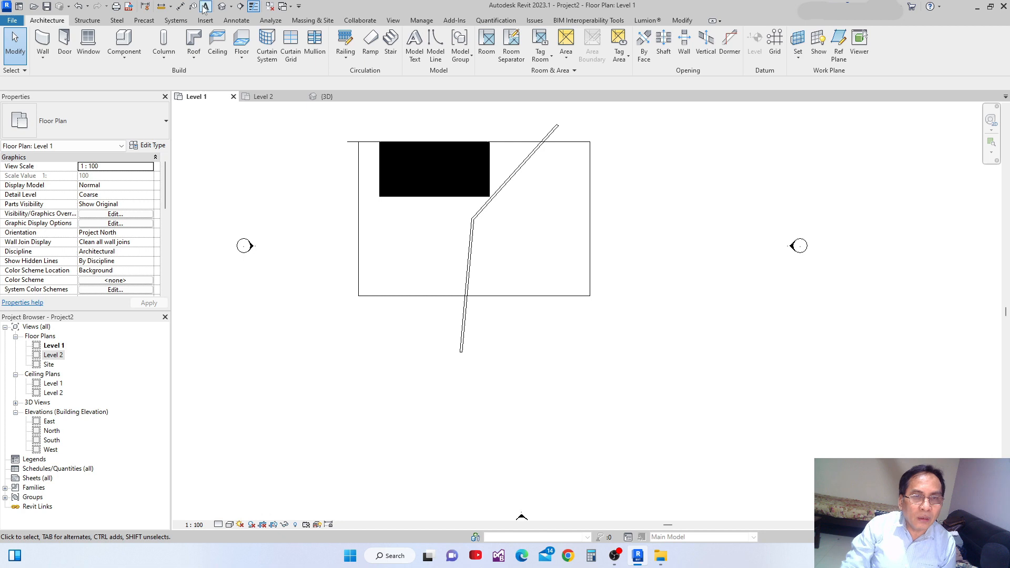
# - Close the Properties palette and bring it back with the rotated wall copy selected
pyautogui.click(165, 97)
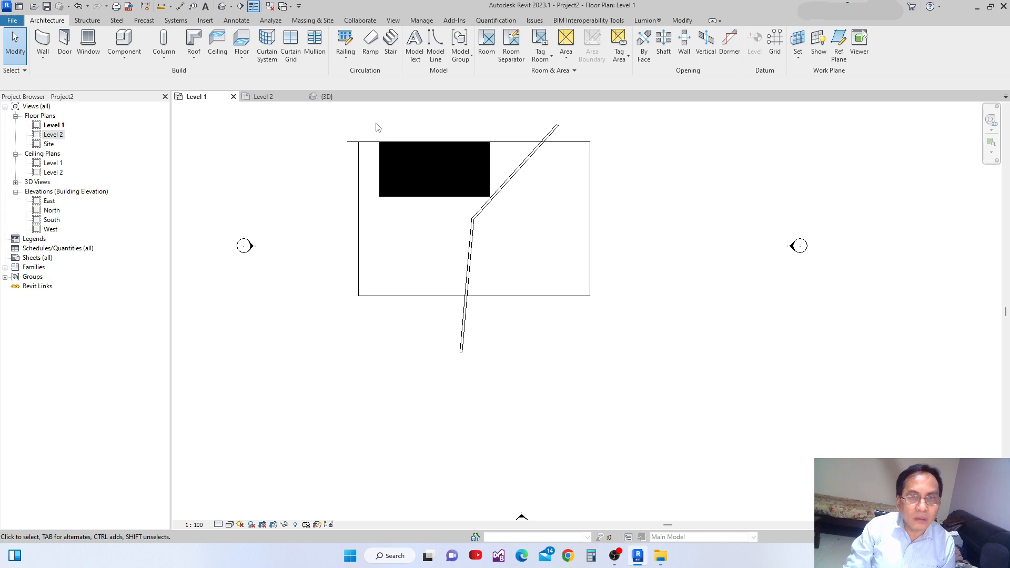
pyautogui.click(514, 172)
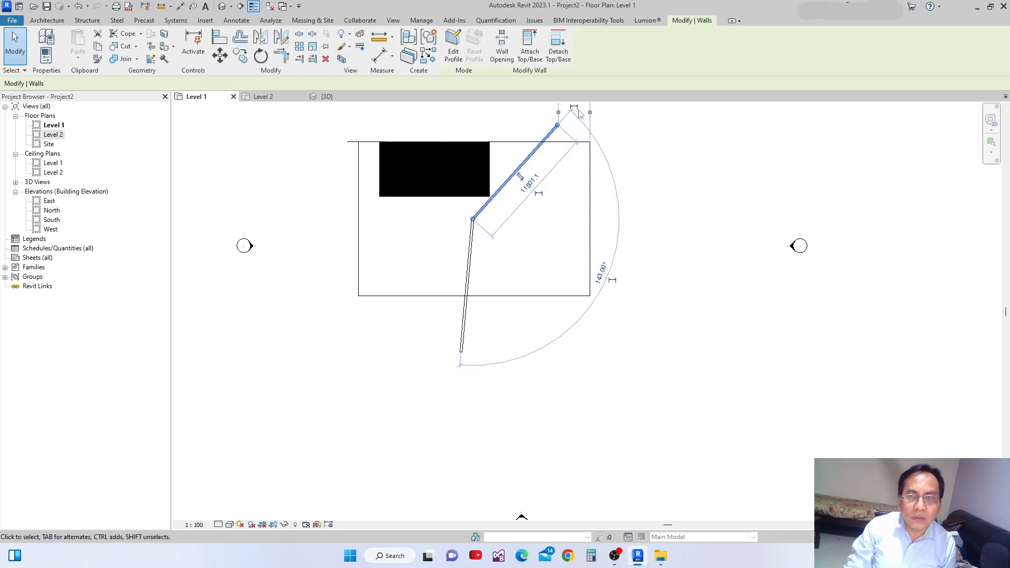
pyautogui.click(50, 58)
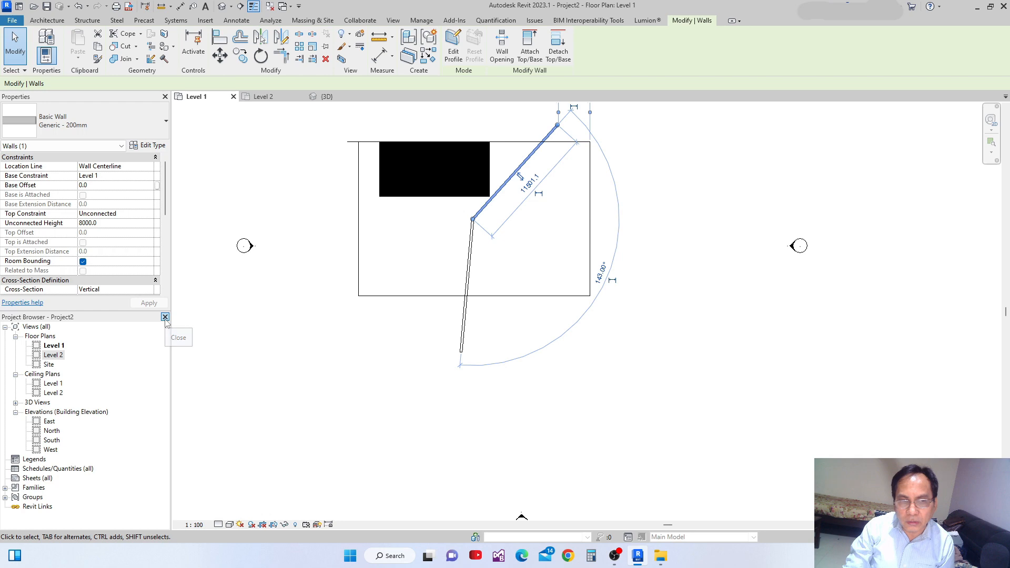
# - Close the Project Browser, clear the wall selection, and restore the browser through the user interface display options
pyautogui.click(165, 317)
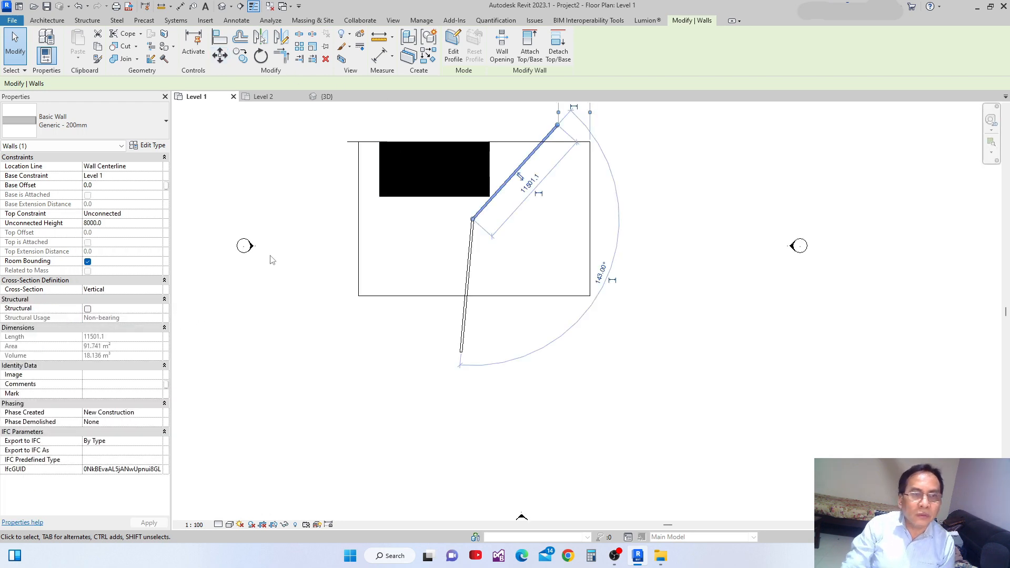
pyautogui.click(282, 210)
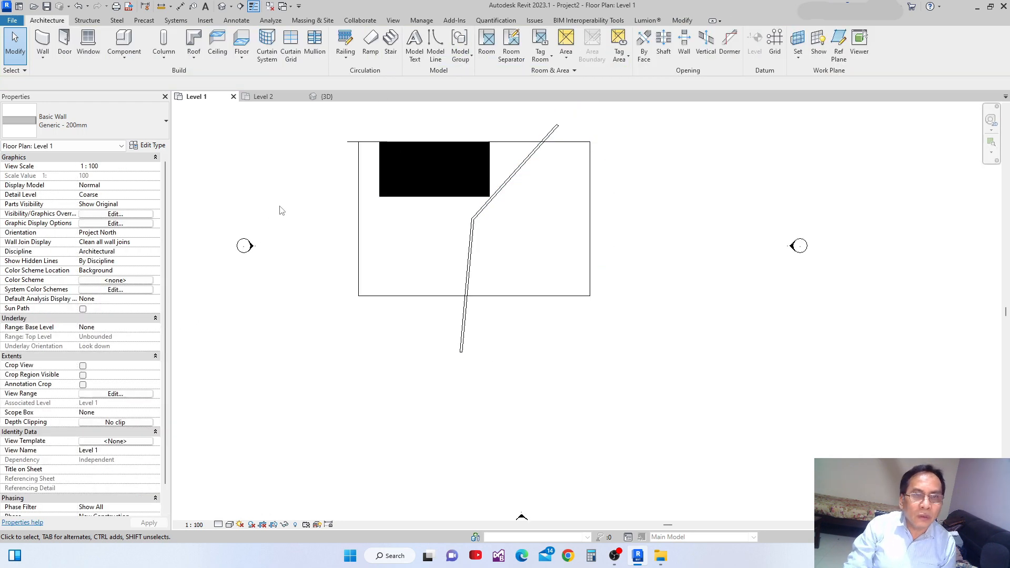
pyautogui.click(394, 21)
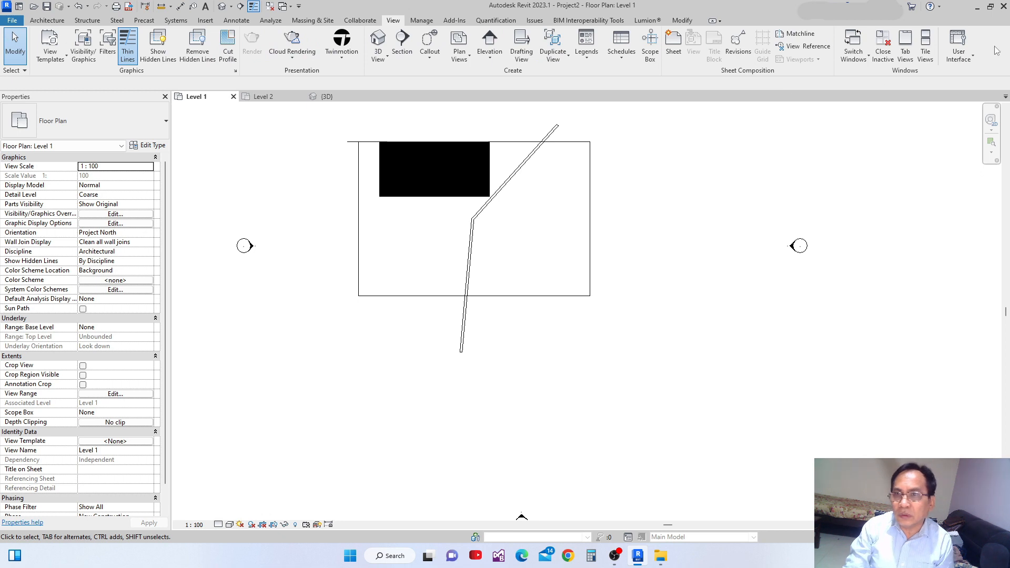
pyautogui.click(972, 59)
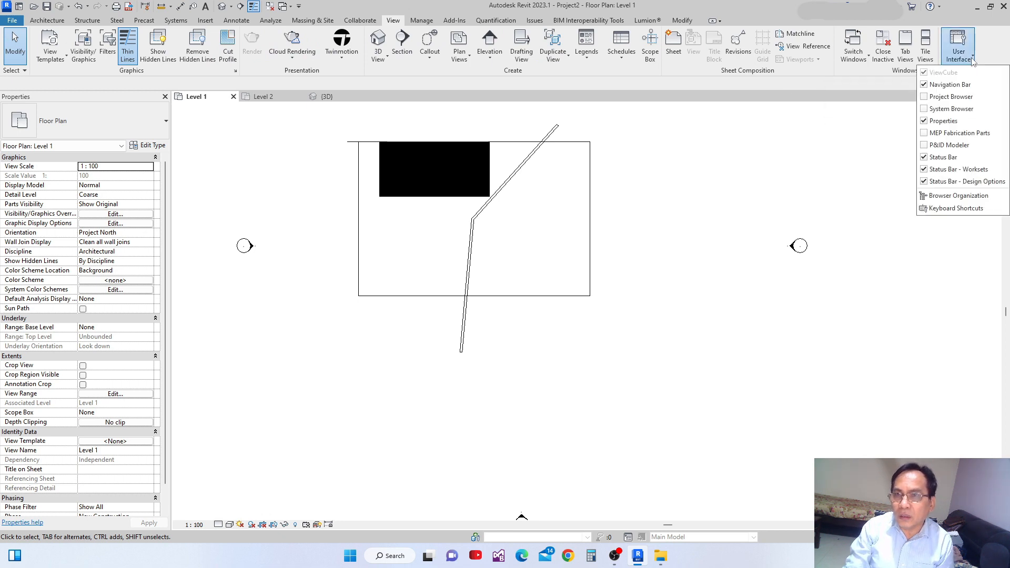
pyautogui.click(928, 97)
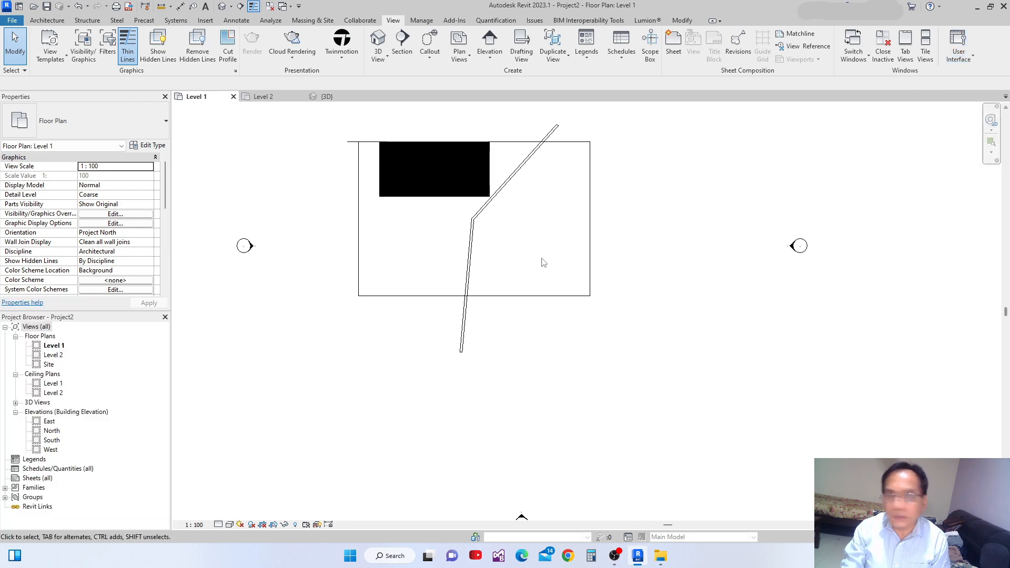
pyautogui.moveTo(566, 308); pyautogui.dragTo(566, 344, button='middle')
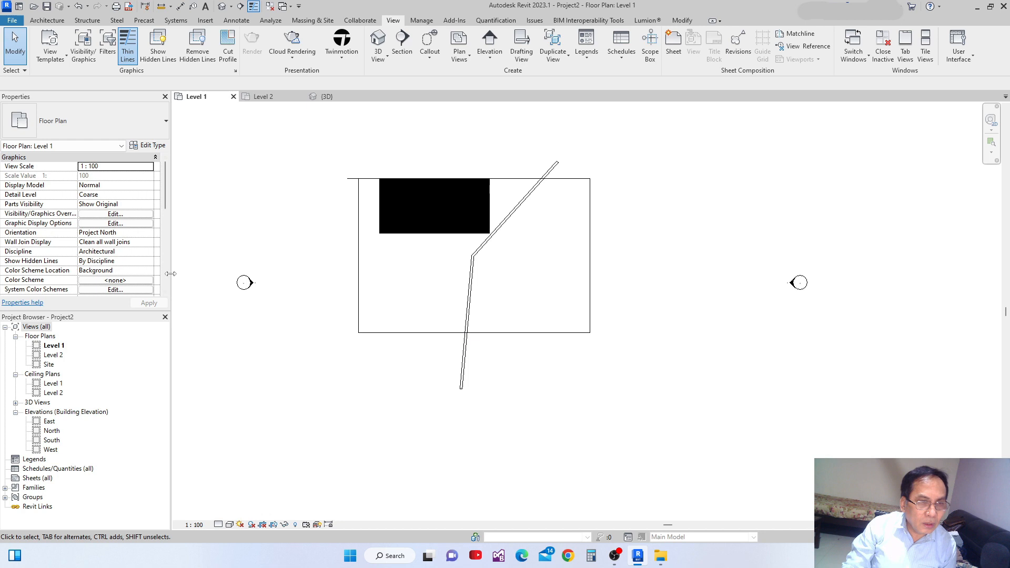
pyautogui.scroll(2, 313, 271)
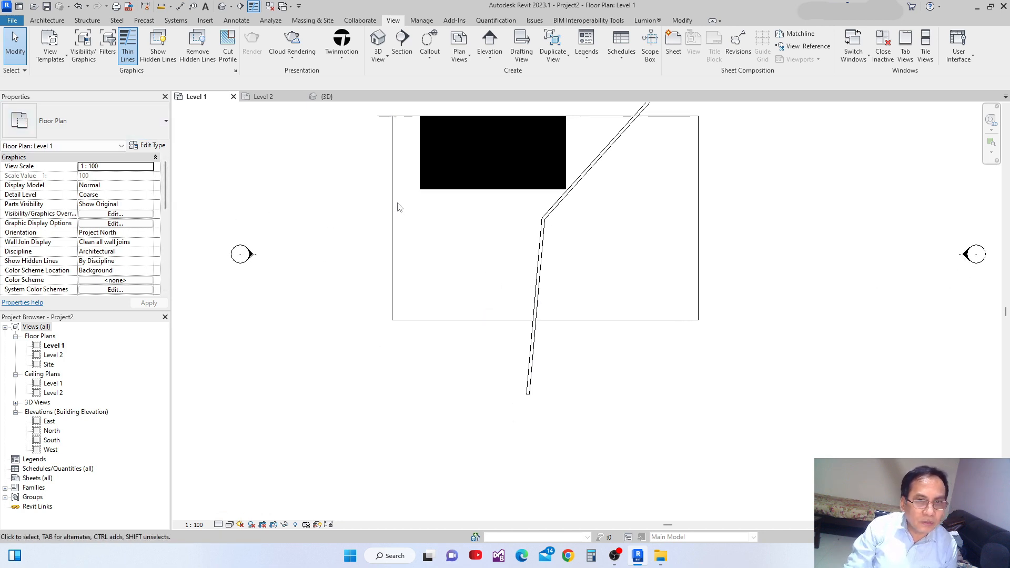
# - Set the Level 1 view's scale to 1 : 10 and its detail level to Fine
pyautogui.moveTo(347, 227); pyautogui.dragTo(346, 239, button='middle')
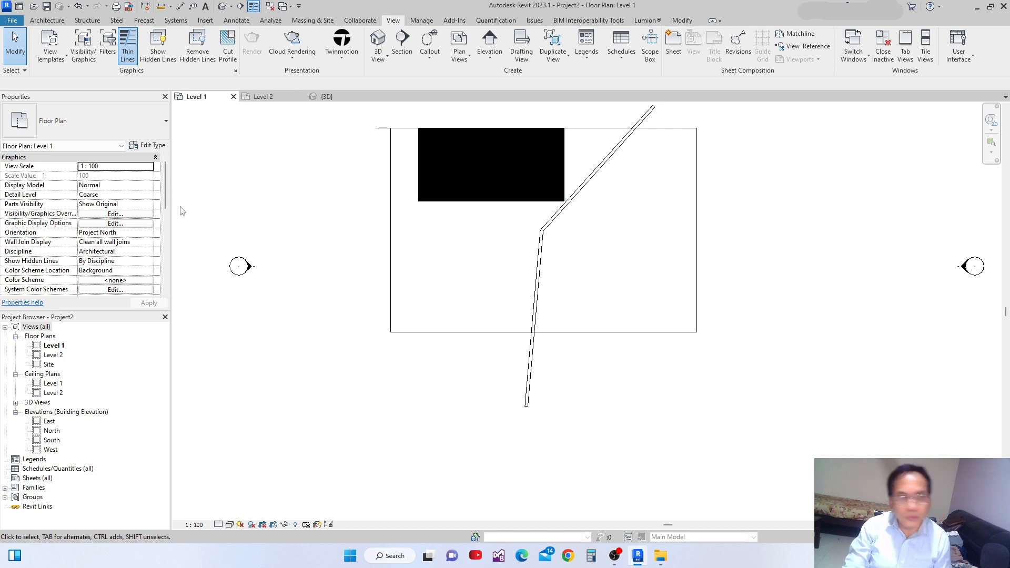
pyautogui.scroll(-2, 166, 192)
pyautogui.scroll(2, 168, 184)
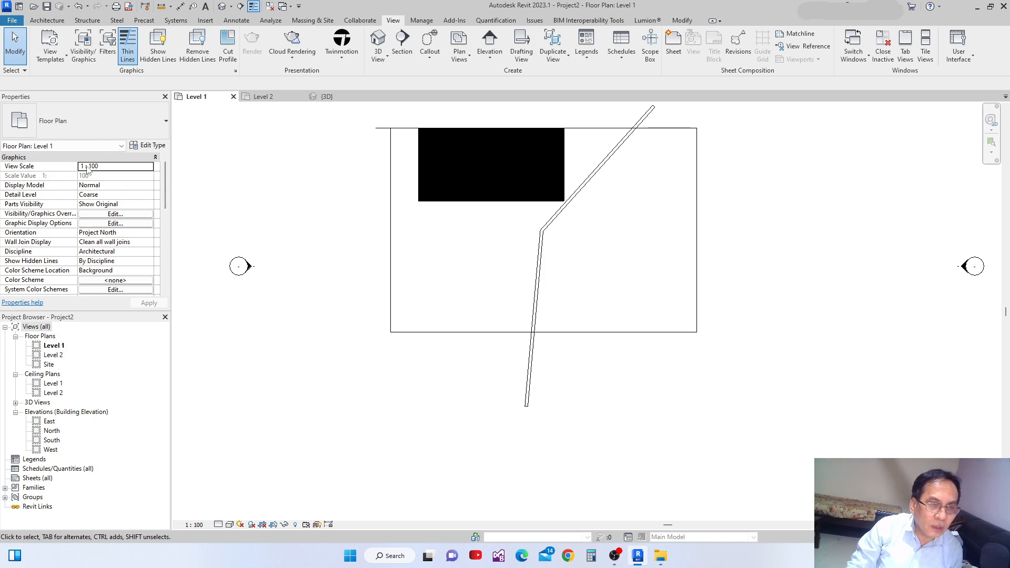
pyautogui.click(194, 525)
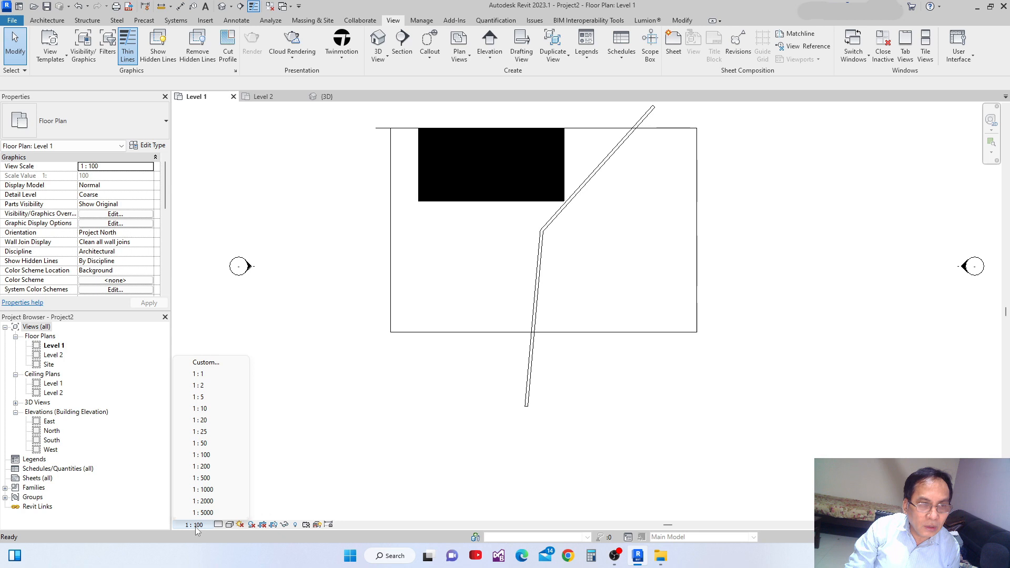
pyautogui.click(195, 525)
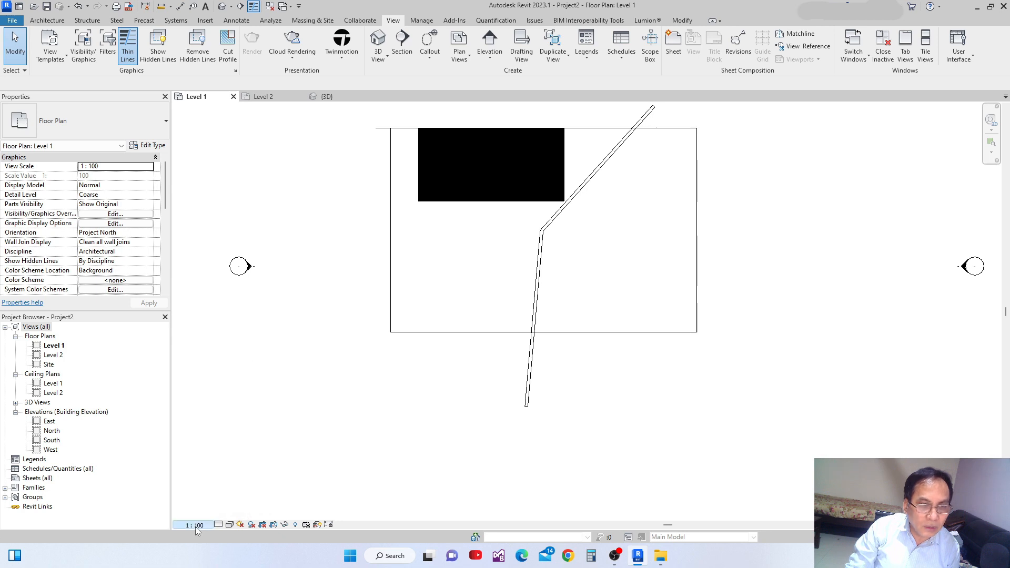
pyautogui.click(194, 526)
pyautogui.click(213, 409)
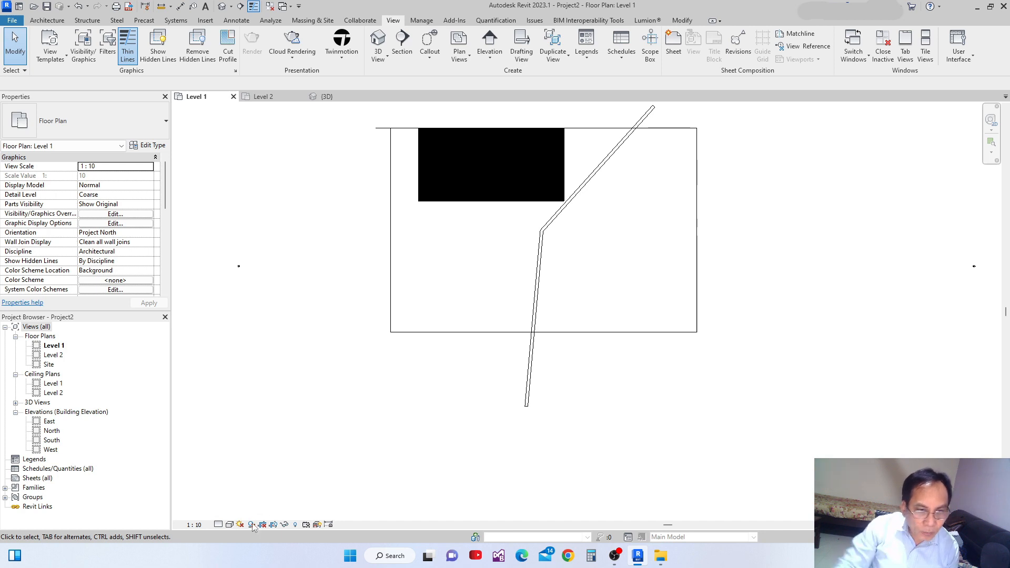
pyautogui.click(229, 525)
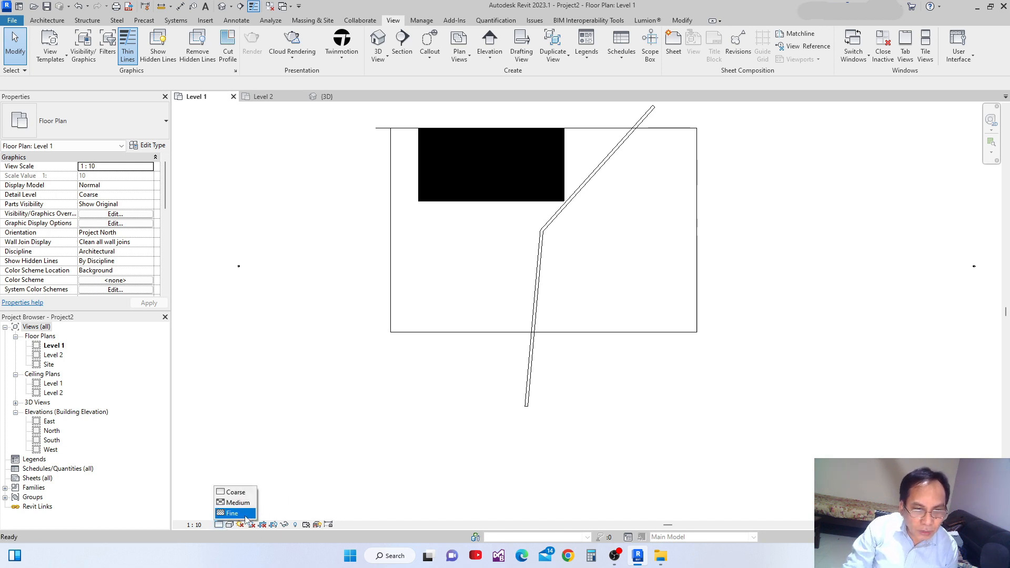
pyautogui.click(234, 513)
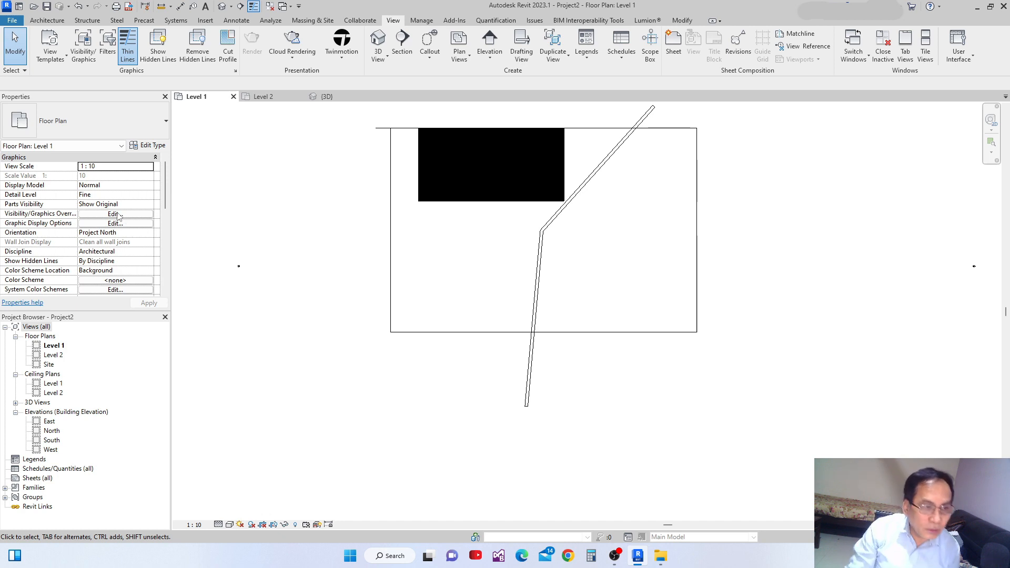
# - Review the Level 1 graphic display options, and switch the view's orientation to True North and back to Project North
pyautogui.click(116, 225)
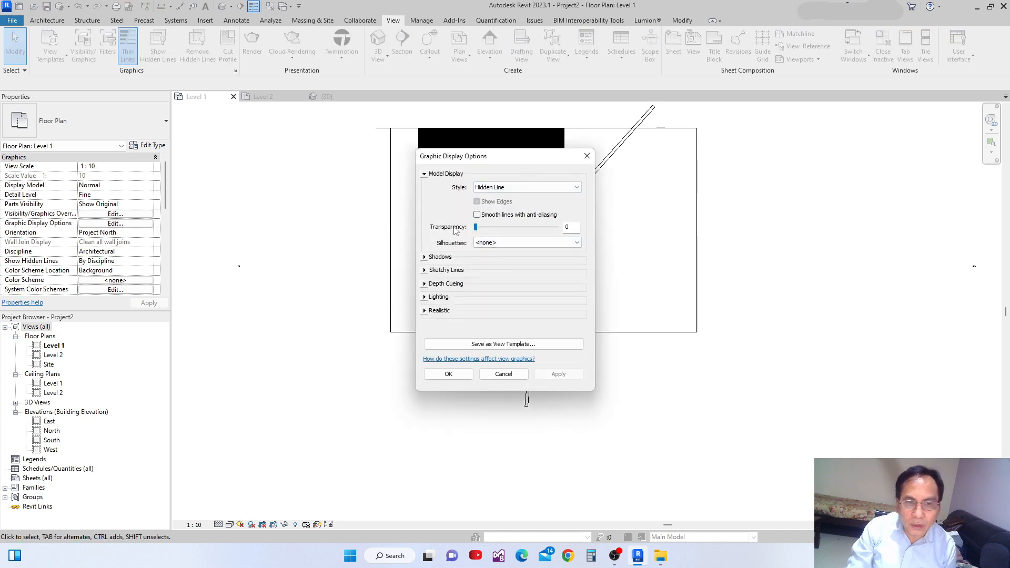
pyautogui.click(587, 161)
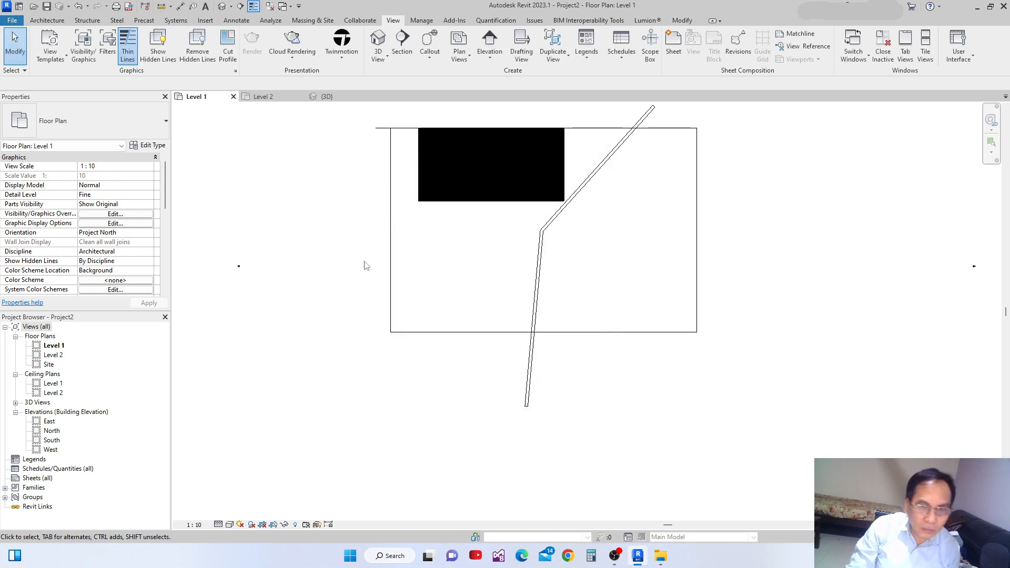
pyautogui.click(149, 234)
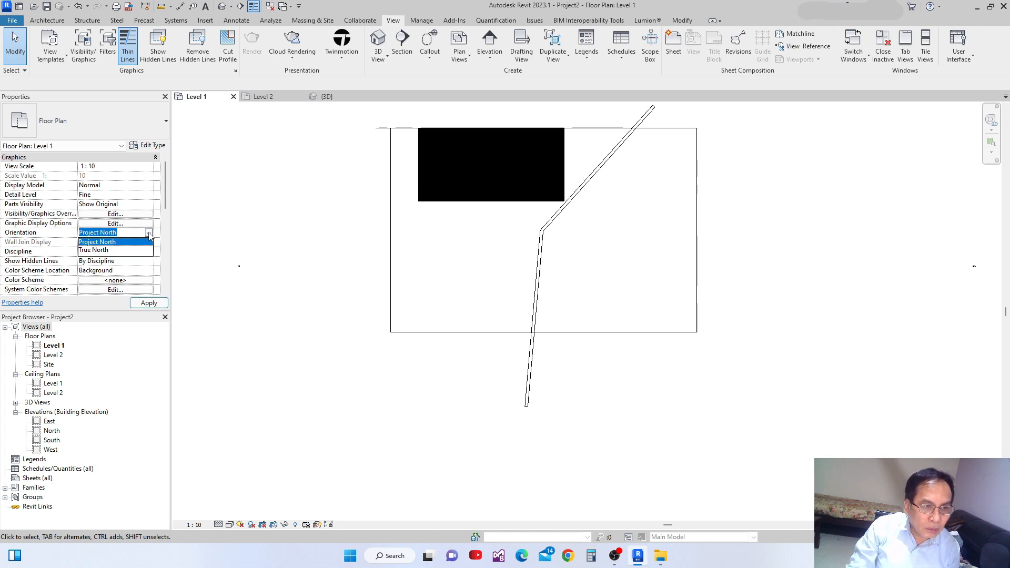
pyautogui.click(97, 251)
pyautogui.click(147, 238)
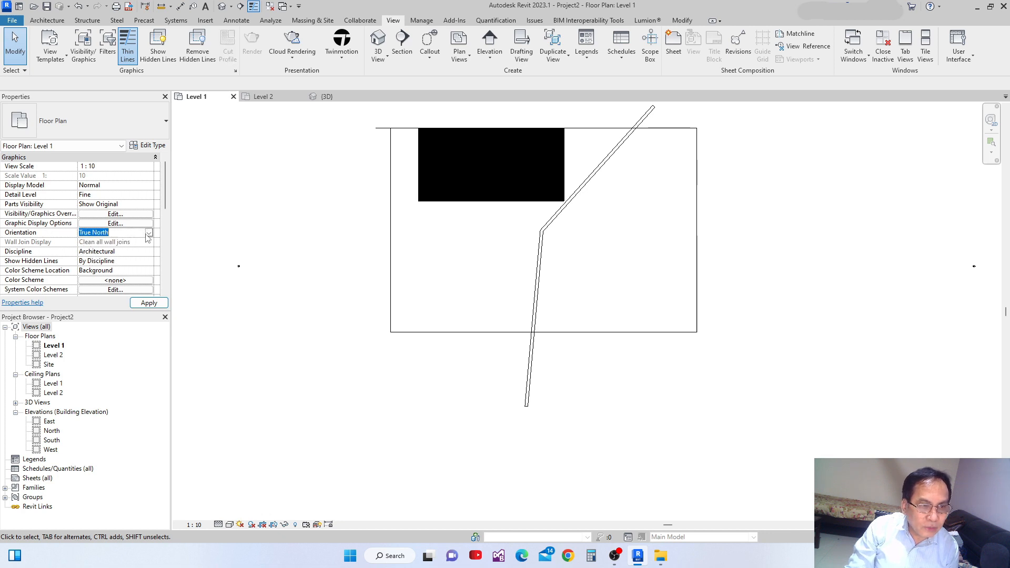
pyautogui.click(150, 234)
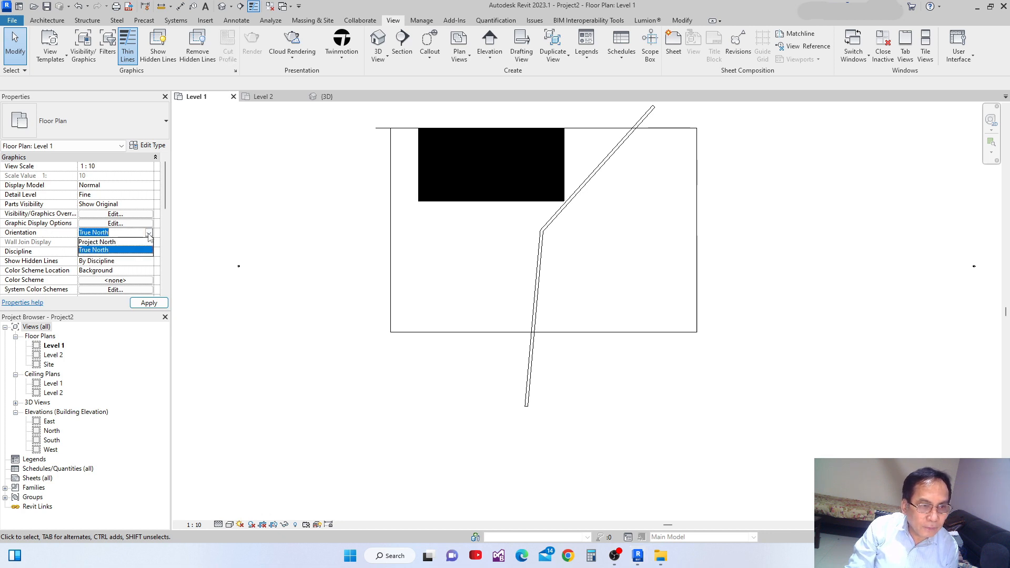
pyautogui.click(87, 243)
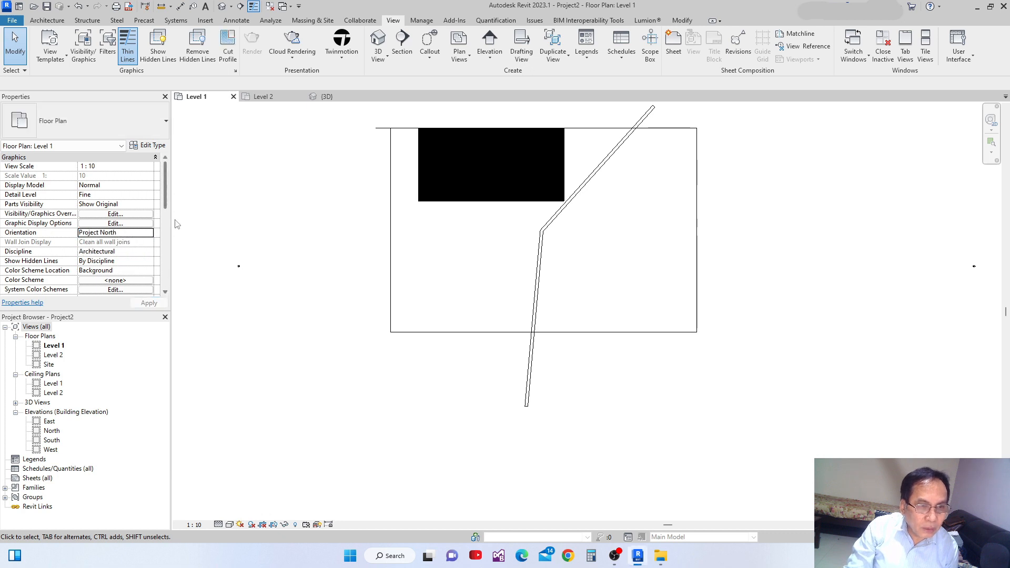
# - Look through the remaining Level 1 view properties, and enable the section box in the {3D} view
pyautogui.scroll(-2, 169, 212)
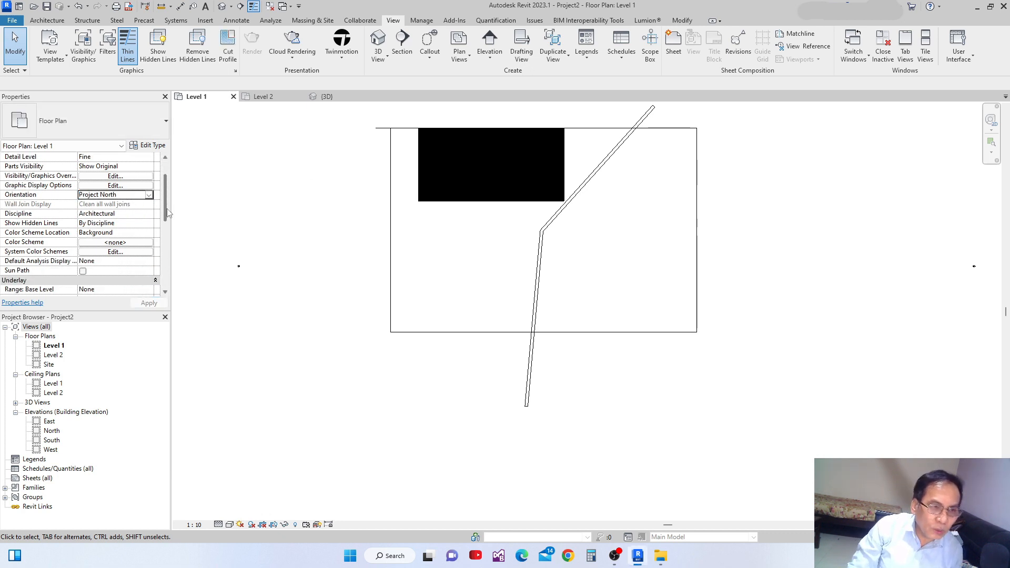
pyautogui.scroll(-2, 168, 212)
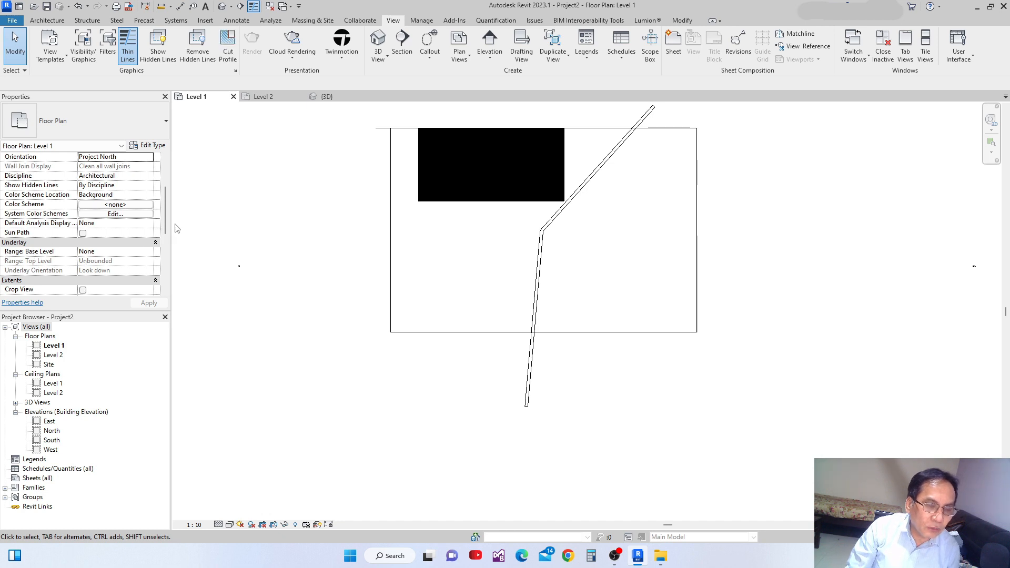
pyautogui.moveTo(166, 218)
pyautogui.mouseDown()
pyautogui.moveTo(170, 272)
pyautogui.moveTo(170, 244)
pyautogui.mouseUp()
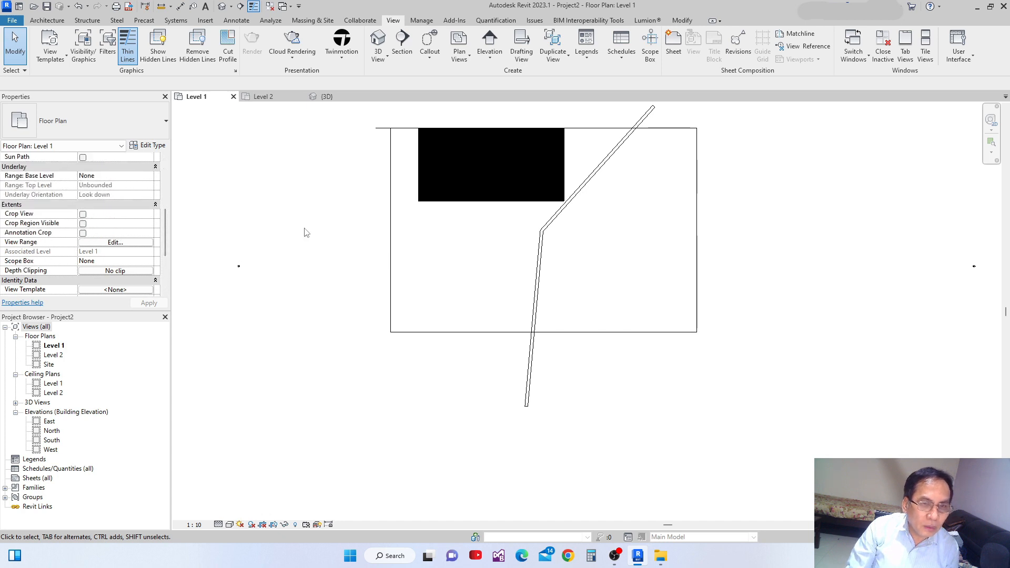
pyautogui.click(330, 101)
pyautogui.moveTo(163, 236)
pyautogui.mouseDown()
pyautogui.moveTo(164, 254)
pyautogui.moveTo(170, 230)
pyautogui.mouseUp()
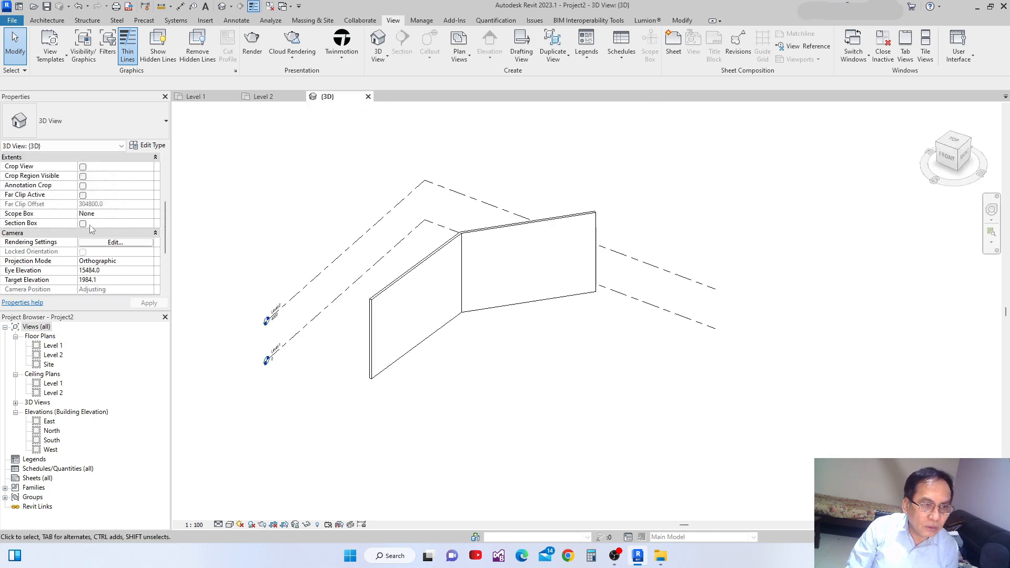
pyautogui.click(83, 224)
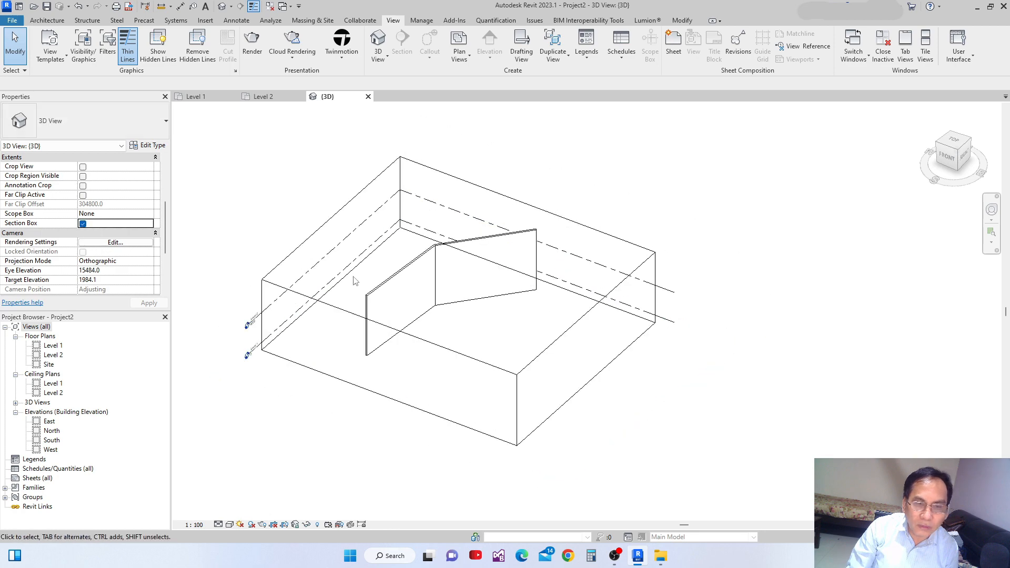
# - Select the section box in the {3D} view and pull its far left face inward toward the walls
pyautogui.click(331, 232)
pyautogui.click(342, 235)
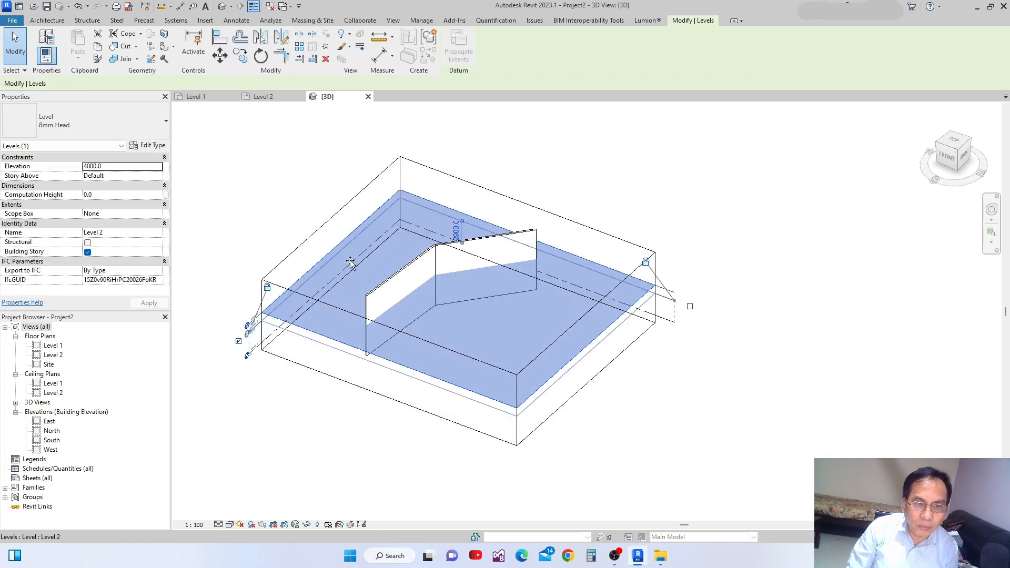
pyautogui.click(336, 211)
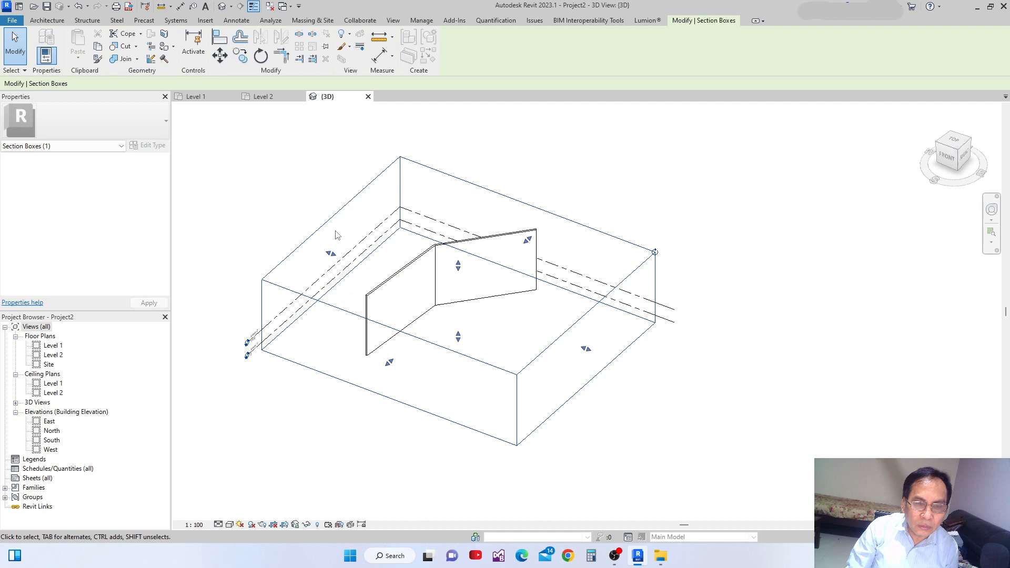
pyautogui.moveTo(330, 253); pyautogui.dragTo(409, 284)
pyautogui.click(310, 210)
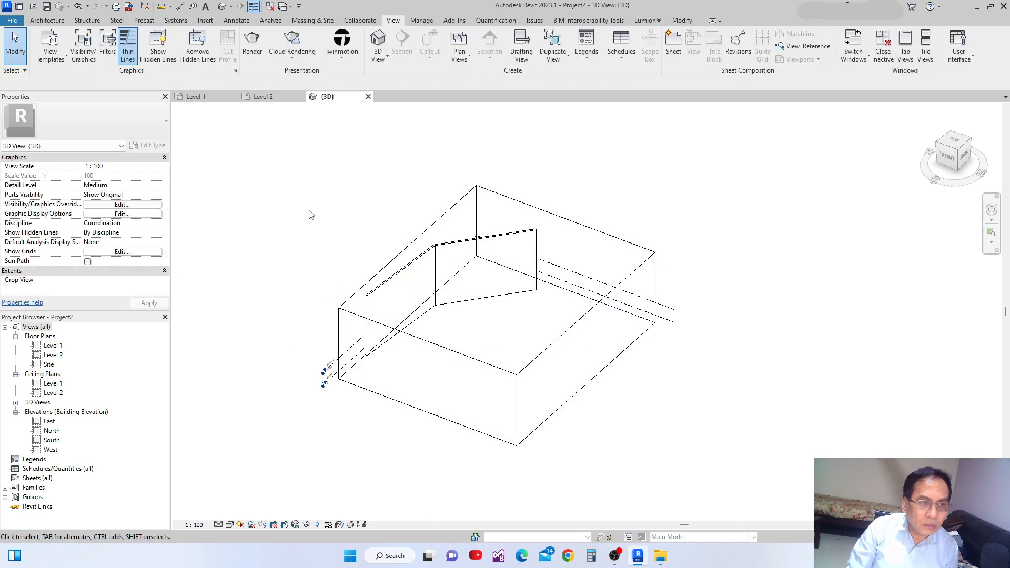
# - Look through the remaining 3D view properties, return to the Level 1 plan, and display the East elevation's properties without opening it
pyautogui.moveTo(163, 194); pyautogui.dragTo(168, 277)
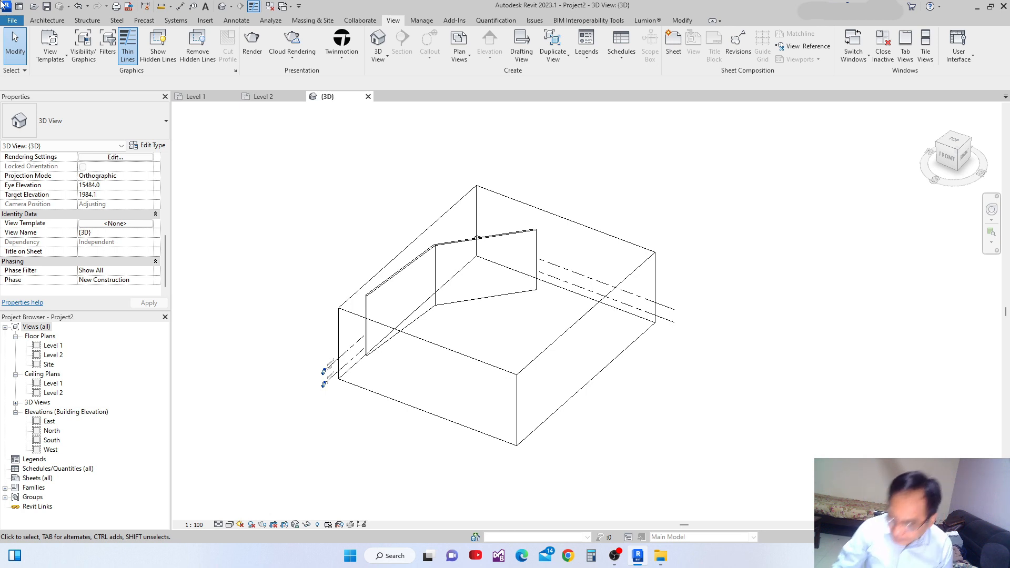
pyautogui.click(222, 99)
pyautogui.moveTo(526, 227); pyautogui.dragTo(511, 240, button='middle')
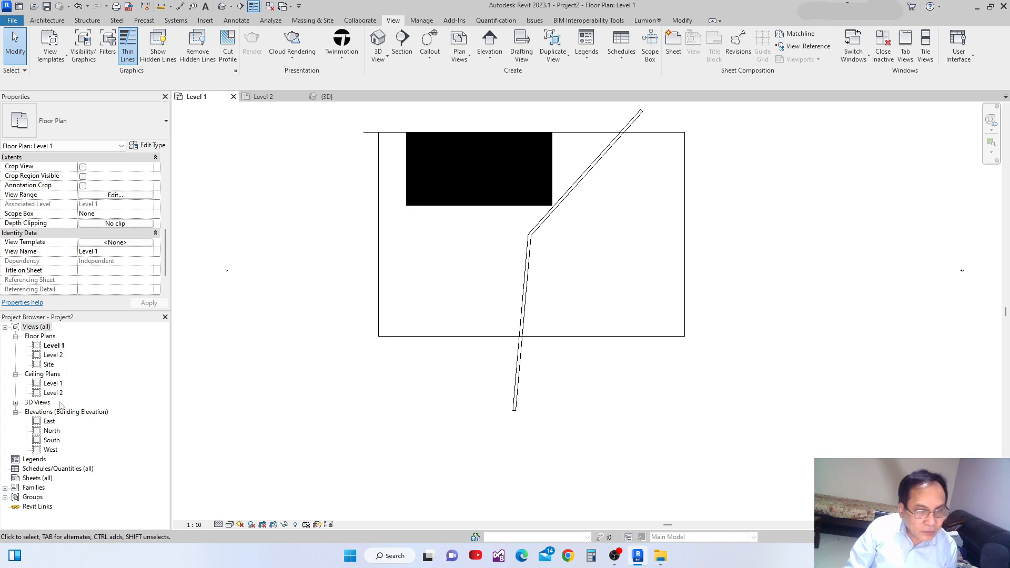
pyautogui.click(15, 403)
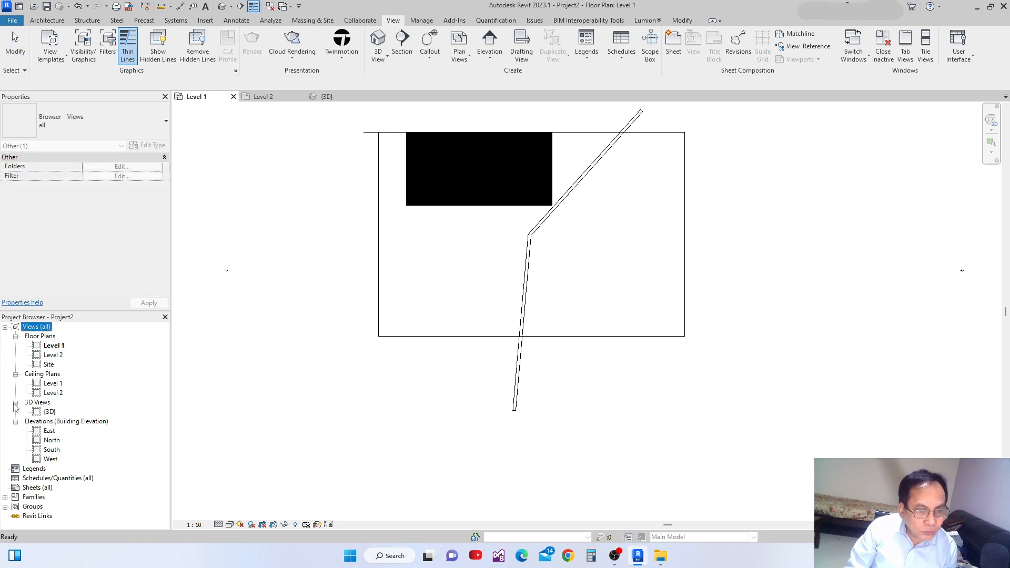
pyautogui.click(52, 431)
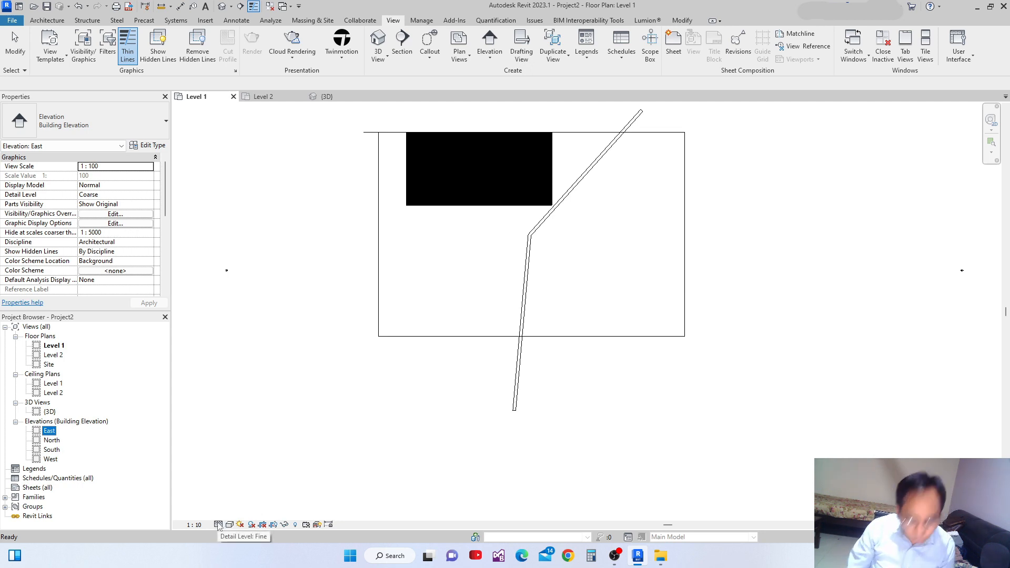
# - Delete the walls, filled region and rectangle lines together from the Level 1 plan
pyautogui.scroll(1, 361, 426)
pyautogui.scroll(-2, 476, 363)
pyautogui.moveTo(489, 346); pyautogui.dragTo(479, 371, button='middle')
pyautogui.scroll(-2, 479, 372)
pyautogui.moveTo(339, 168); pyautogui.dragTo(678, 449)
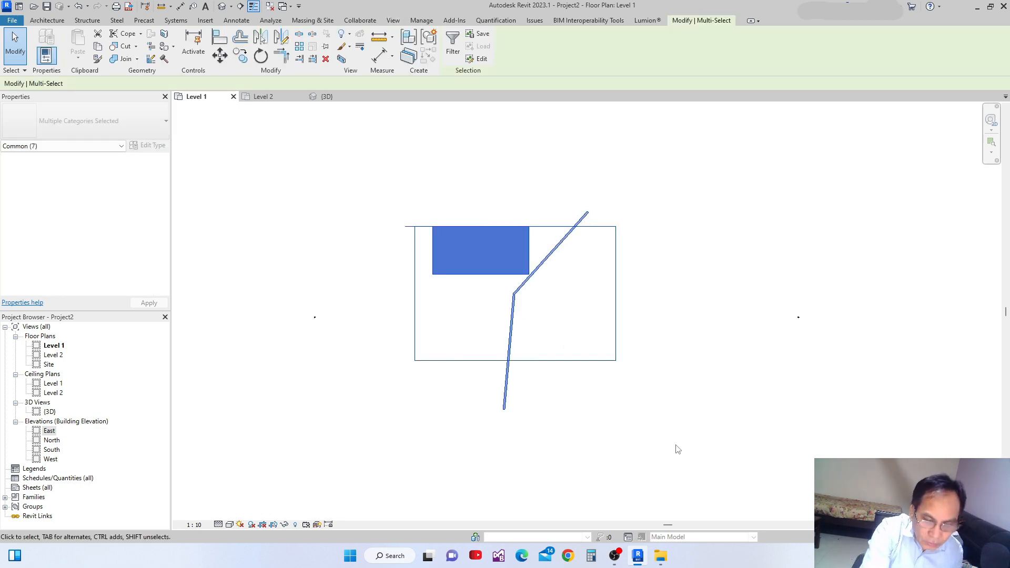
pyautogui.press('Delete')
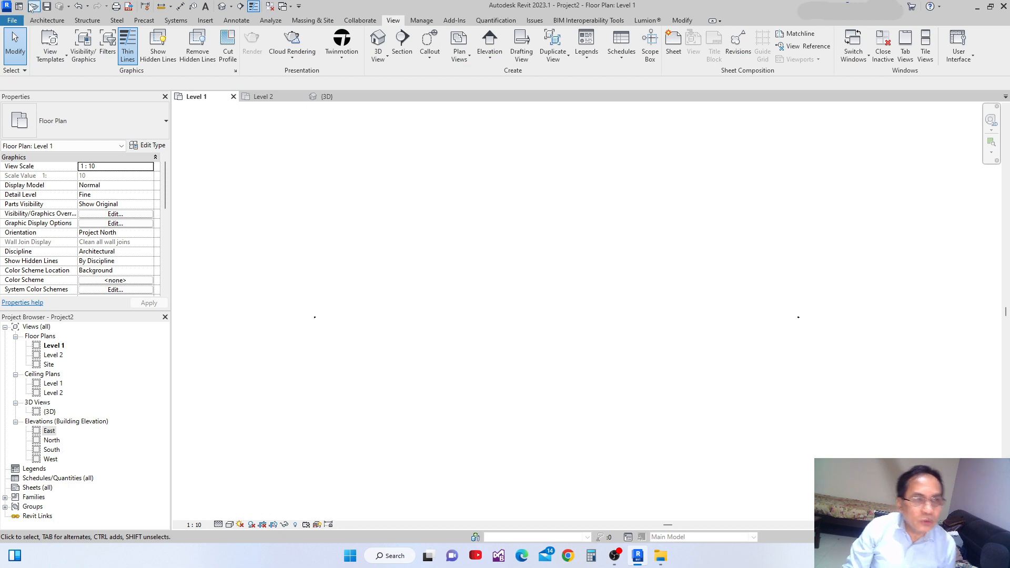
# - Draw a horizontal Exterior - Brick on Mtl. Stud wall 32000 mm long across the upper part of the Level 1 plan
pyautogui.click(41, 20)
pyautogui.click(43, 42)
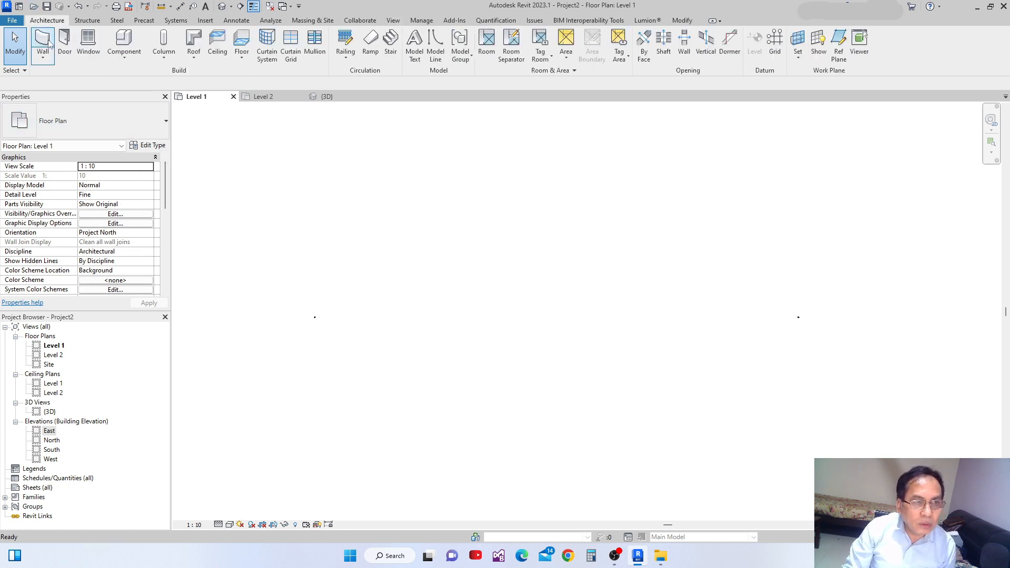
pyautogui.click(166, 121)
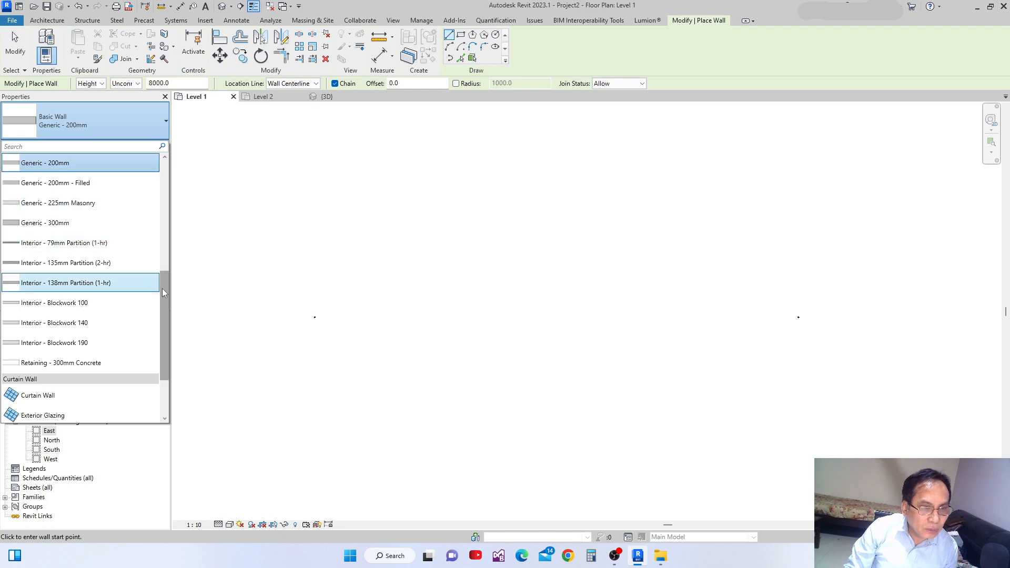
pyautogui.moveTo(163, 287); pyautogui.dragTo(174, 207)
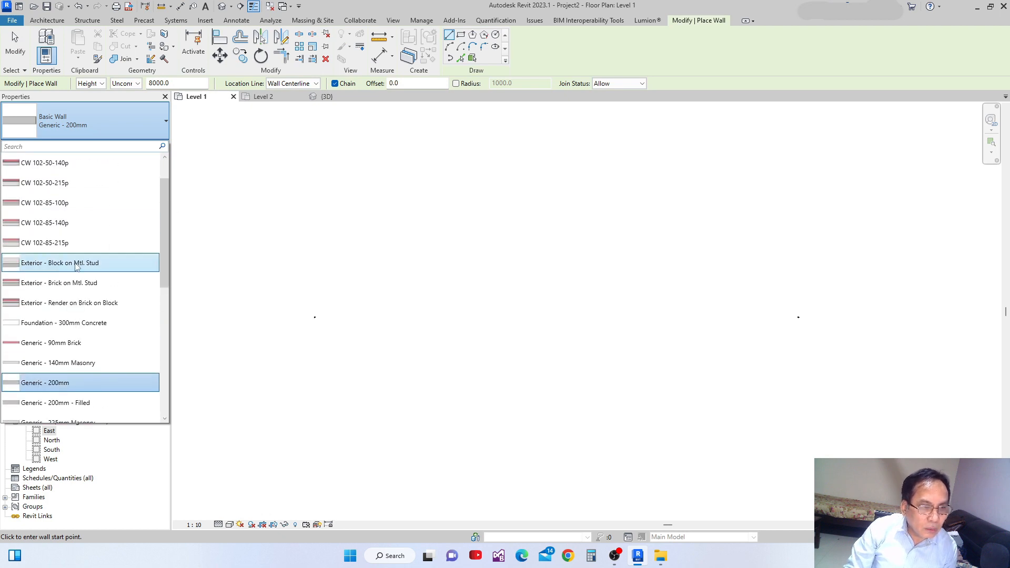
pyautogui.click(51, 289)
pyautogui.click(367, 232)
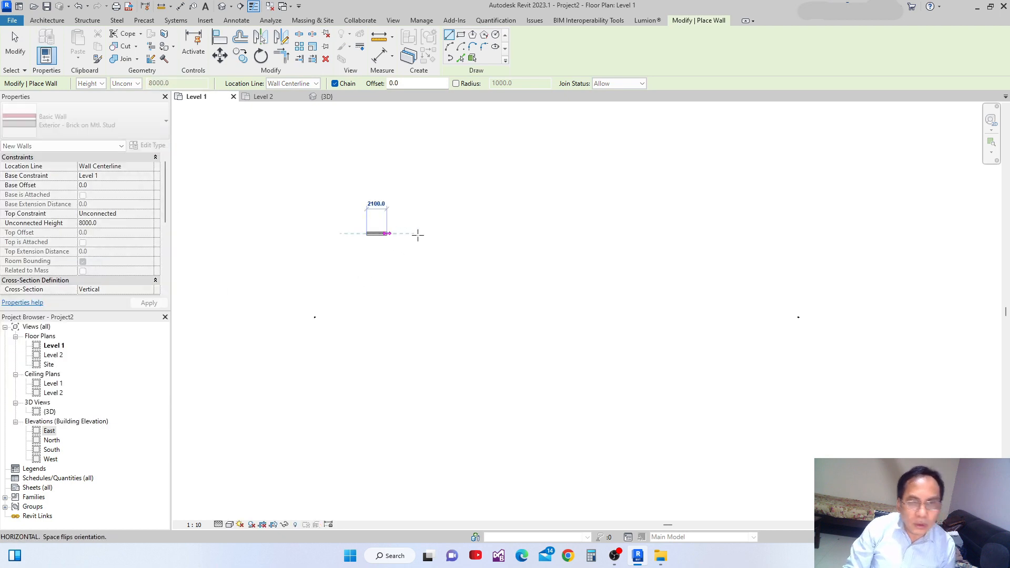
pyautogui.click(674, 233)
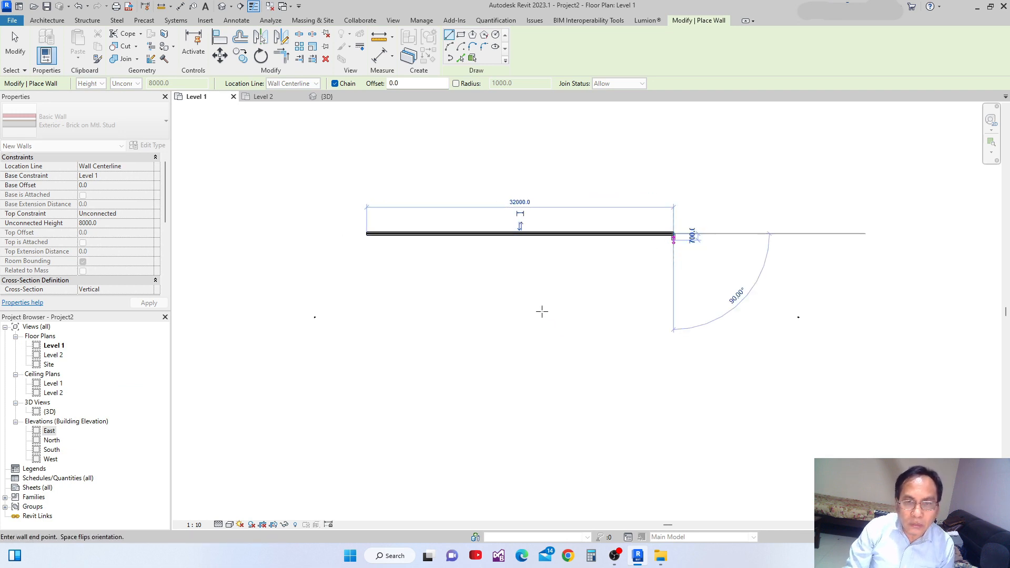
pyautogui.press('Escape')
pyautogui.press('Escape')
# - Set the Level 1 plan's detail level to Coarse and view the brick wall along its length
pyautogui.scroll(5, 419, 261)
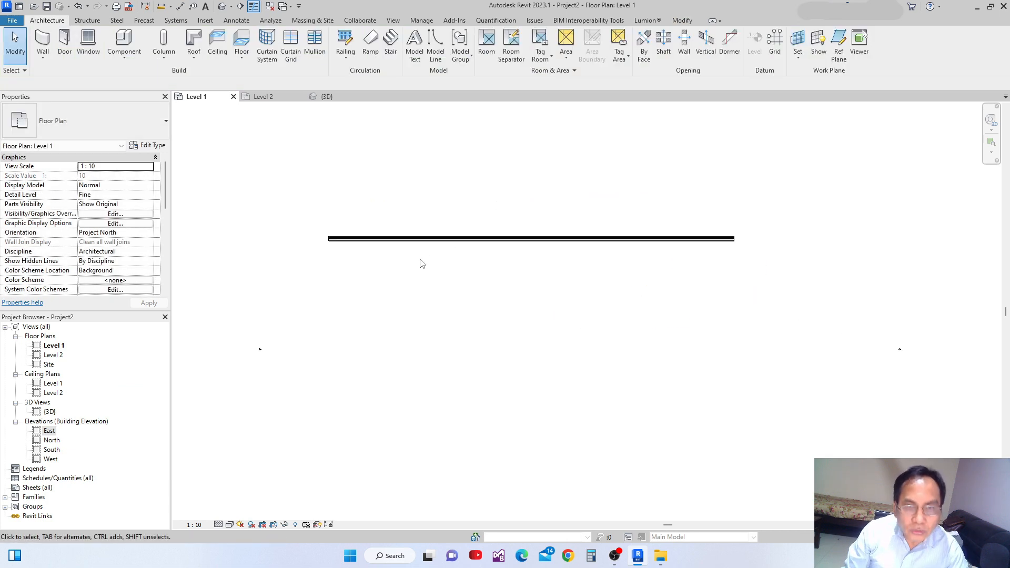
pyautogui.moveTo(359, 239); pyautogui.dragTo(445, 259, button='middle')
pyautogui.scroll(2, 367, 222)
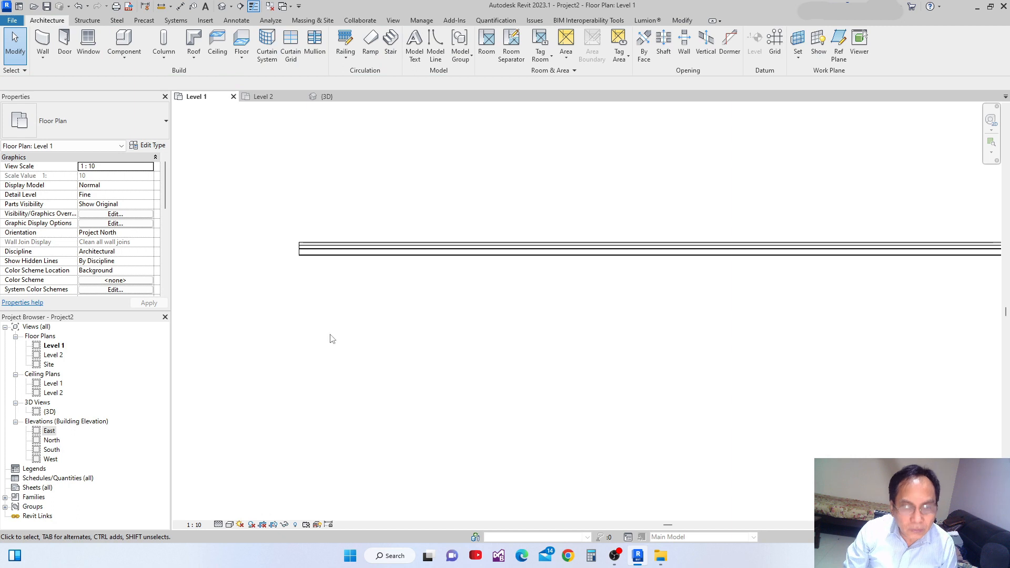
pyautogui.click(220, 526)
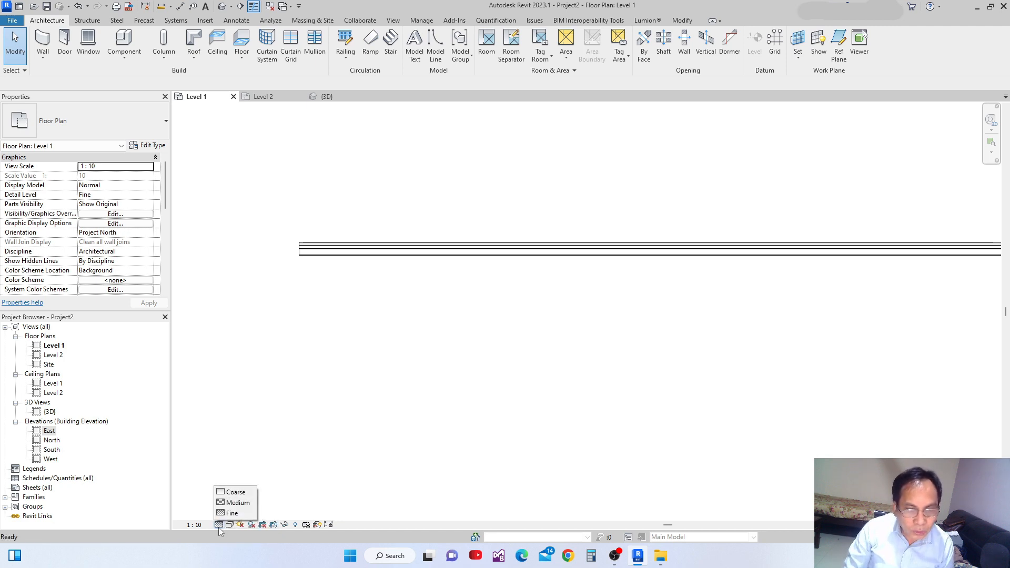
pyautogui.click(232, 493)
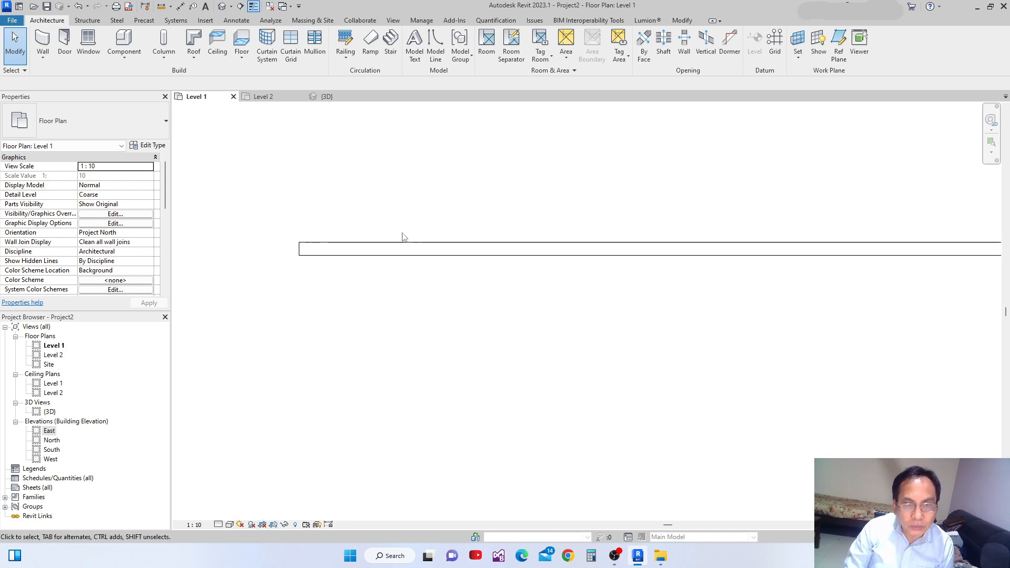
pyautogui.scroll(-1, 424, 255)
pyautogui.moveTo(537, 273); pyautogui.dragTo(392, 304, button='middle')
pyautogui.scroll(-1, 401, 299)
pyautogui.scroll(-1, 448, 302)
pyautogui.moveTo(463, 307); pyautogui.dragTo(513, 273, button='middle')
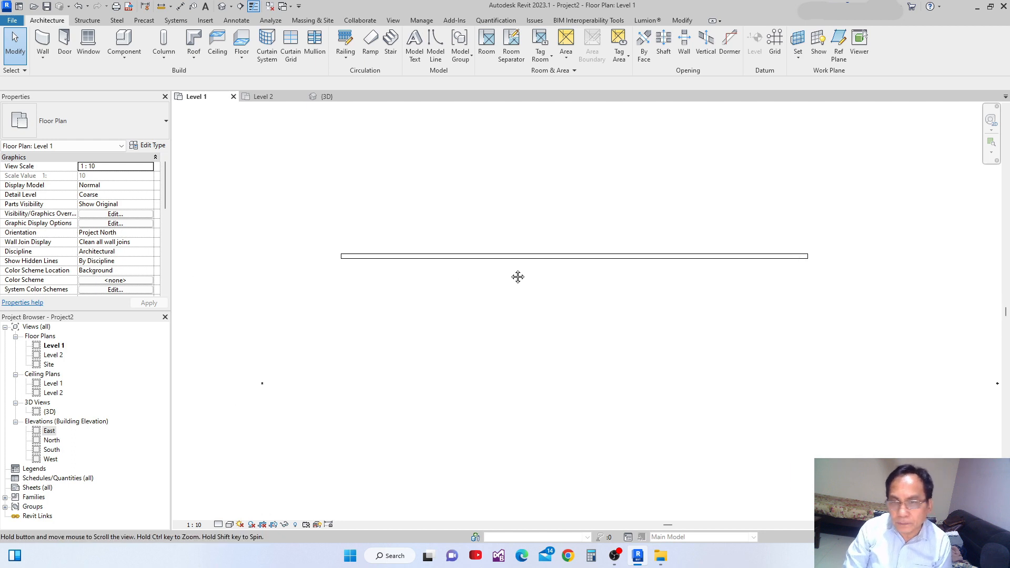
# - Set the Level 1 plan's detail level to Medium and examine the wall's layers up close
pyautogui.click(220, 525)
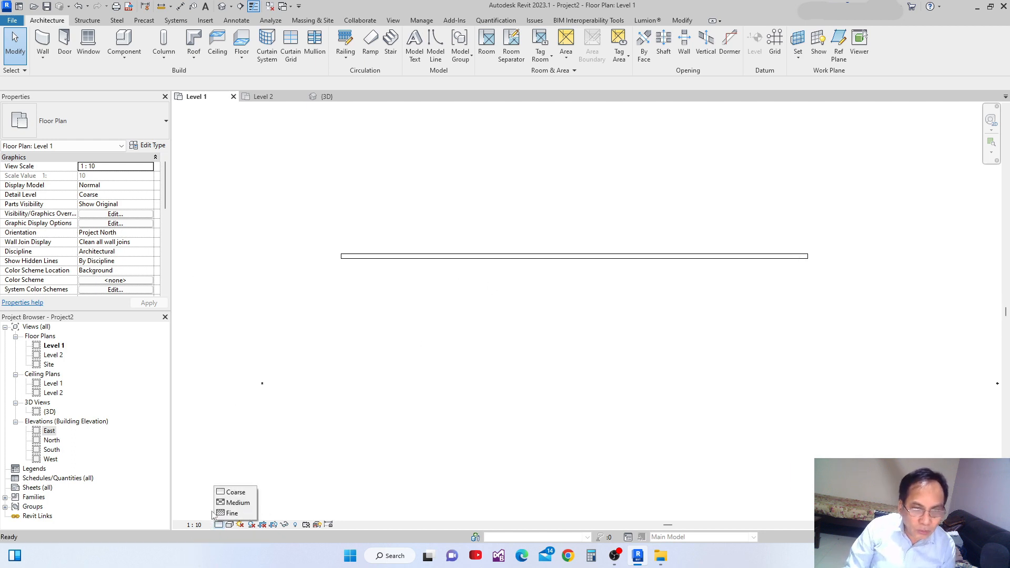
pyautogui.click(235, 504)
pyautogui.scroll(4, 381, 300)
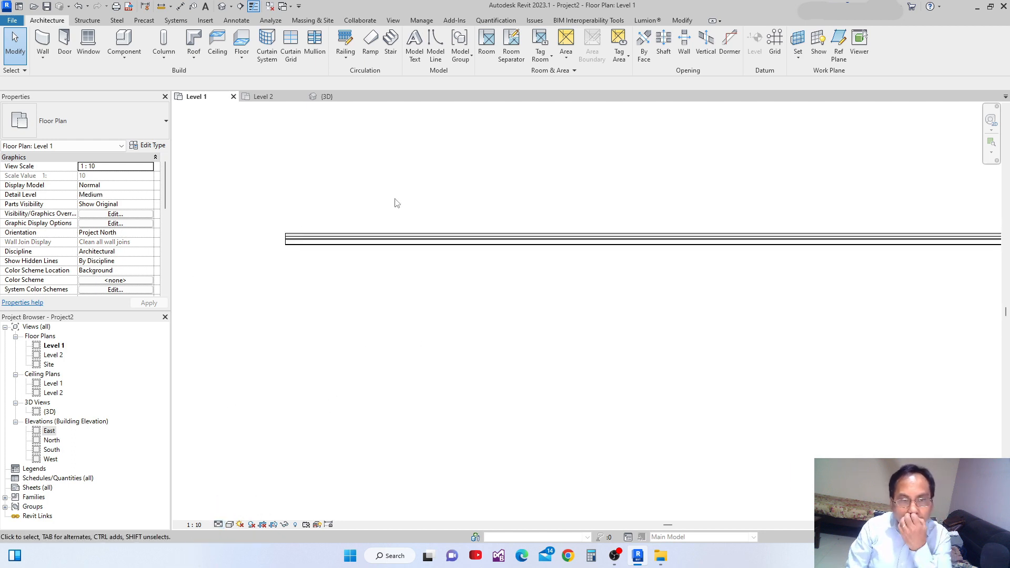
pyautogui.scroll(2, 353, 243)
pyautogui.scroll(-4, 412, 274)
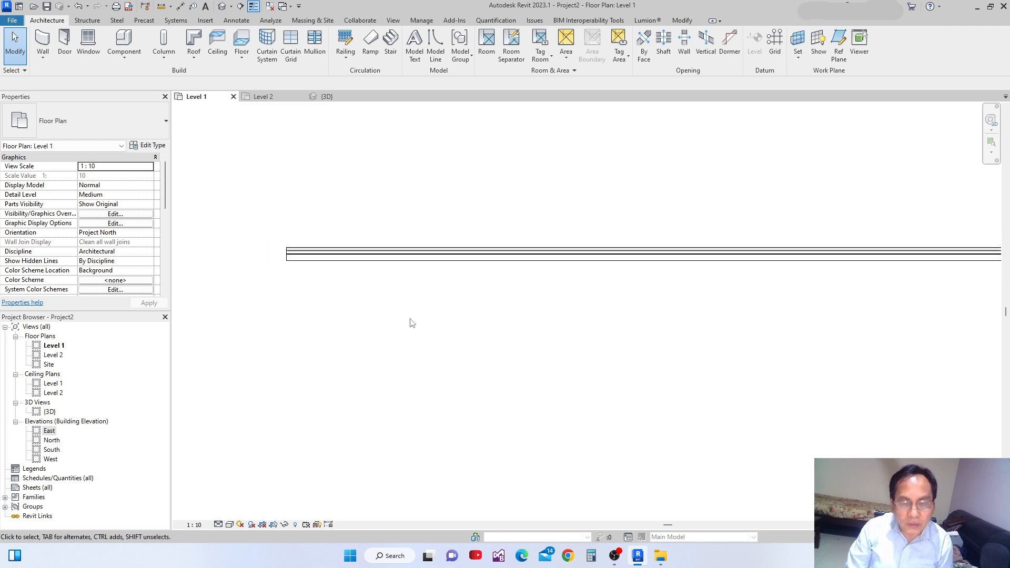
# - Set the Level 1 plan's detail level to Fine and inspect the wall's layers along to its right end
pyautogui.click(219, 525)
pyautogui.click(235, 513)
pyautogui.scroll(1, 413, 296)
pyautogui.moveTo(413, 297); pyautogui.dragTo(307, 321, button='middle')
pyautogui.scroll(-1, 343, 314)
pyautogui.scroll(-1, 465, 322)
pyautogui.moveTo(532, 348); pyautogui.dragTo(399, 390, button='middle')
pyautogui.moveTo(699, 364); pyautogui.dragTo(517, 361, button='middle')
pyautogui.scroll(3, 699, 340)
pyautogui.scroll(-2, 638, 369)
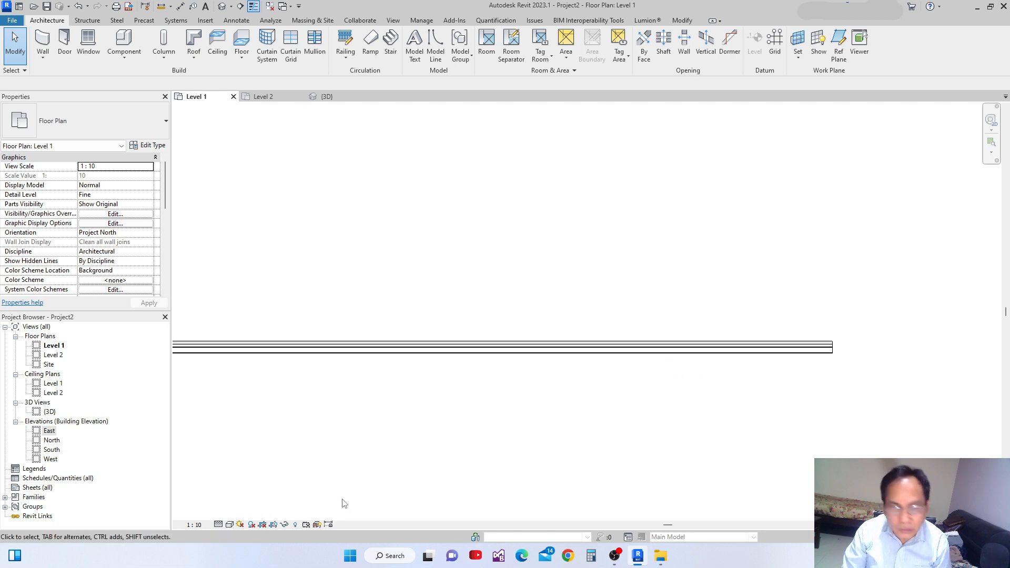
# - Apply the Wireframe visual style to the Level 1 plan and switch it to Hidden Line
pyautogui.click(230, 525)
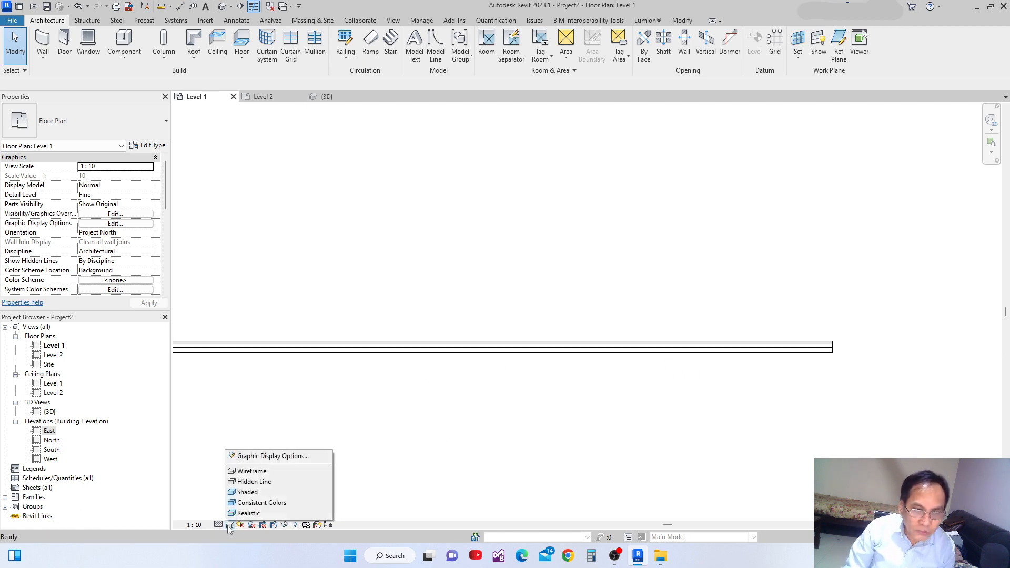
pyautogui.click(269, 473)
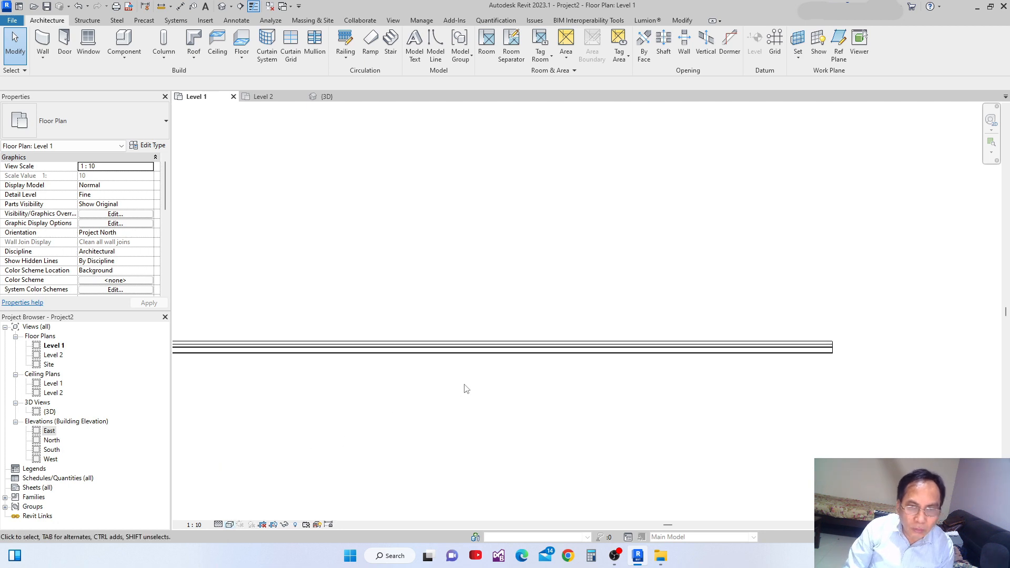
pyautogui.click(230, 525)
pyautogui.click(292, 481)
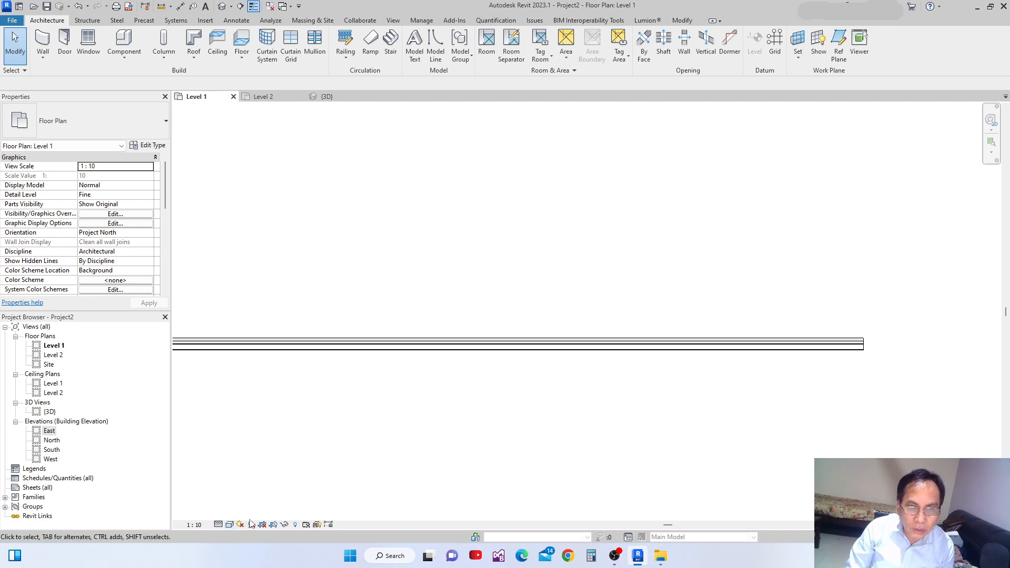
# - Apply the Shaded visual style to the wall's plan view and change it to Consistent Colors
pyautogui.click(229, 526)
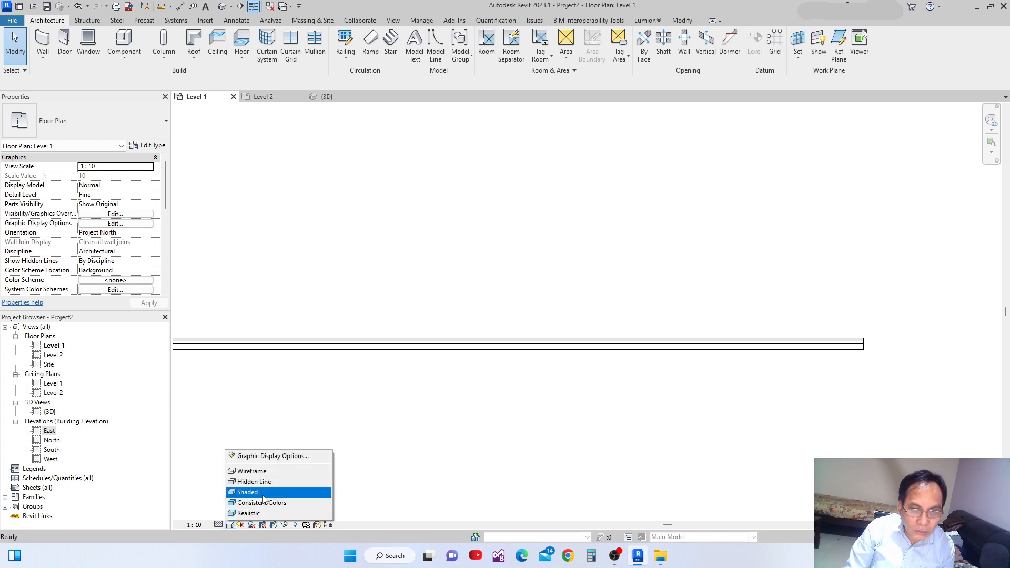
pyautogui.click(265, 501)
pyautogui.click(230, 526)
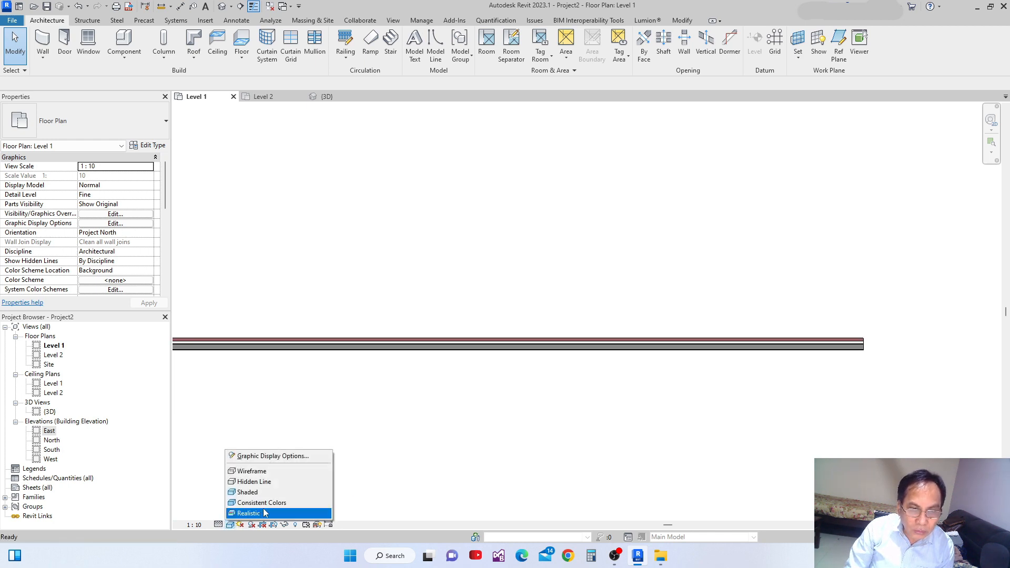
pyautogui.click(275, 504)
pyautogui.moveTo(507, 407); pyautogui.dragTo(570, 424, button='middle')
pyautogui.moveTo(240, 434); pyautogui.dragTo(461, 404, button='middle')
# - Set the Level 1 plan's visual style to Realistic and bring the whole wall into view
pyautogui.click(230, 525)
pyautogui.click(276, 504)
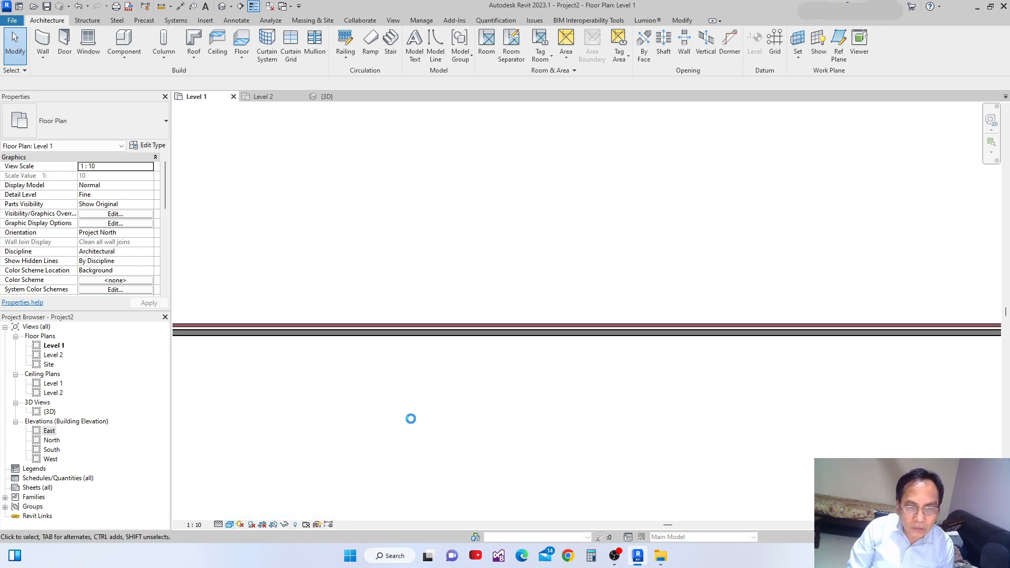
pyautogui.scroll(-5, 411, 425)
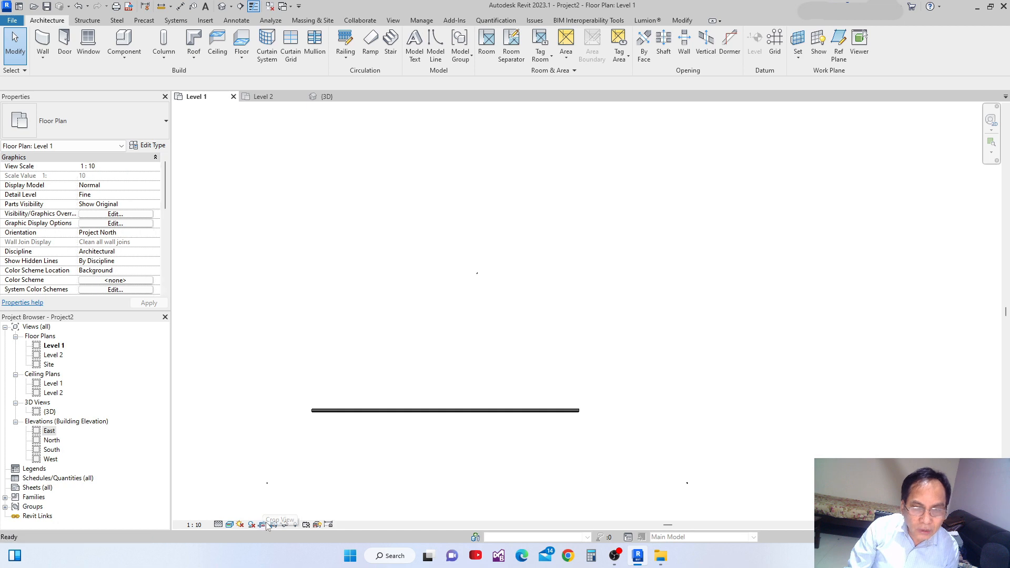
# - Show the crop region around the wall and elevation markers in the Level 1 plan
pyautogui.moveTo(283, 499); pyautogui.dragTo(327, 408, button='middle')
pyautogui.scroll(-2, 335, 408)
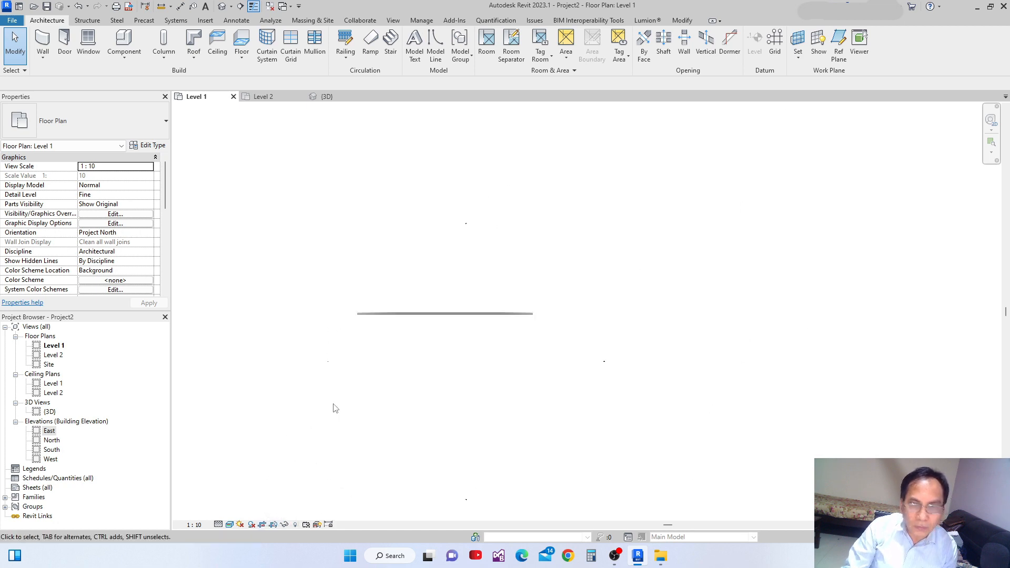
pyautogui.click(273, 526)
pyautogui.scroll(-1, 341, 418)
pyautogui.moveTo(341, 417); pyautogui.dragTo(348, 367, button='middle')
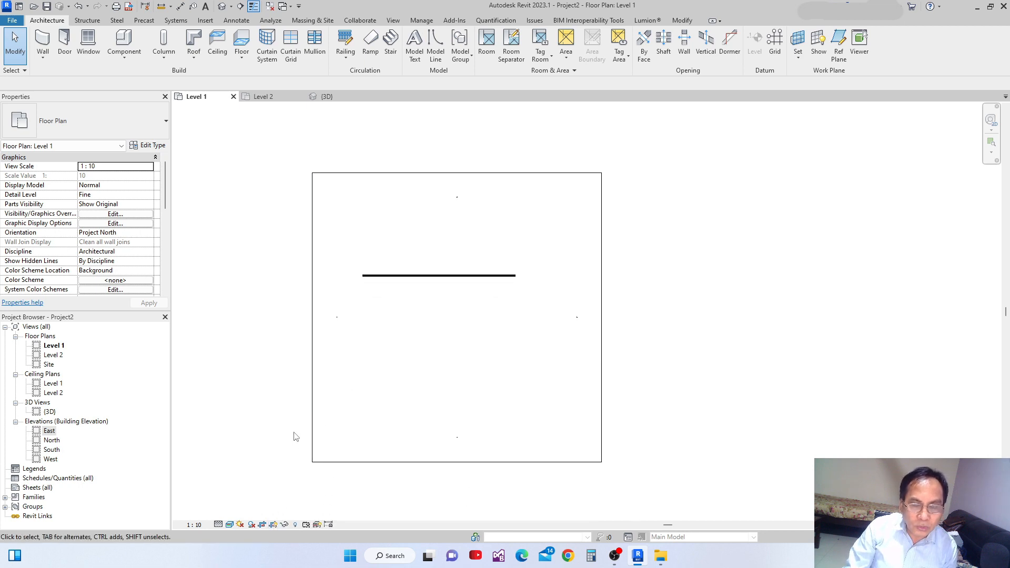
# - Select the crop region boundary and temporarily hide it with Hide Element
pyautogui.click(285, 526)
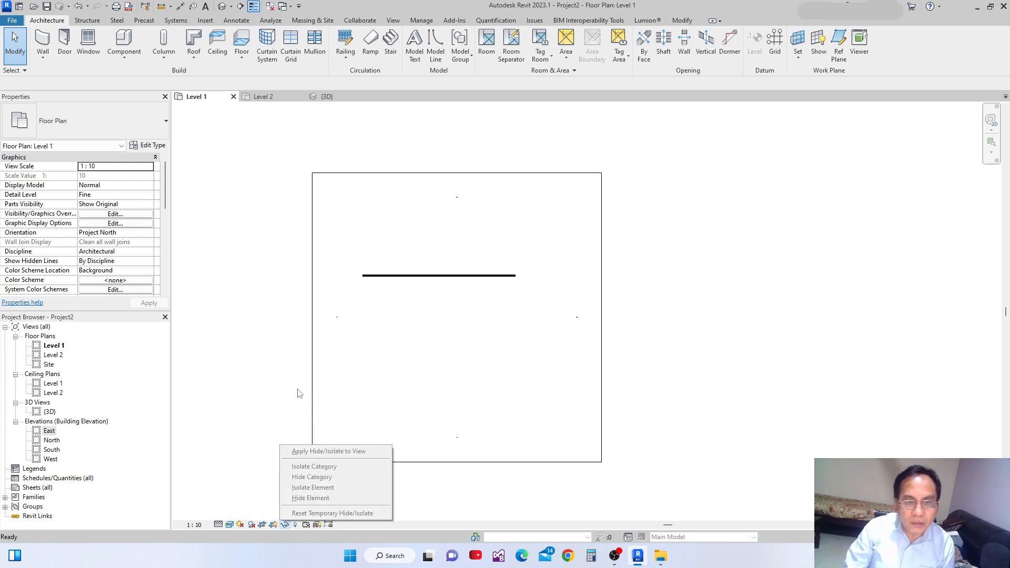
pyautogui.click(313, 371)
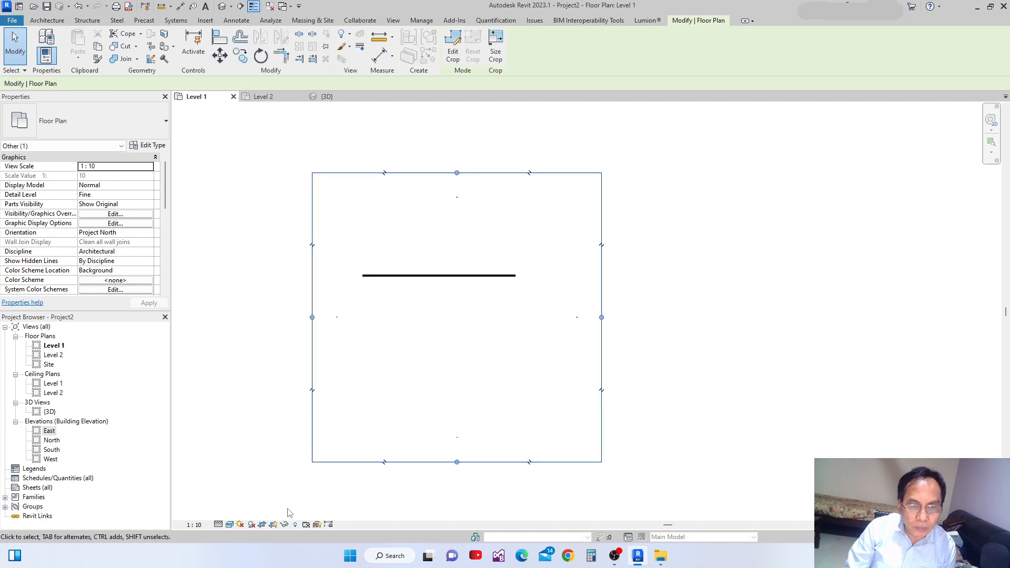
pyautogui.click(284, 525)
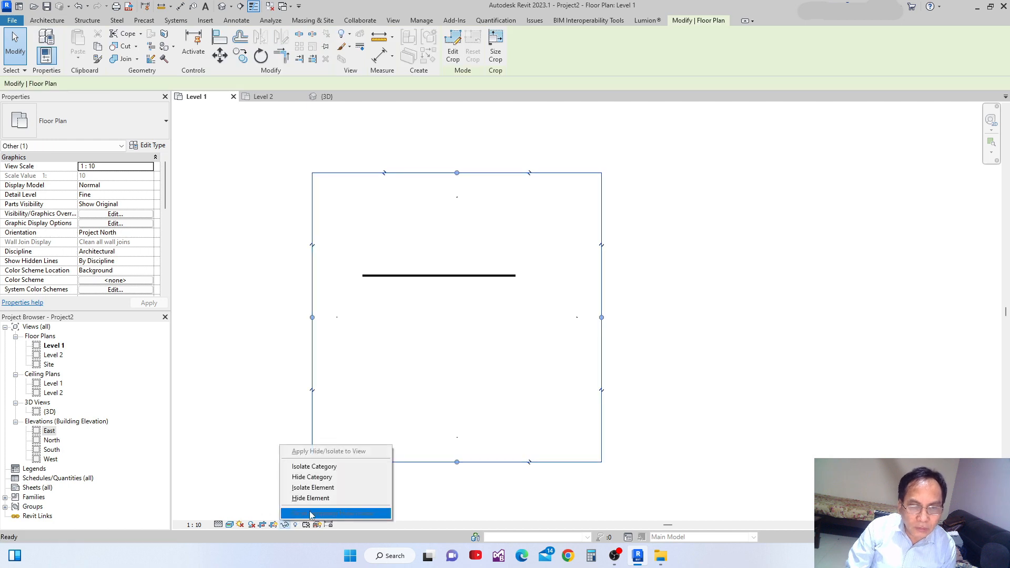
pyautogui.click(337, 498)
pyautogui.scroll(-2, 442, 416)
pyautogui.moveTo(453, 409); pyautogui.dragTo(460, 412, button='middle')
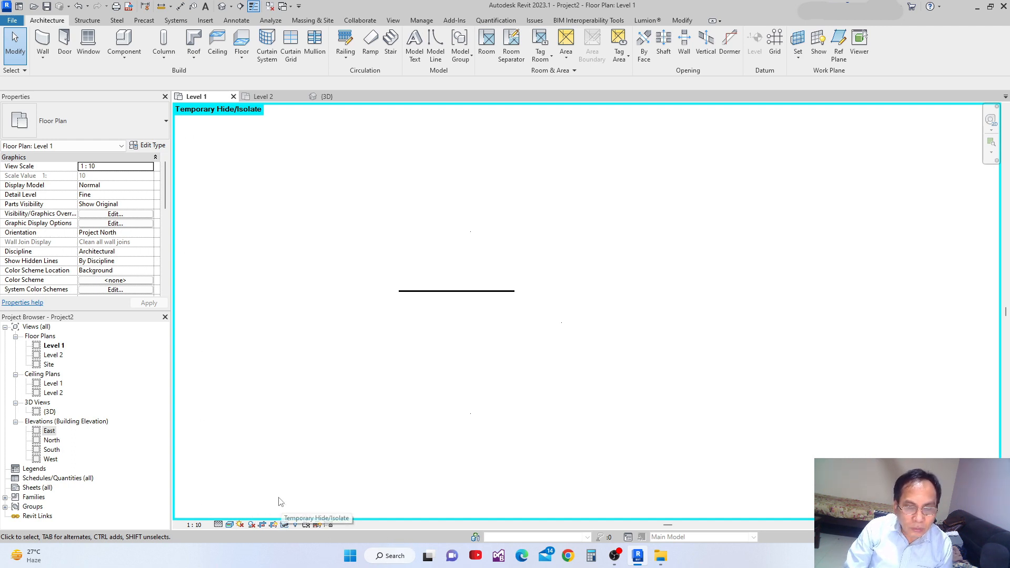
# - Reset the temporary hide/isolate in the Level 1 plan
pyautogui.click(284, 525)
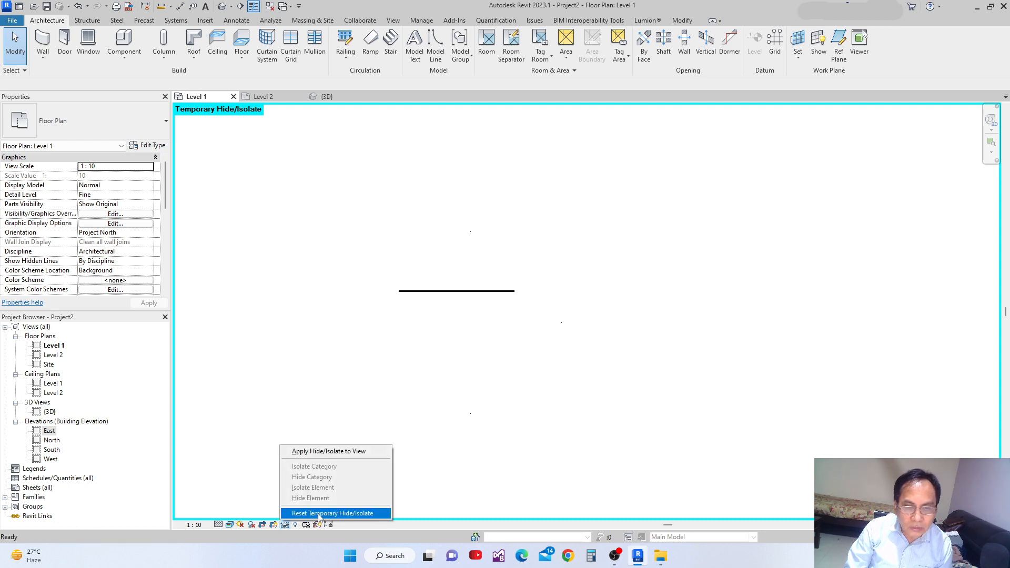
pyautogui.click(318, 513)
pyautogui.moveTo(423, 448); pyautogui.dragTo(430, 428, button='middle')
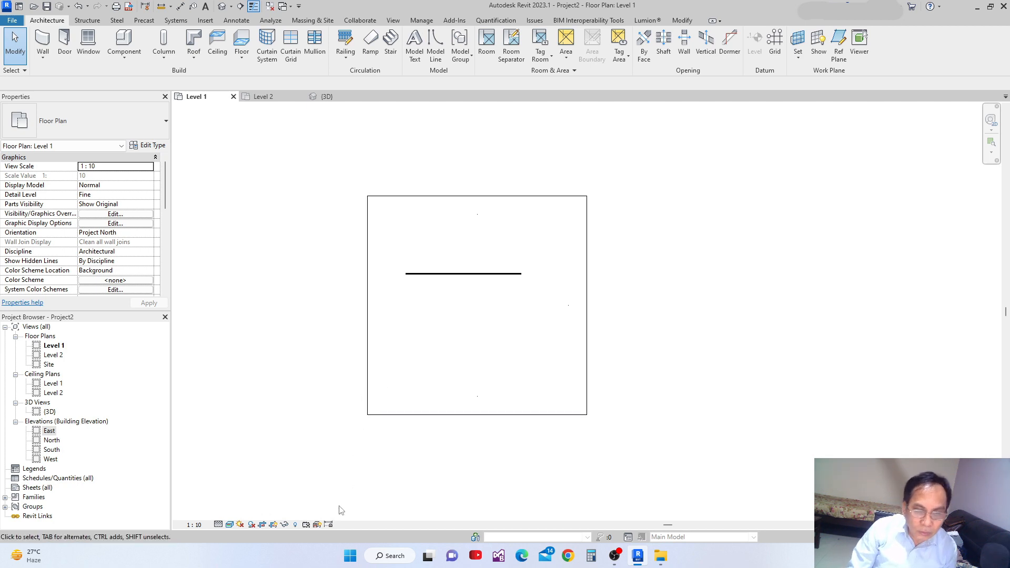
# - Select the crop region to view its handles and break marks, and clear the selection
pyautogui.click(408, 198)
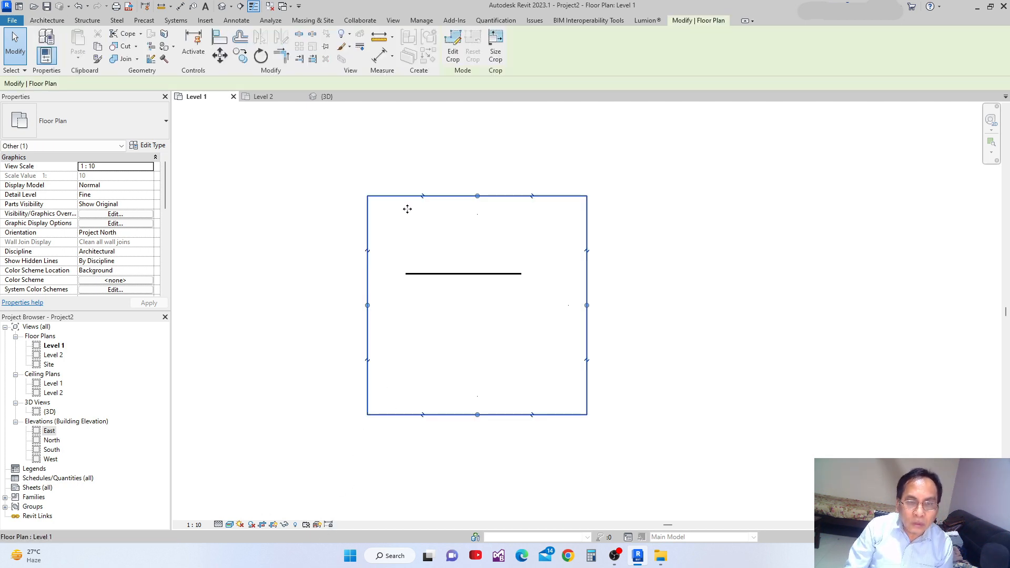
pyautogui.scroll(1, 558, 444)
pyautogui.scroll(-3, 497, 430)
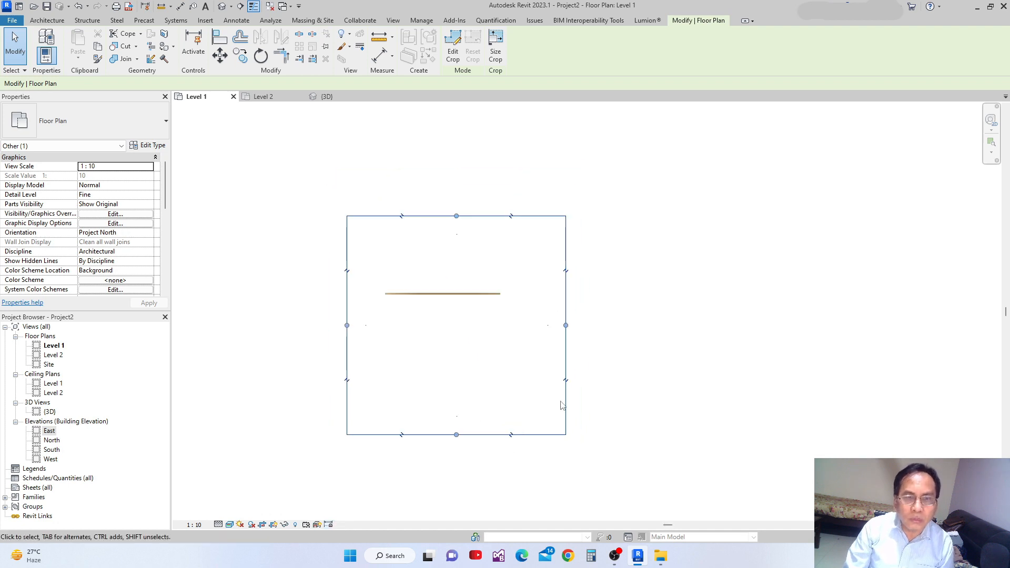
pyautogui.click(666, 374)
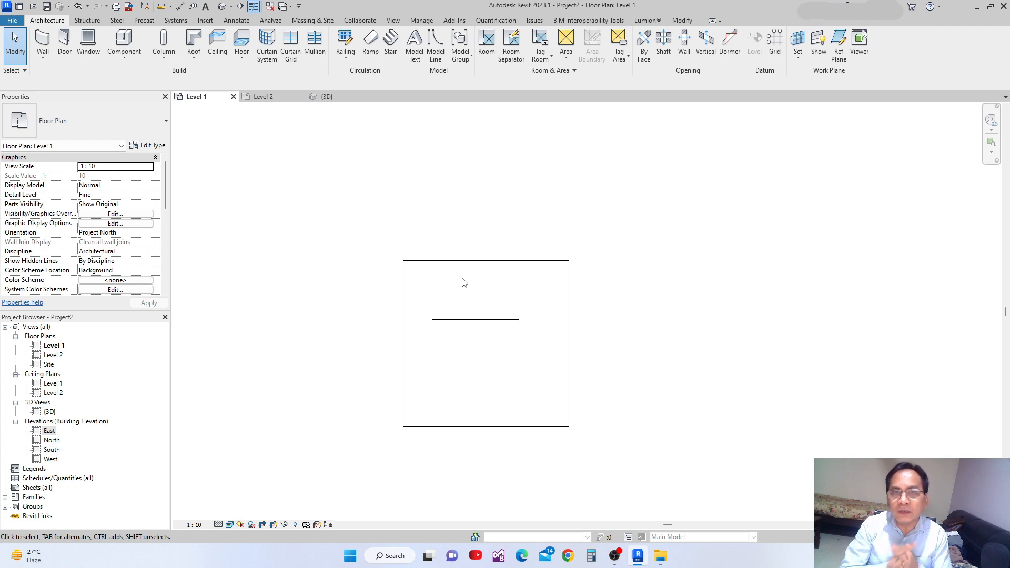
pyautogui.moveTo(489, 316)
pyautogui.mouseDown(button='middle')
pyautogui.moveTo(485, 255)
pyautogui.moveTo(526, 295)
pyautogui.mouseUp(button='middle')
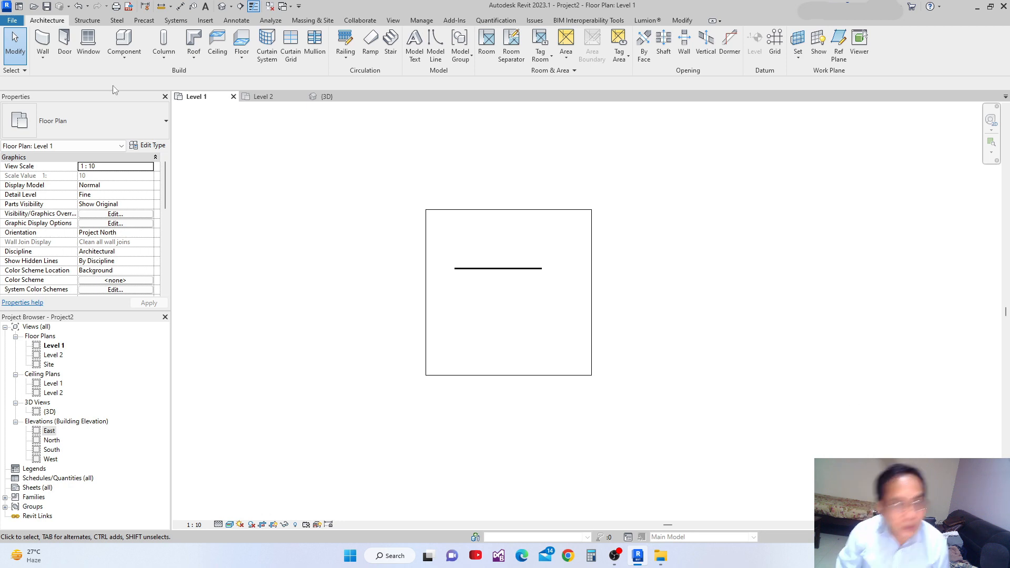
# - Look over the selection options and pin the 32000 mm wall in place
pyautogui.click(26, 71)
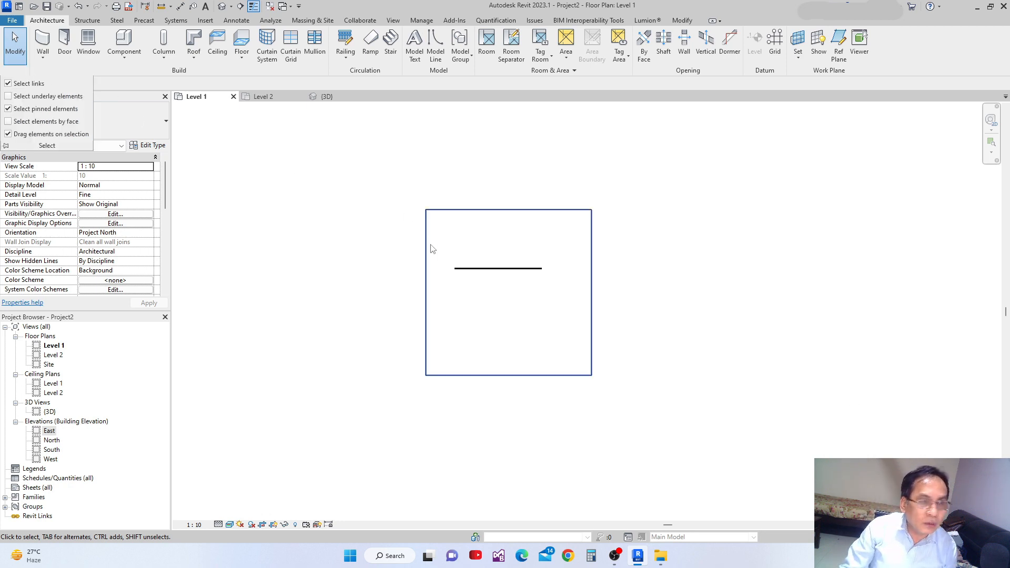
pyautogui.click(490, 269)
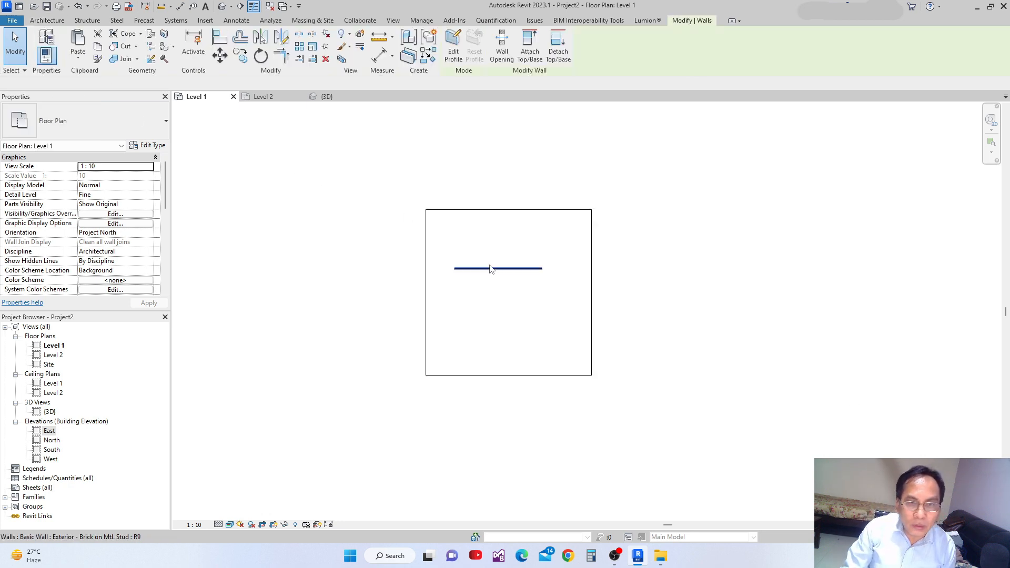
pyautogui.click(350, 35)
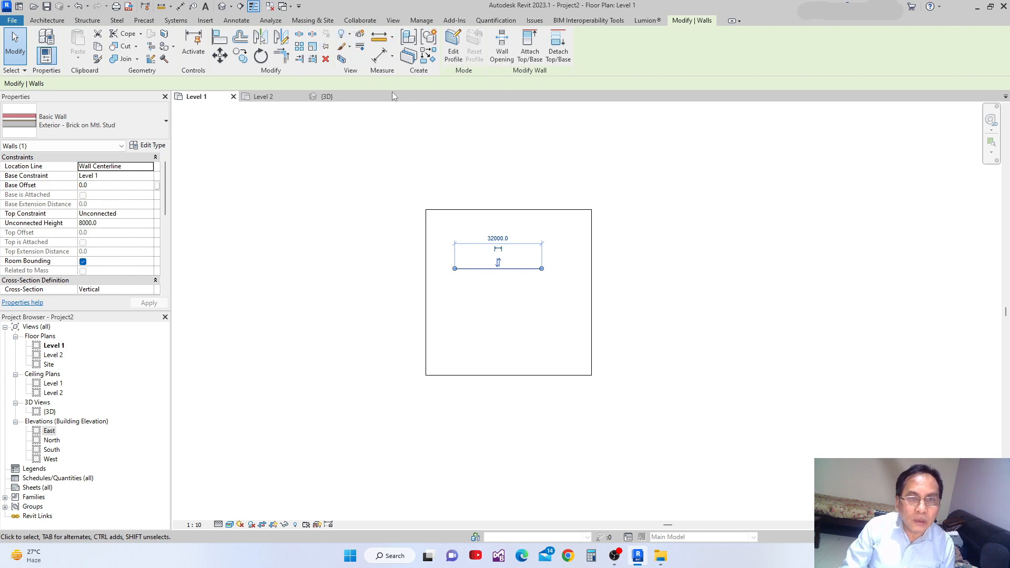
pyautogui.scroll(1, 461, 247)
pyautogui.click(629, 263)
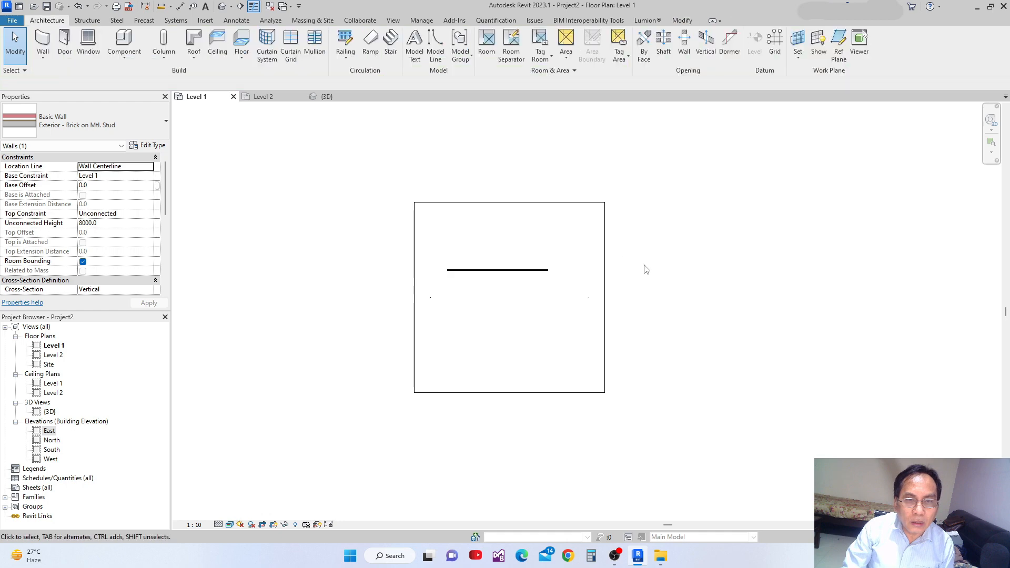
pyautogui.click(504, 270)
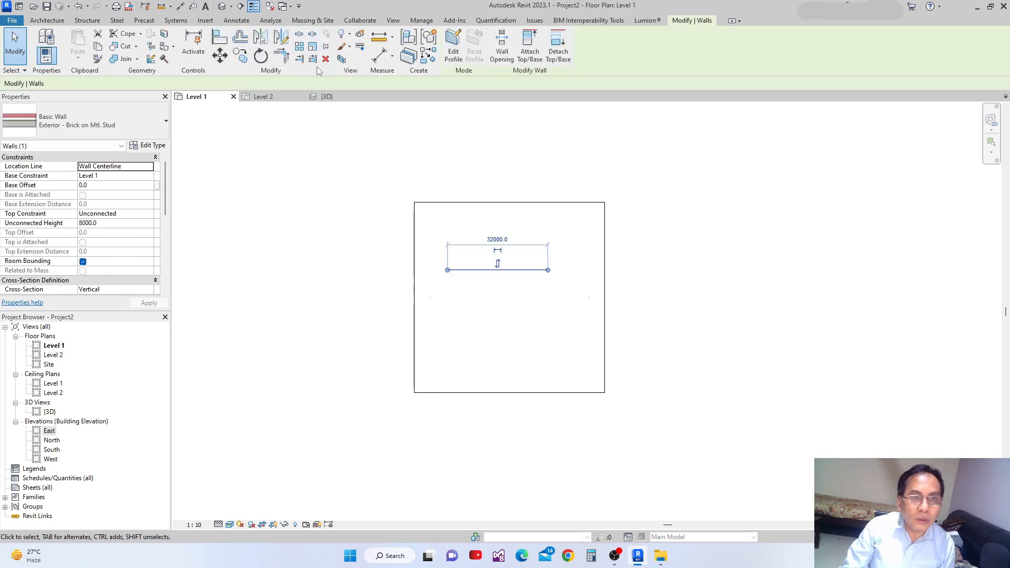
pyautogui.click(639, 232)
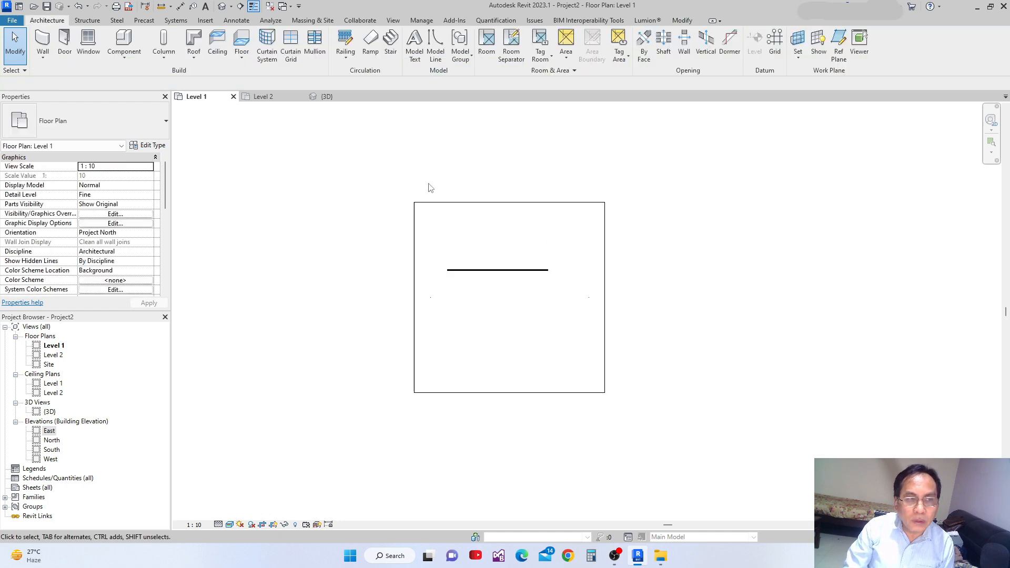
# - Turn off Select pinned elements and try to select the pinned wall with selection windows across it
pyautogui.click(15, 70)
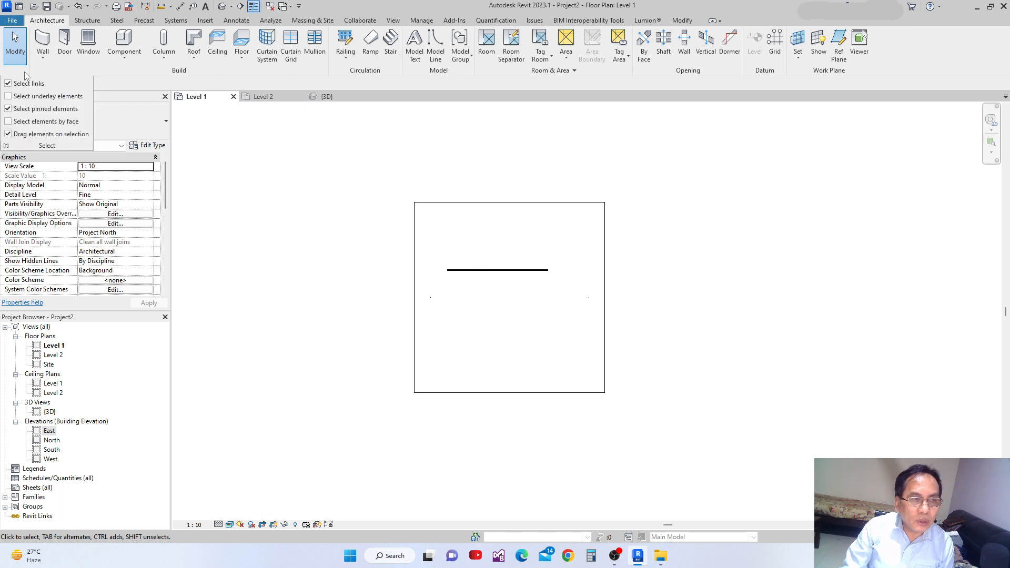
pyautogui.click(8, 109)
pyautogui.scroll(4, 638, 311)
pyautogui.scroll(1, 525, 273)
pyautogui.moveTo(530, 272); pyautogui.dragTo(281, 199)
pyautogui.moveTo(363, 271); pyautogui.dragTo(472, 312, button='middle')
pyautogui.moveTo(499, 325); pyautogui.dragTo(361, 227)
pyautogui.moveTo(630, 333); pyautogui.dragTo(394, 223)
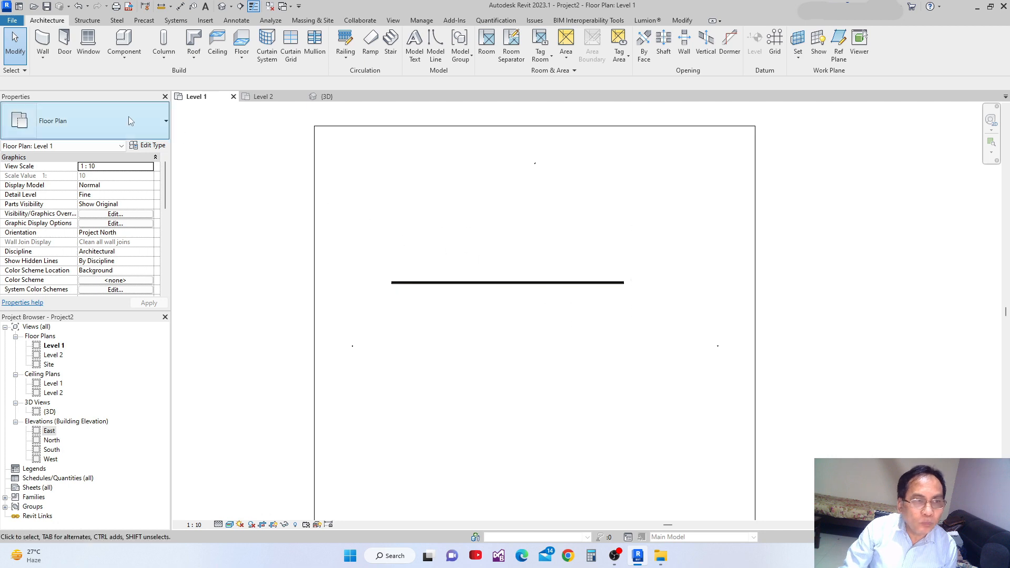
# - Turn Select pinned elements back on, then select the pinned wall and unpin it
pyautogui.click(24, 70)
pyautogui.click(8, 109)
pyautogui.moveTo(575, 339); pyautogui.dragTo(468, 264)
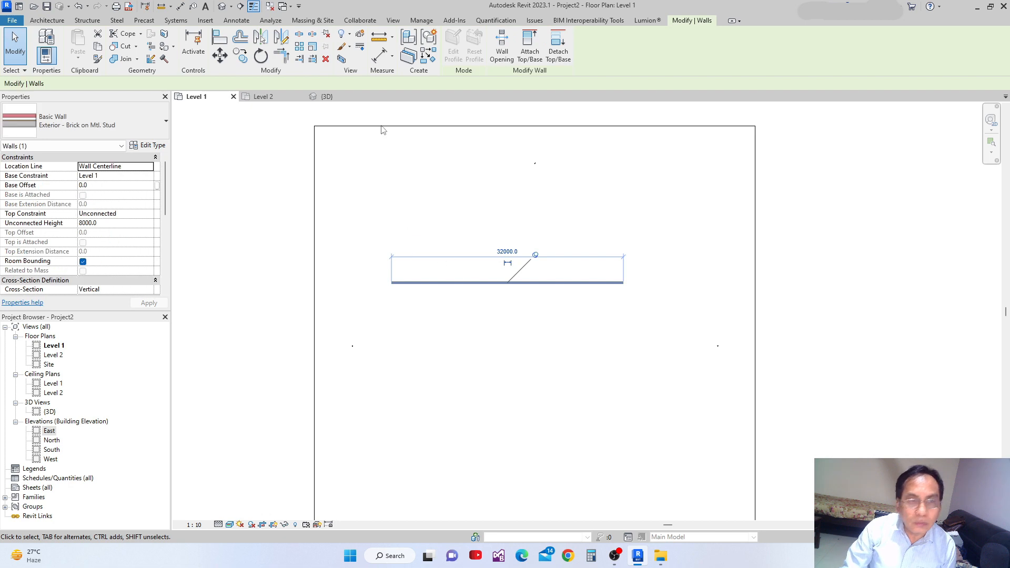
pyautogui.click(327, 36)
pyautogui.scroll(-4, 570, 350)
pyautogui.scroll(2, 573, 296)
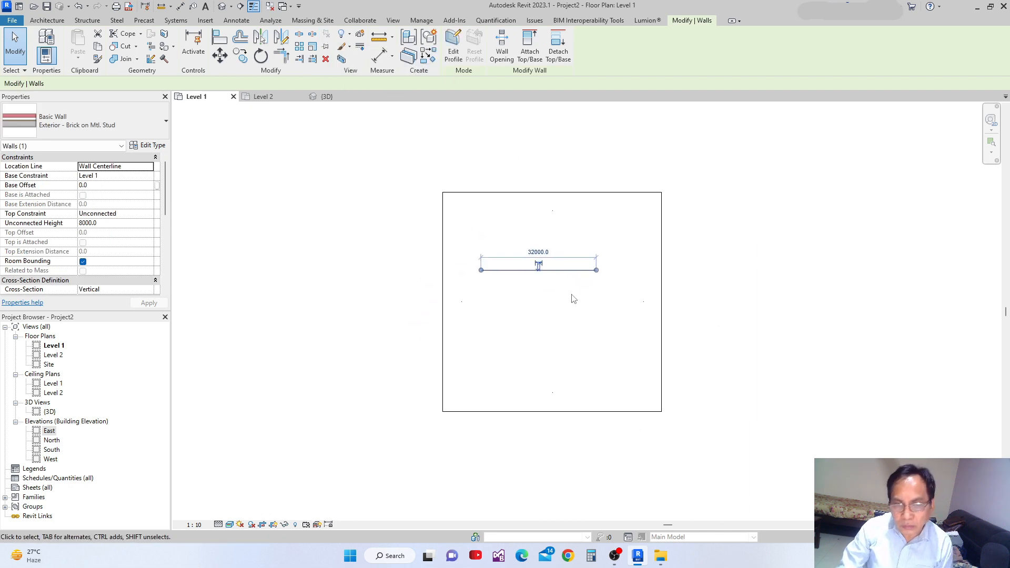